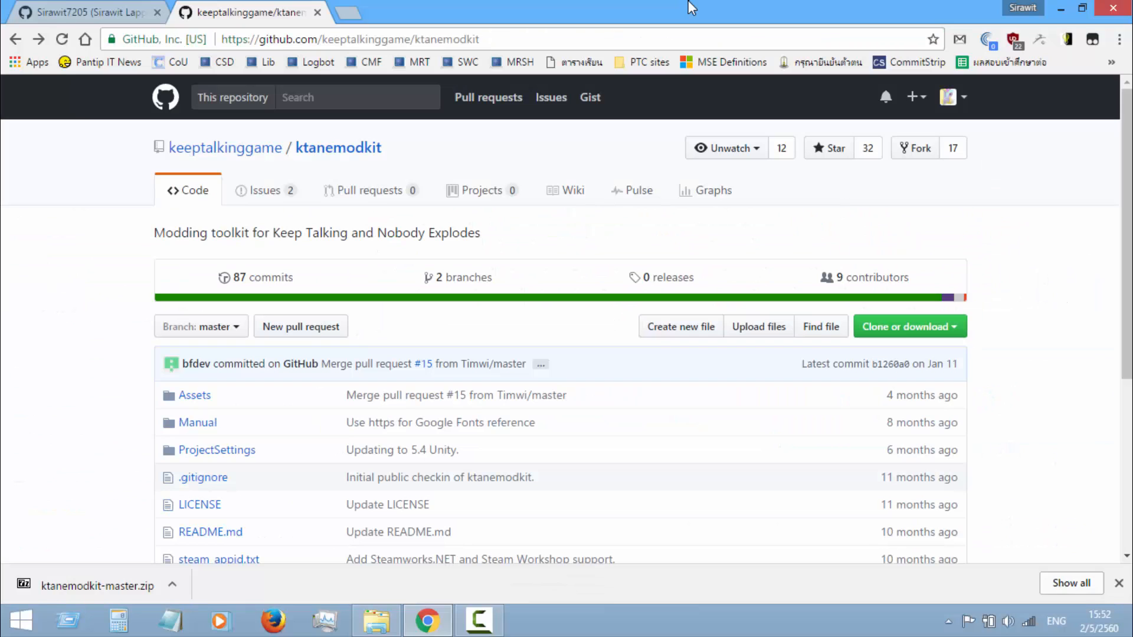
# Extract the ktanemodkit-master folder from the downloaded ktanemodkit-master.zip into the ktane_modules folder on drive D
pyautogui.click(101, 584)
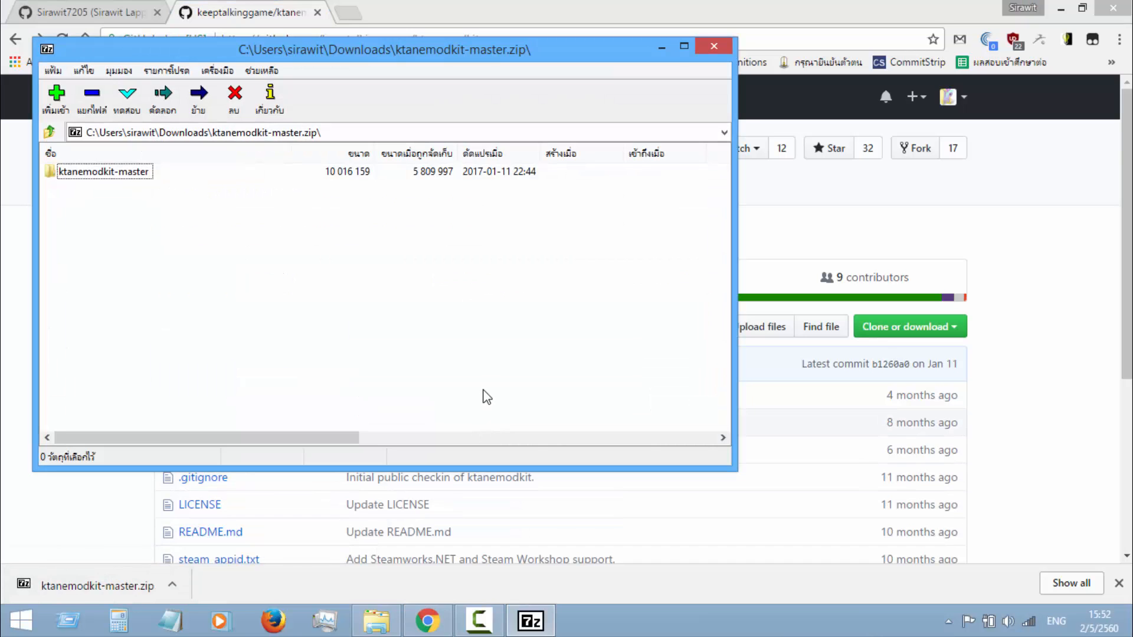
pyautogui.click(377, 621)
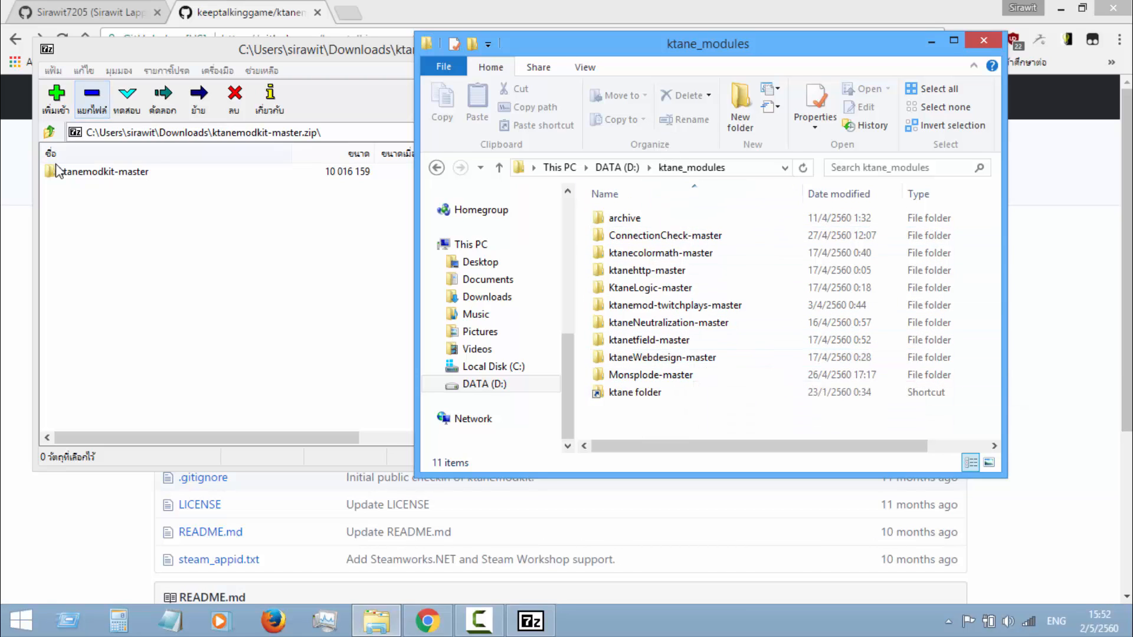
pyautogui.moveTo(65, 172); pyautogui.dragTo(766, 410)
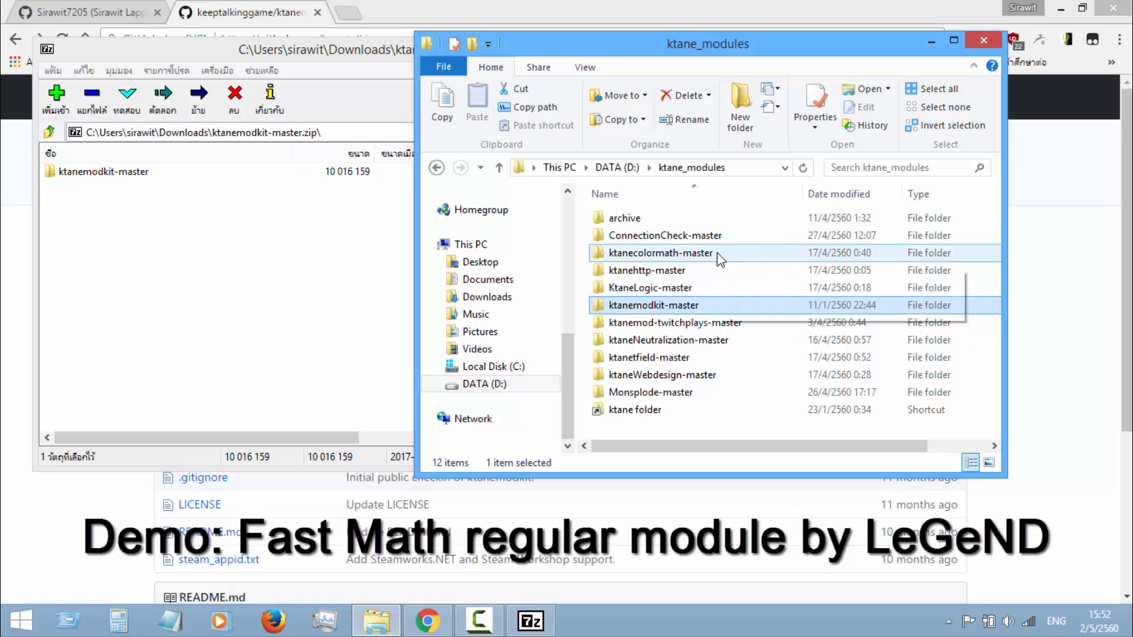
pyautogui.moveTo(717, 253)
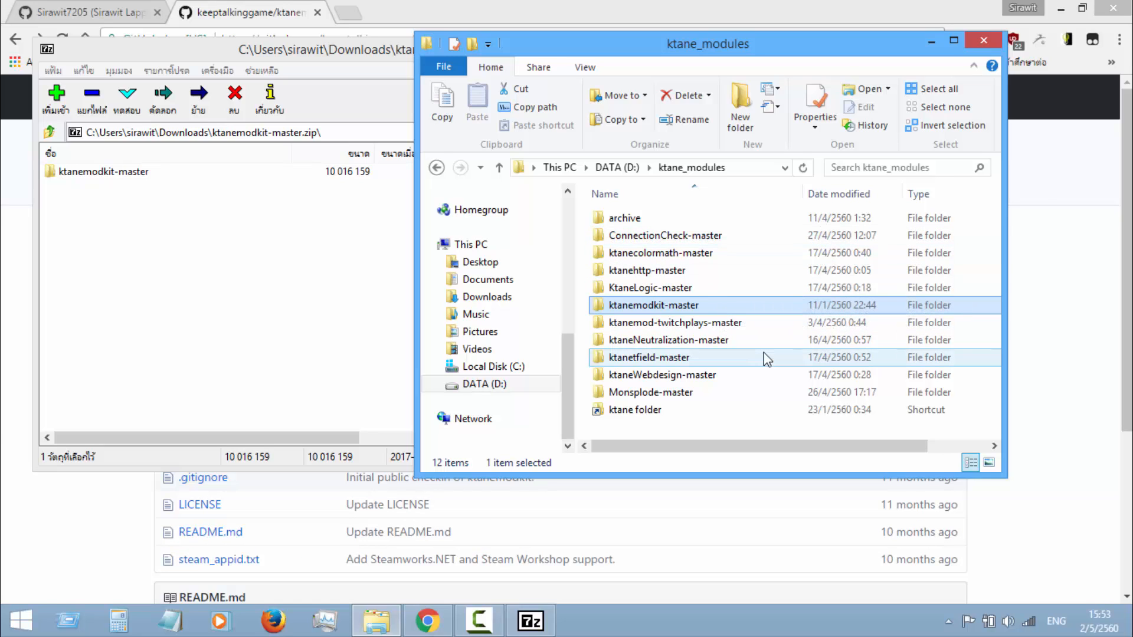
# Rename the extracted ktanemodkit-master folder to ktaneFastMath-master
pyautogui.press('F2')
pyautogui.press('Left')
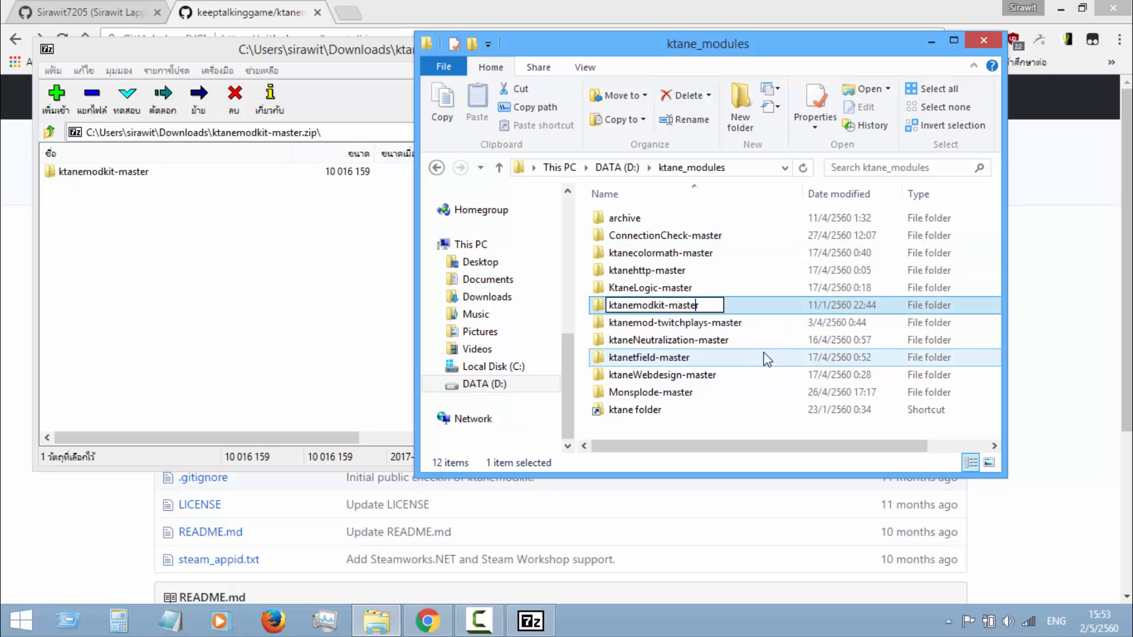
pyautogui.press('BackSpace')
pyautogui.press('BackSpace')
pyautogui.press('BackSpace')
pyautogui.press('BackSpace')
pyautogui.press('BackSpace')
pyautogui.press('BackSpace')
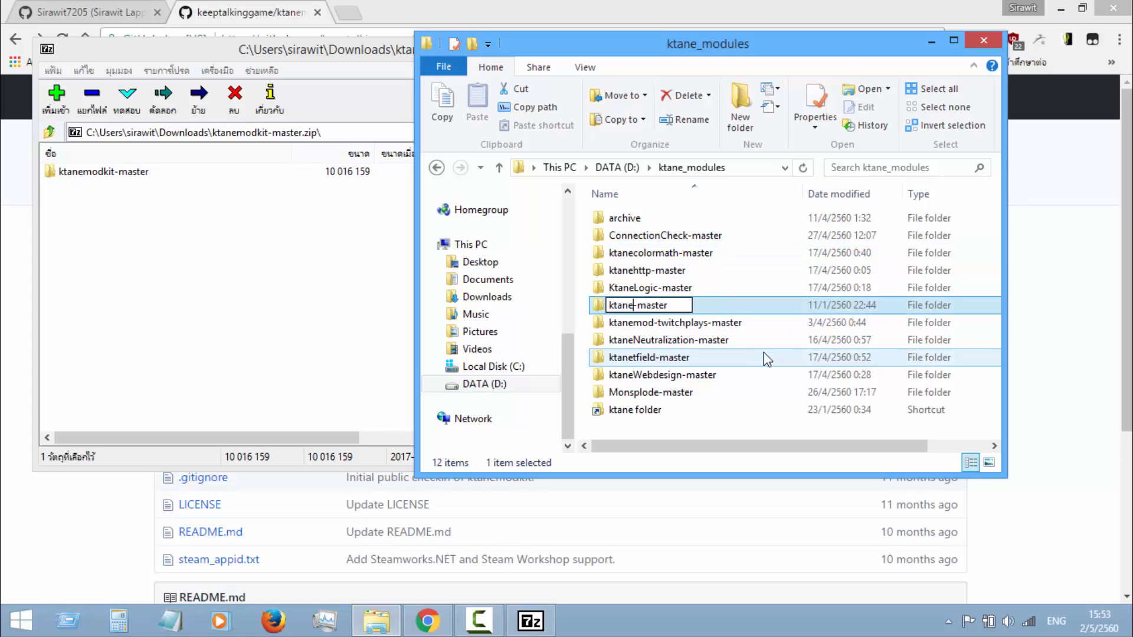
pyautogui.write('FastMath')
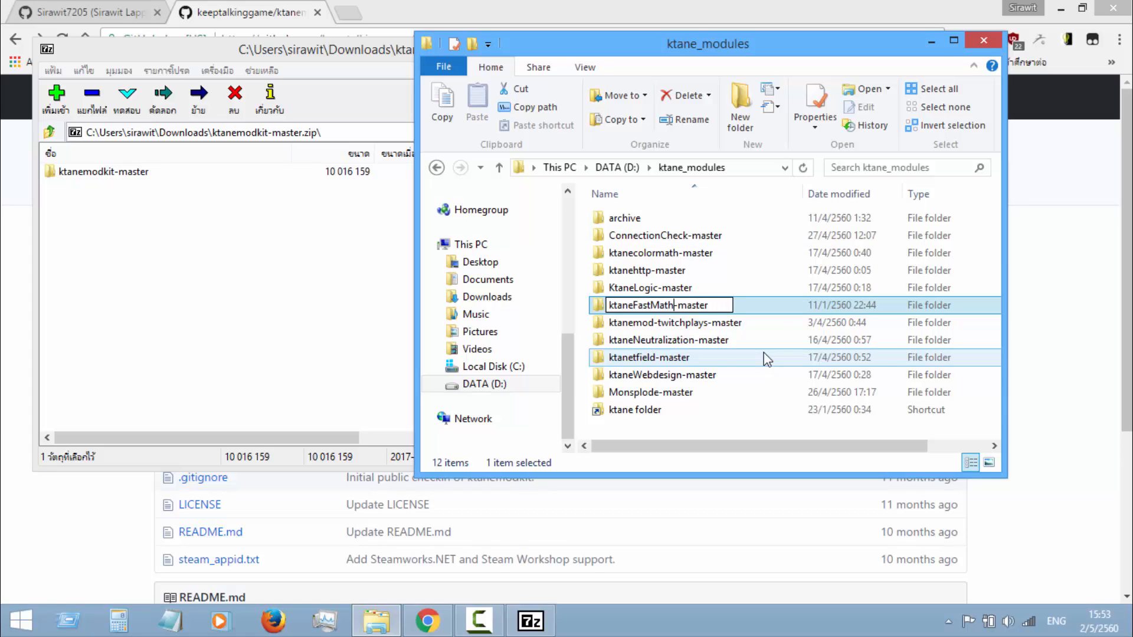
pyautogui.press('Return')
pyautogui.press('Return')
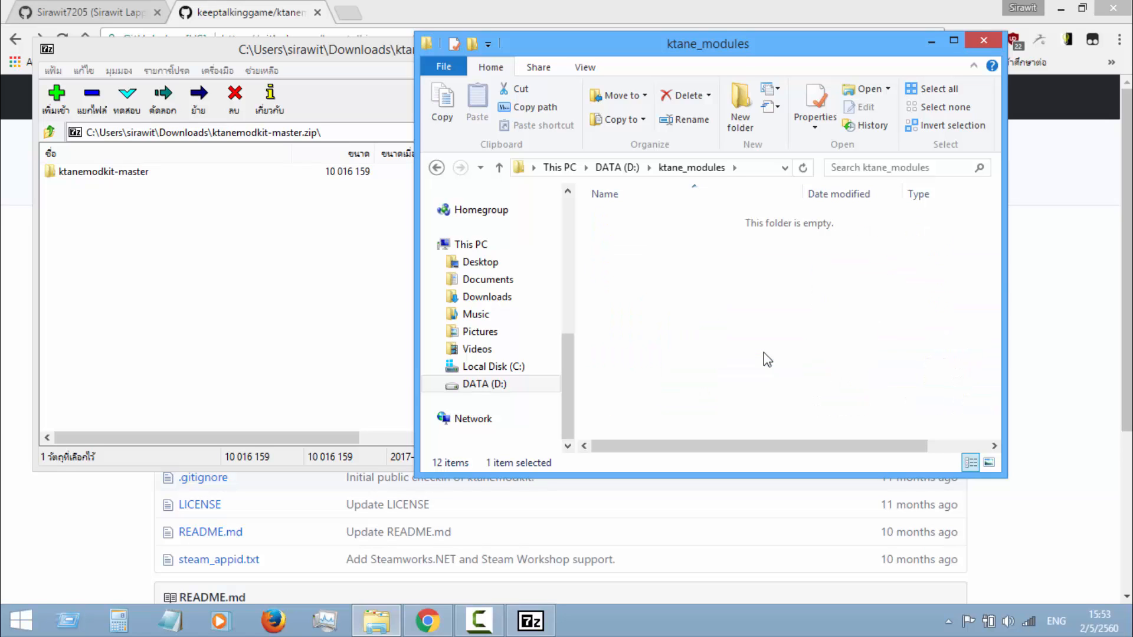
# Open the ktaneFastMath-master folder and close the archive window
pyautogui.click(367, 324)
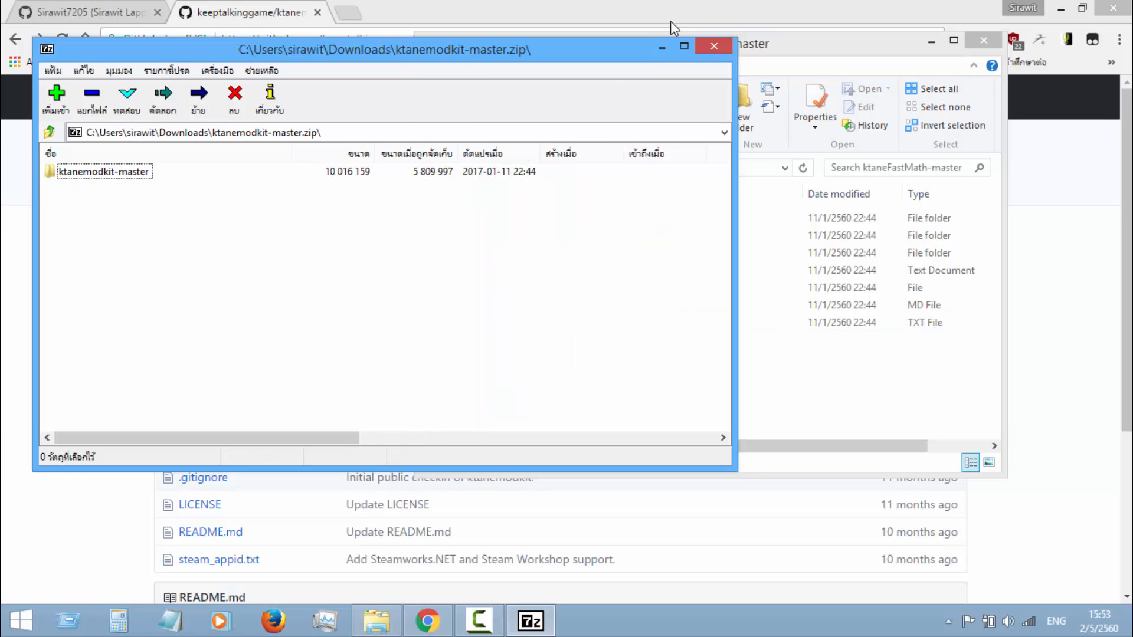
pyautogui.click(713, 42)
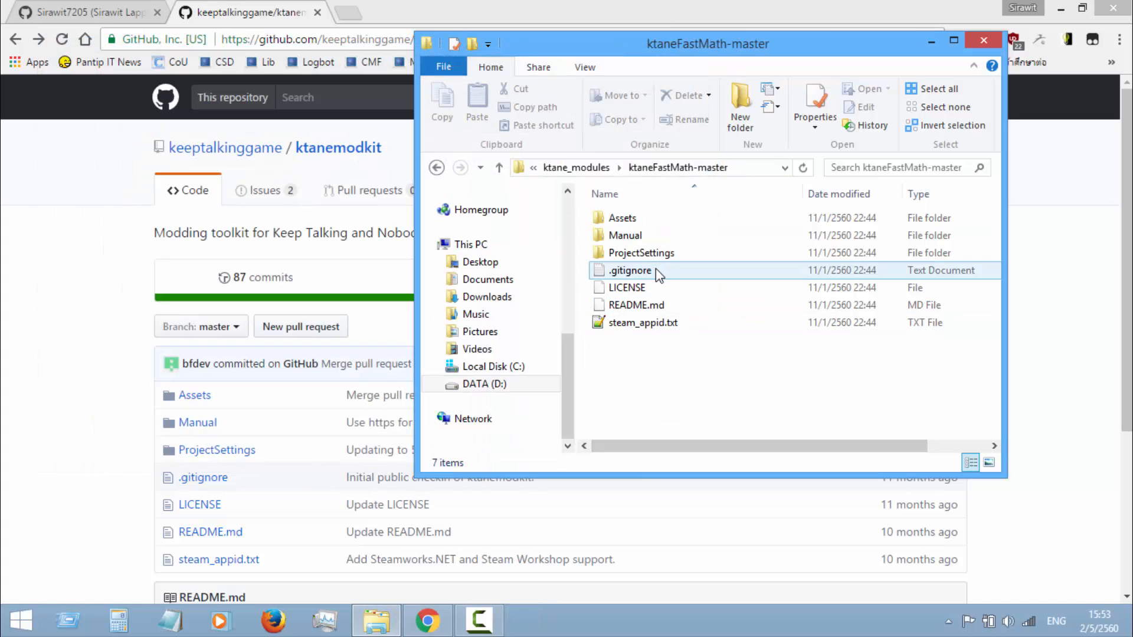
# Open the LICENSE file of the ktaneFastMath-master folder in Notepad++
pyautogui.click(652, 305)
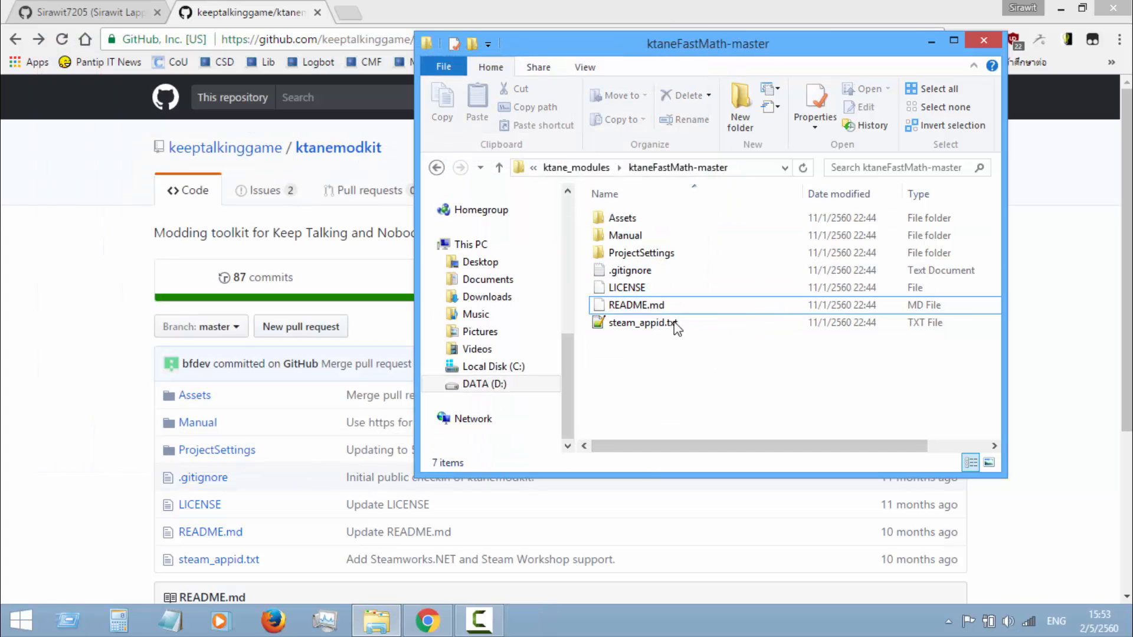
pyautogui.click(657, 289)
pyautogui.rightClick(657, 289)
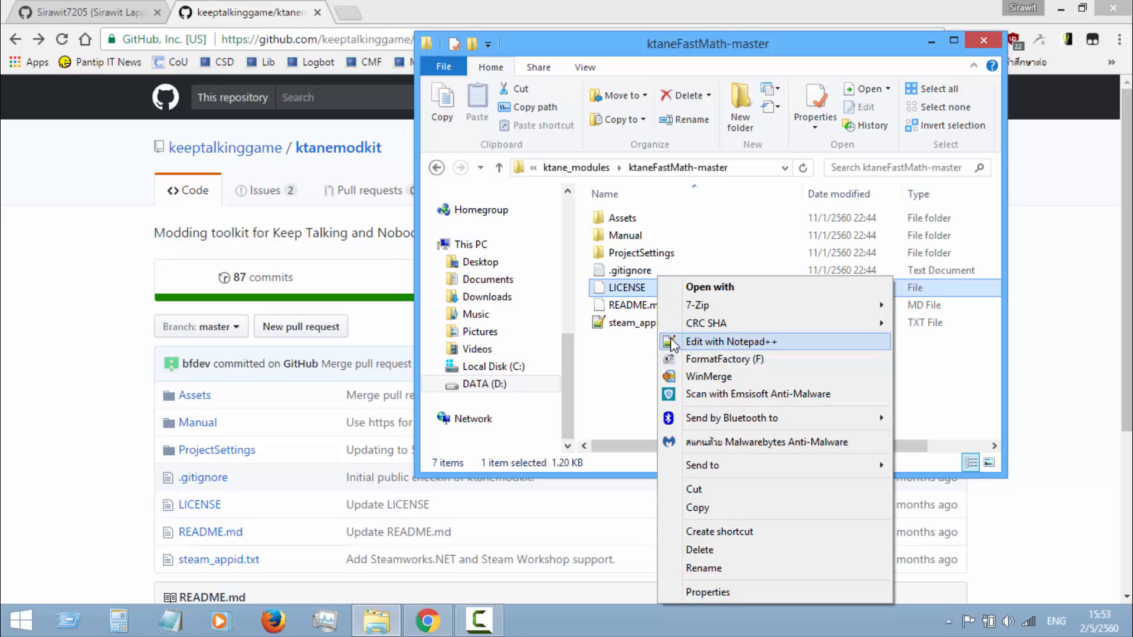
pyautogui.click(673, 342)
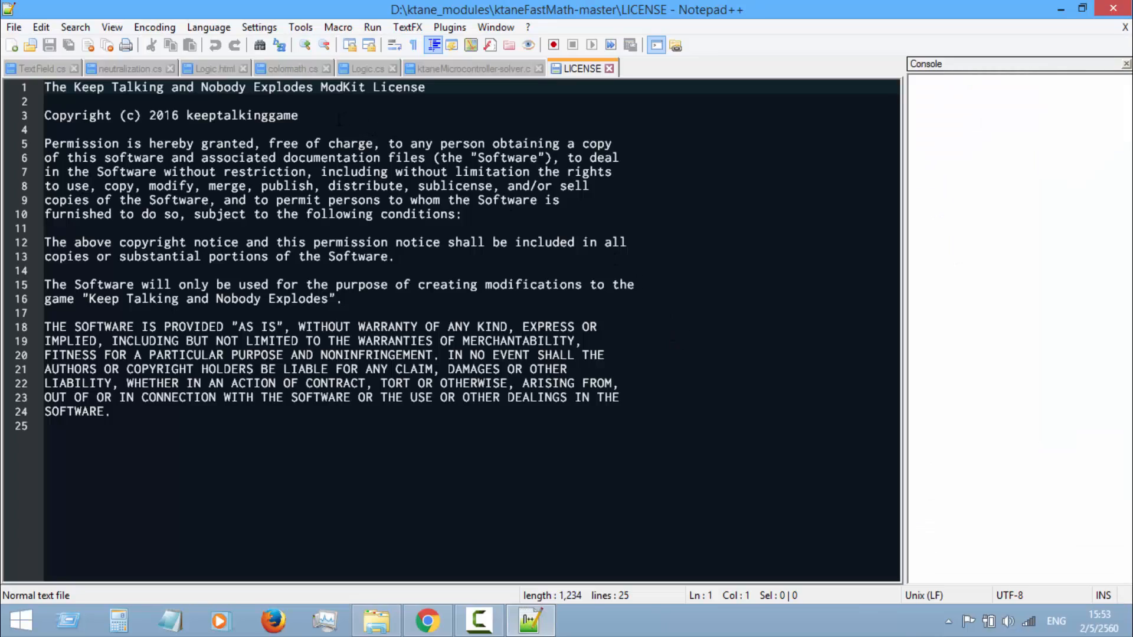
# Change the copyright line to 2017 with the two authors' handles, save the LICENSE file and close the editor
pyautogui.moveTo(329, 118); pyautogui.dragTo(176, 113)
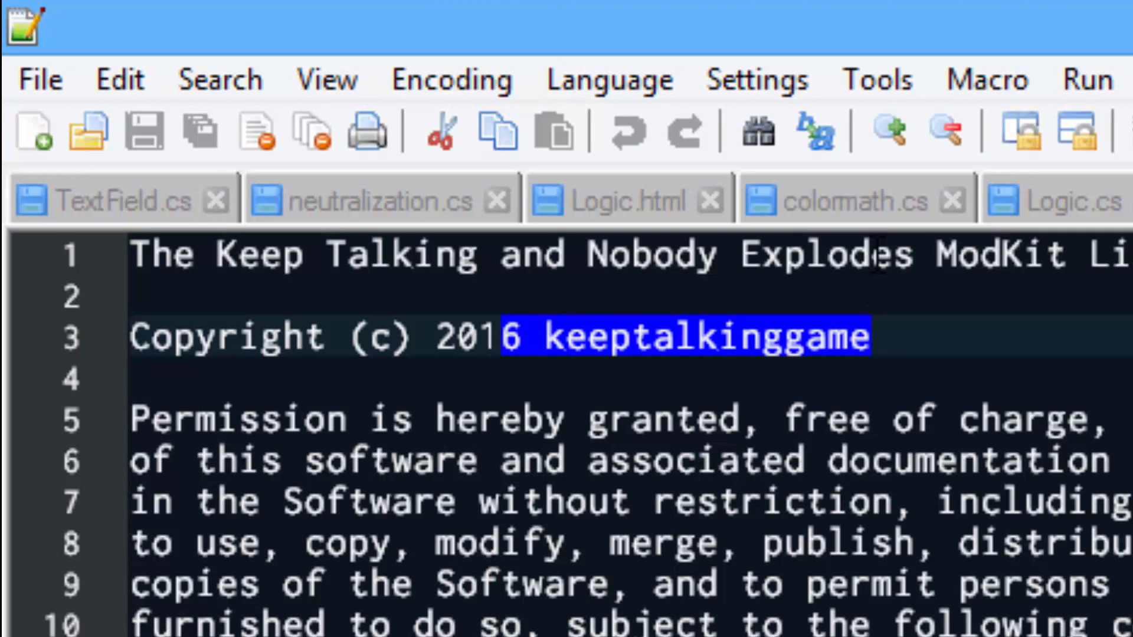
pyautogui.write('7')
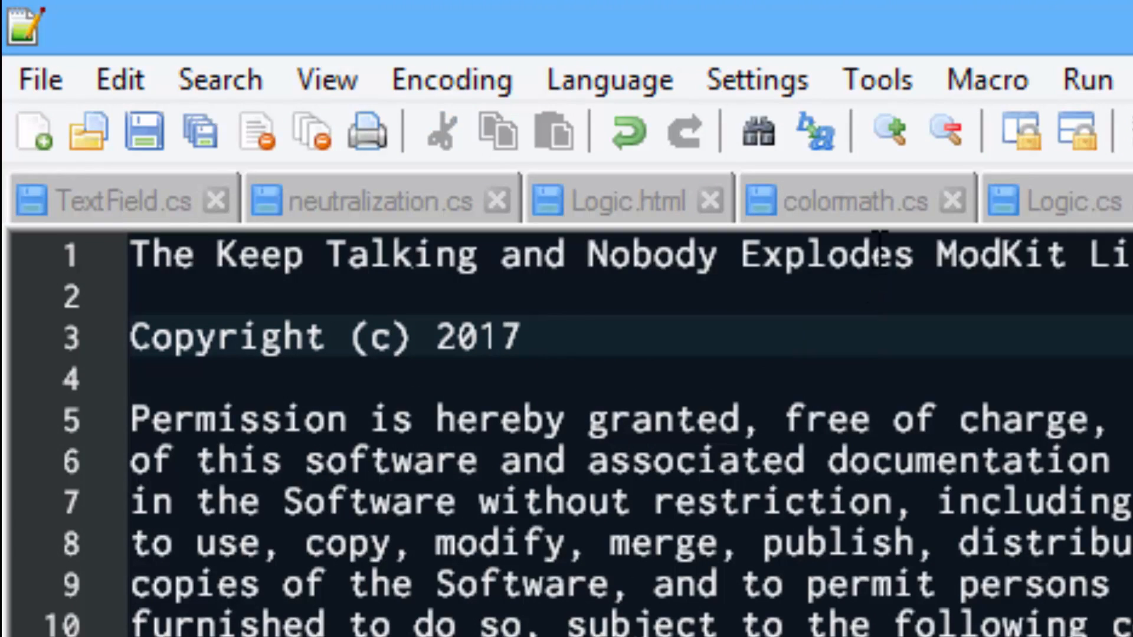
pyautogui.write(' SL7205, Le')
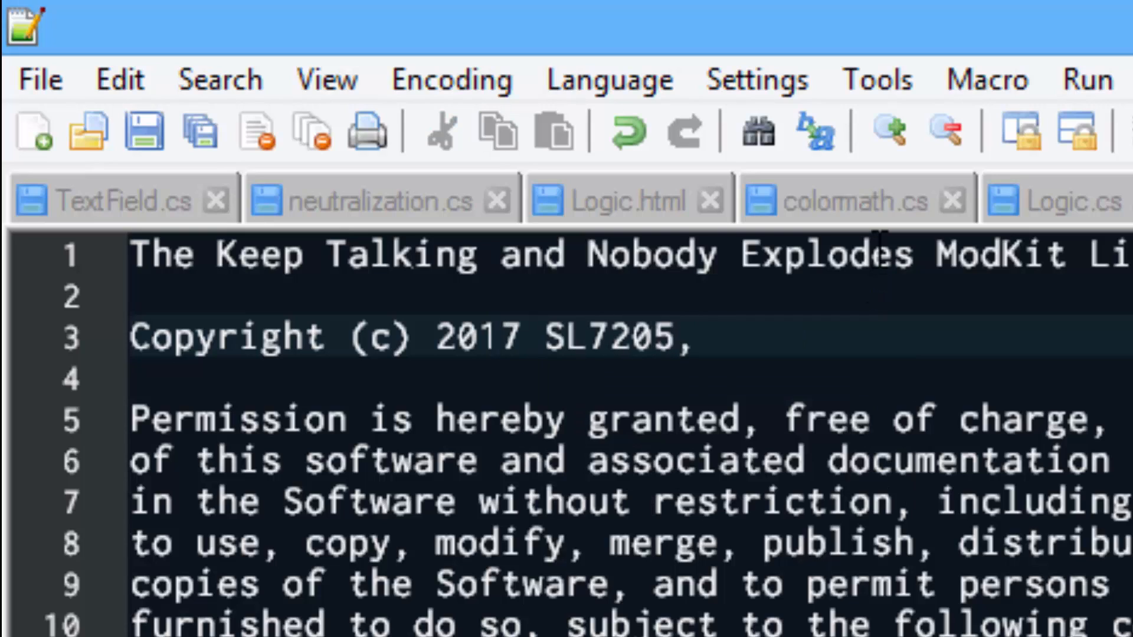
pyautogui.write('GeND')
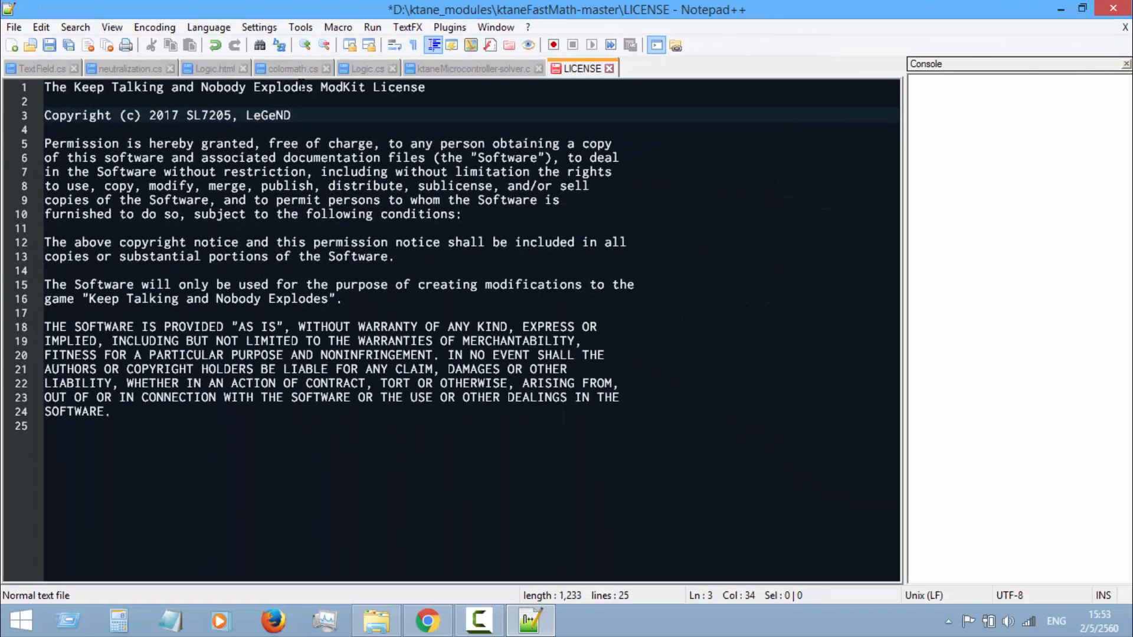
pyautogui.hotkey('ctrl', 's')
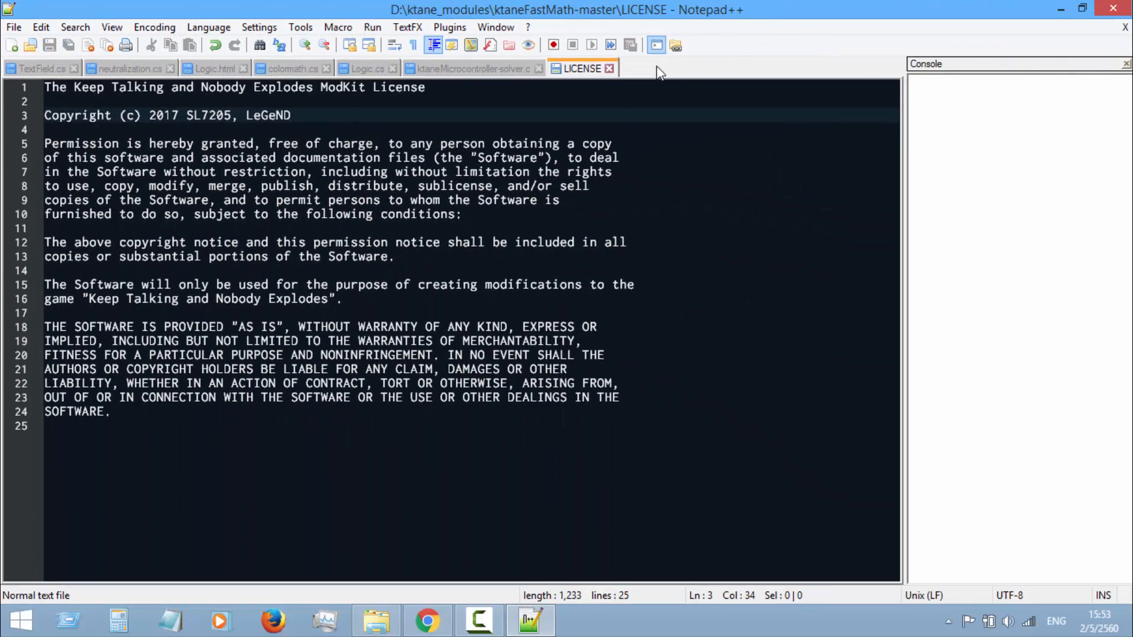
pyautogui.click(1114, 8)
# Open README.md in Notepad++ and delete its existing first line of text
pyautogui.click(646, 305)
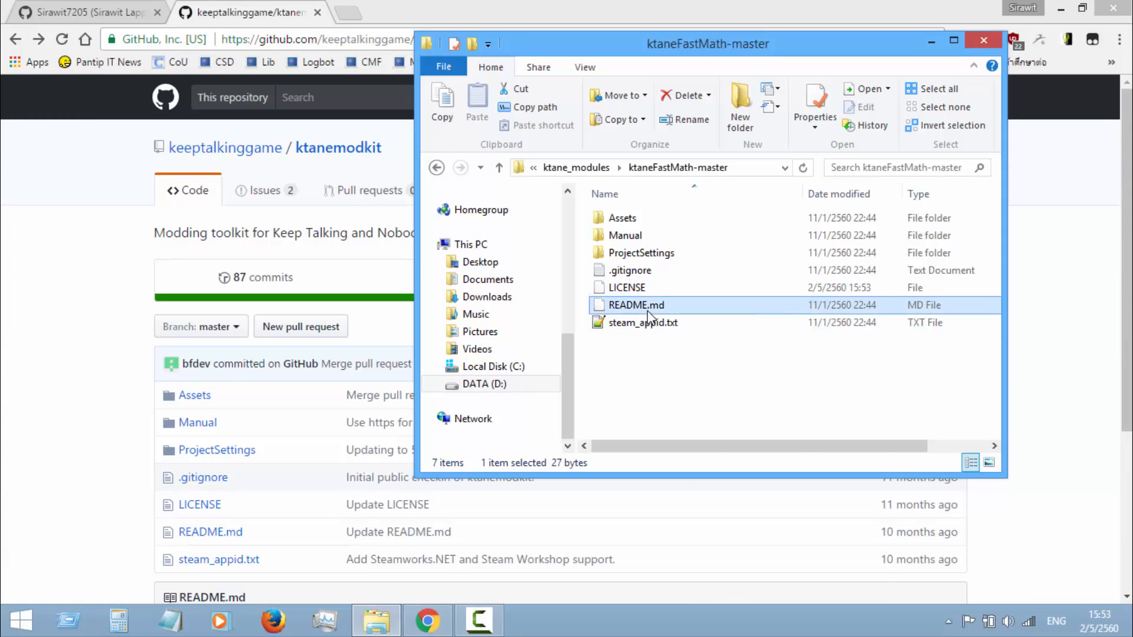
pyautogui.rightClick(646, 305)
pyautogui.click(659, 342)
pyautogui.click(22, 106)
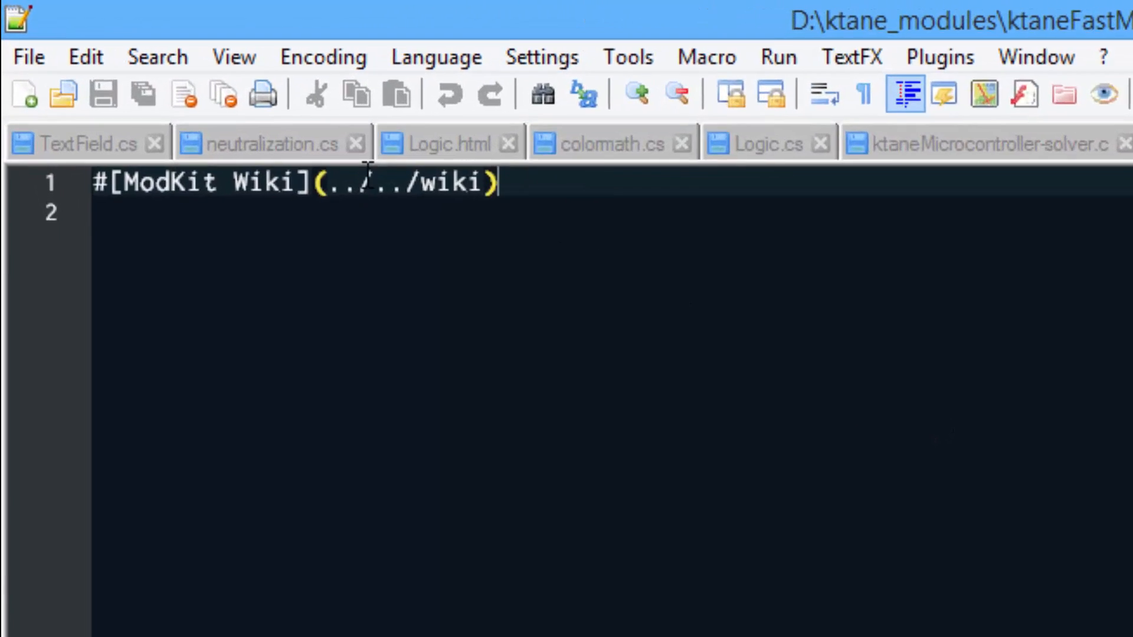
pyautogui.press('Delete')
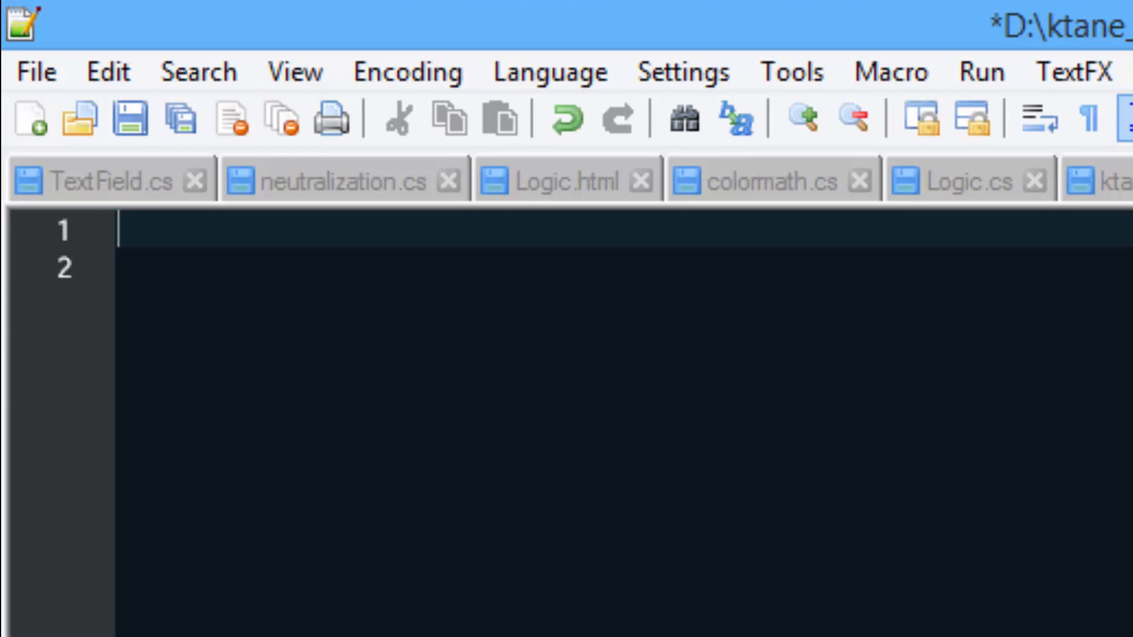
# Write "Fast Math regular module for KTaNE" as the first line of README.md
pyautogui.write('Fast')
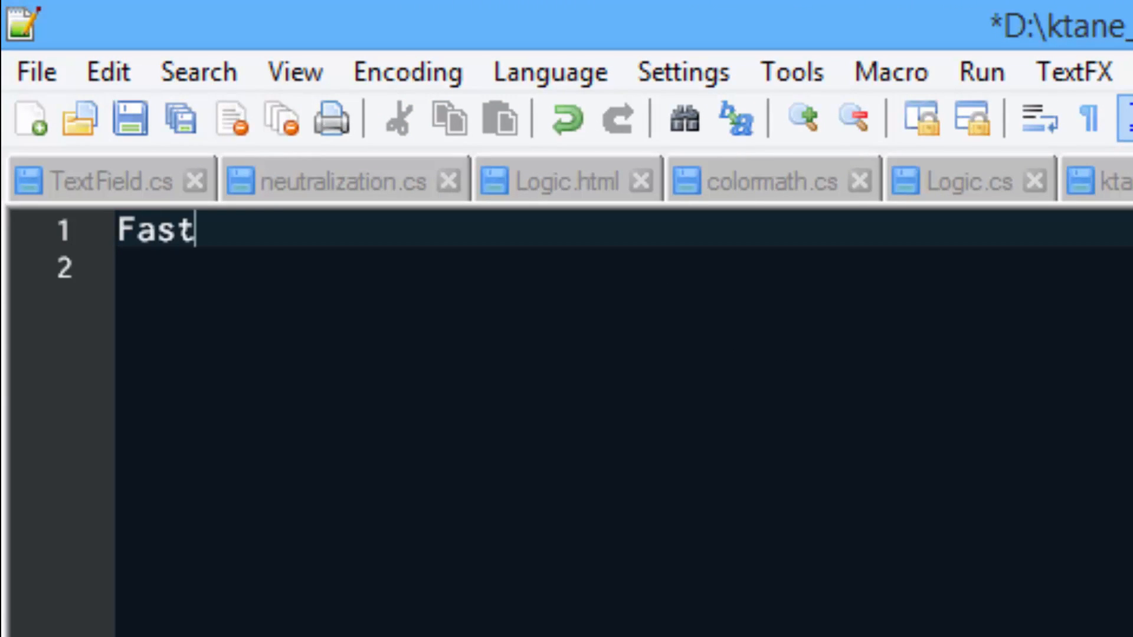
pyautogui.write(' Math M')
pyautogui.press('BackSpace')
pyautogui.write('r')
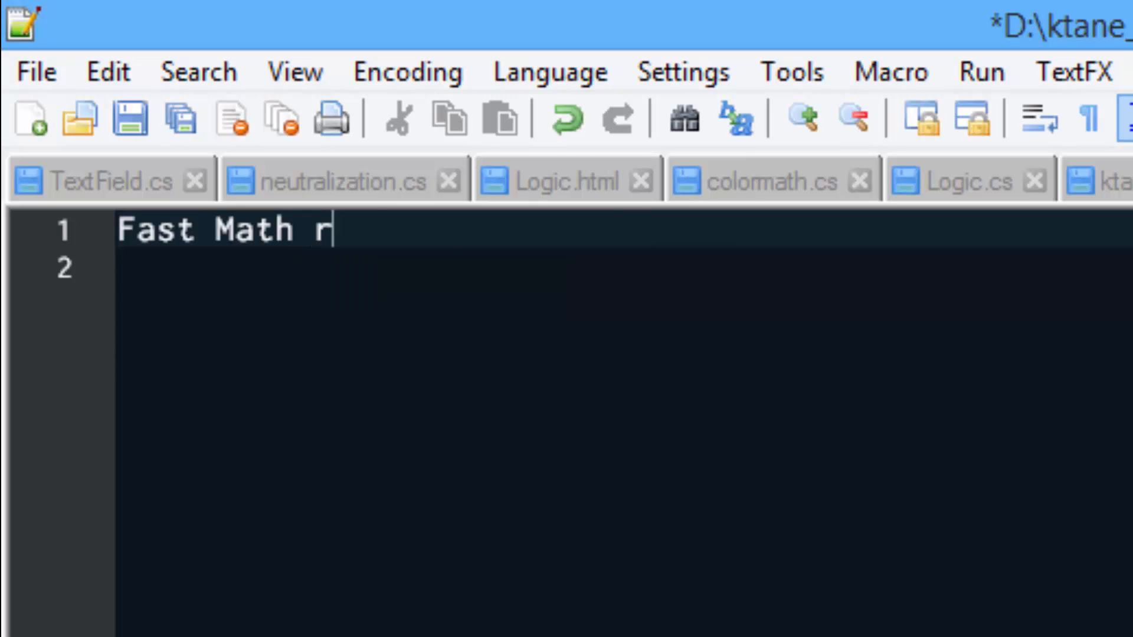
pyautogui.write('egularmodule for')
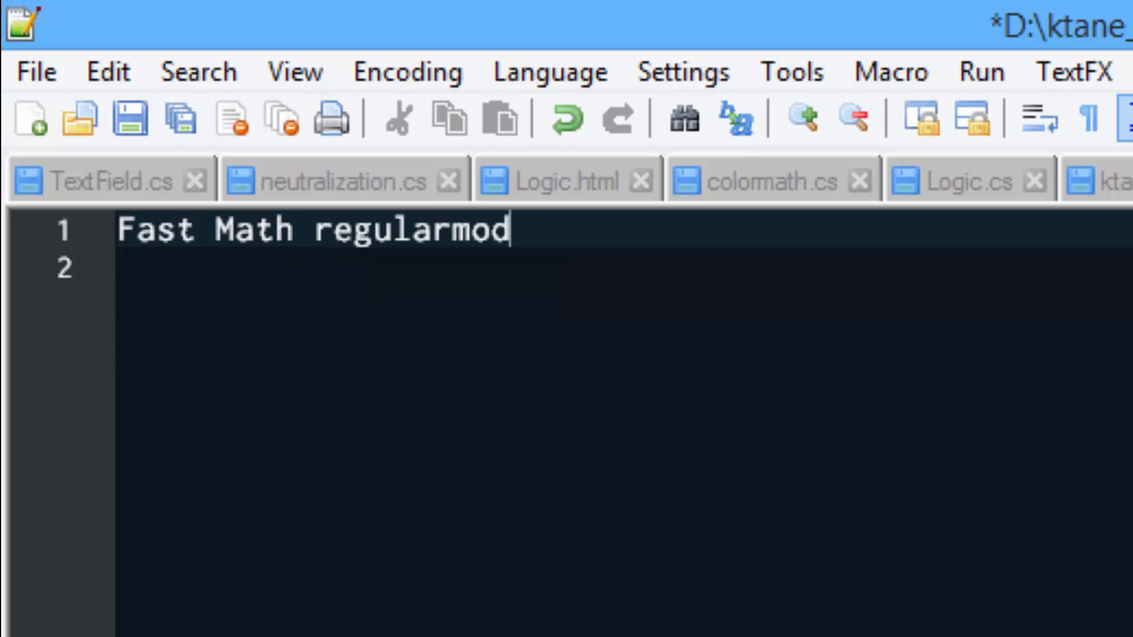
pyautogui.press('Left')
pyautogui.press('Left')
pyautogui.press('Left')
pyautogui.press('Left')
pyautogui.press('Left')
pyautogui.press('Left')
pyautogui.press('Left')
pyautogui.press('Left')
pyautogui.press('Left')
pyautogui.press('Left')
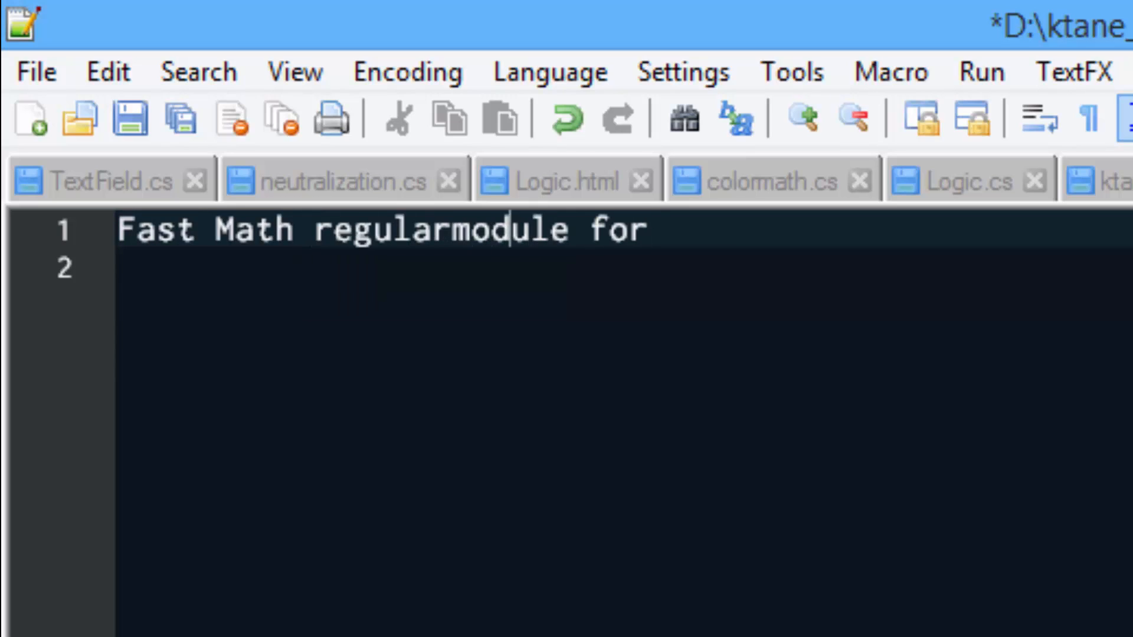
pyautogui.write('for KTaNE')
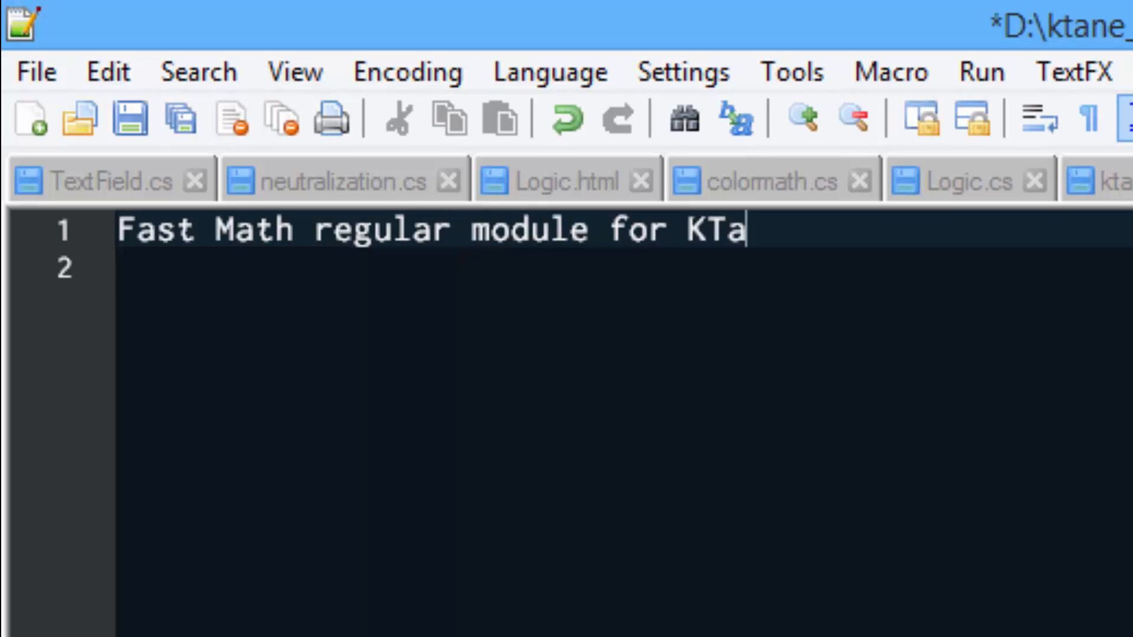
# Add an "Ideas by" credit with the idea author's handle on line 3, after a blank line, and save README.md
pyautogui.press('Return')
pyautogui.press('Return')
pyautogui.write('Ideas by')
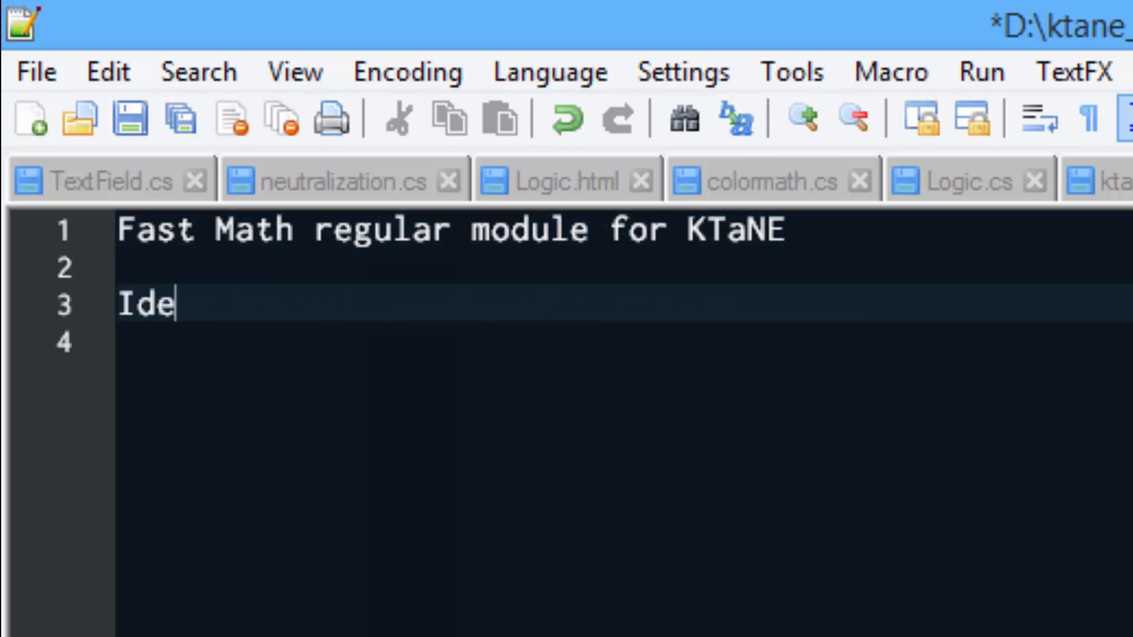
pyautogui.write(' LeGeND')
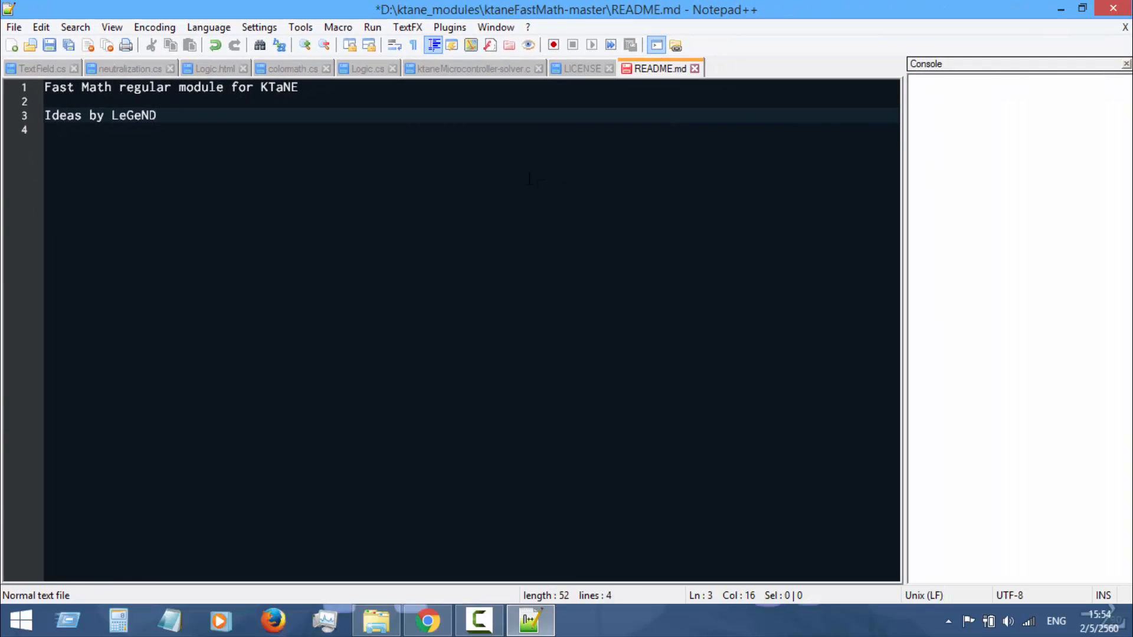
pyautogui.write('.')
pyautogui.hotkey('ctrl', 's')
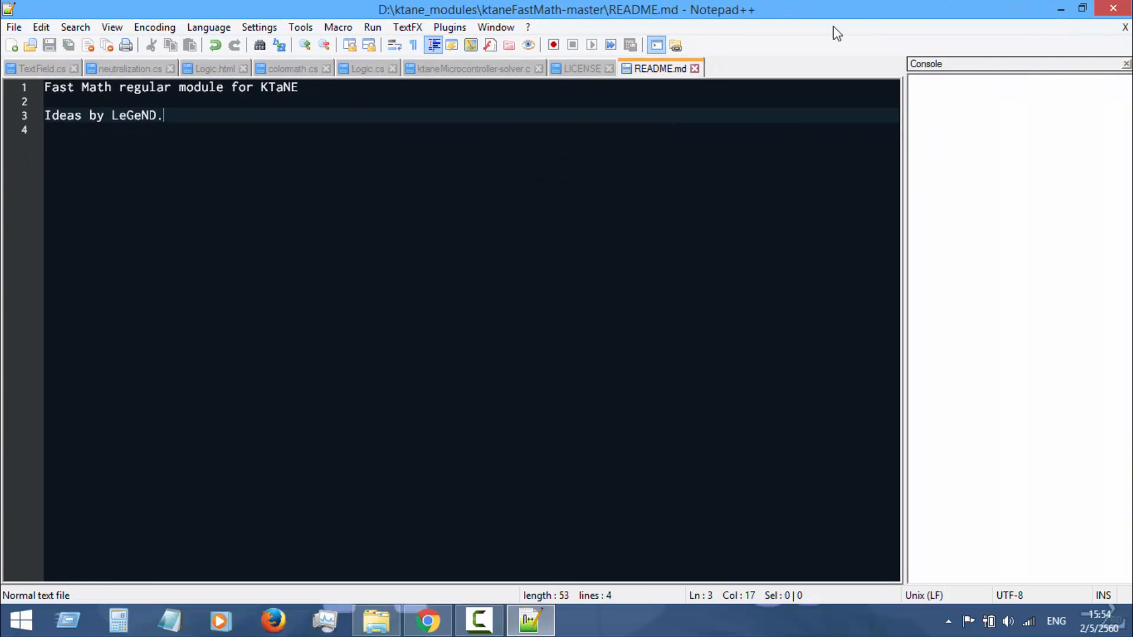
# Close the README.md and LICENSE documents and exit the text editor, returning to the project folder
pyautogui.click(695, 69)
pyautogui.click(609, 68)
pyautogui.click(1113, 8)
pyautogui.click(773, 415)
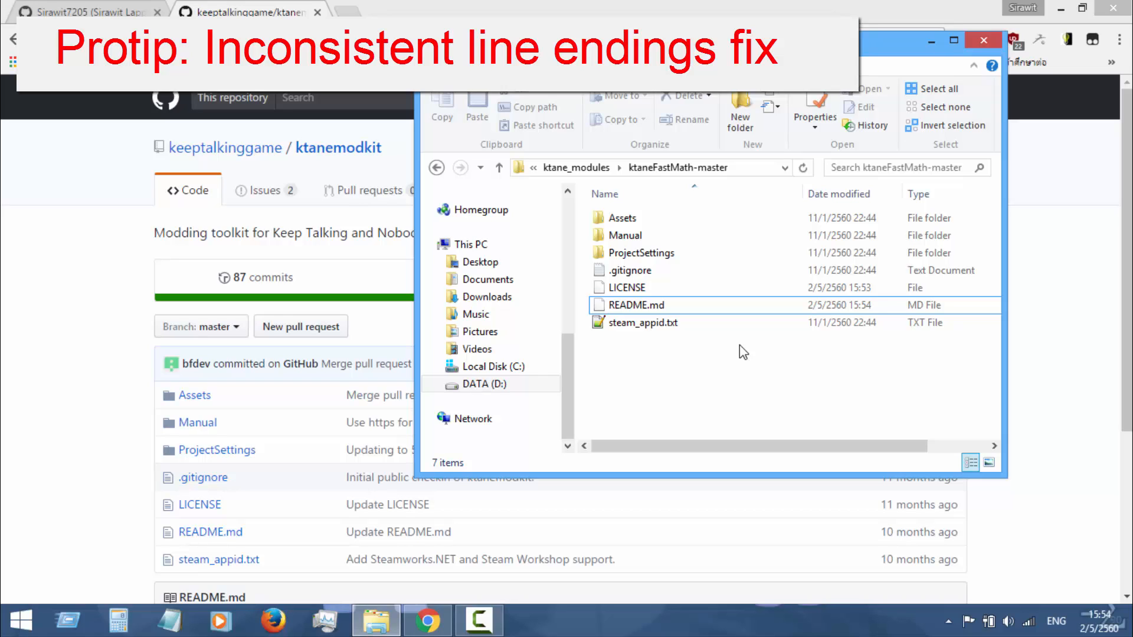
# Open the Program Files folder on Local Disk (C:)
pyautogui.click(517, 369)
pyautogui.click(777, 348)
pyautogui.scroll(-5, 777, 348)
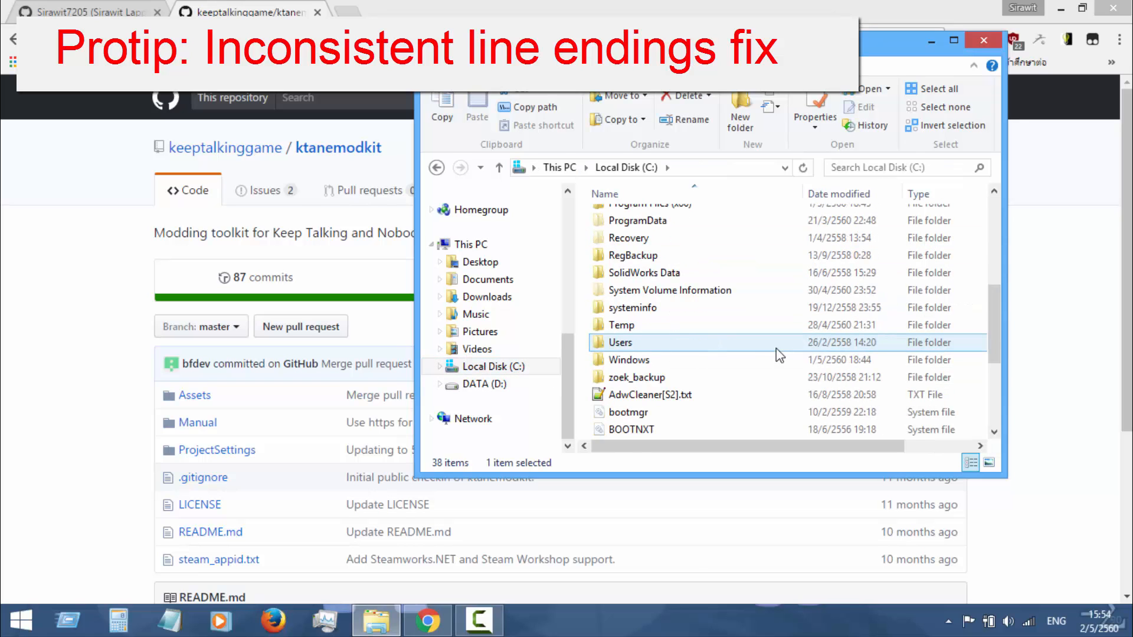
pyautogui.scroll(3, 777, 348)
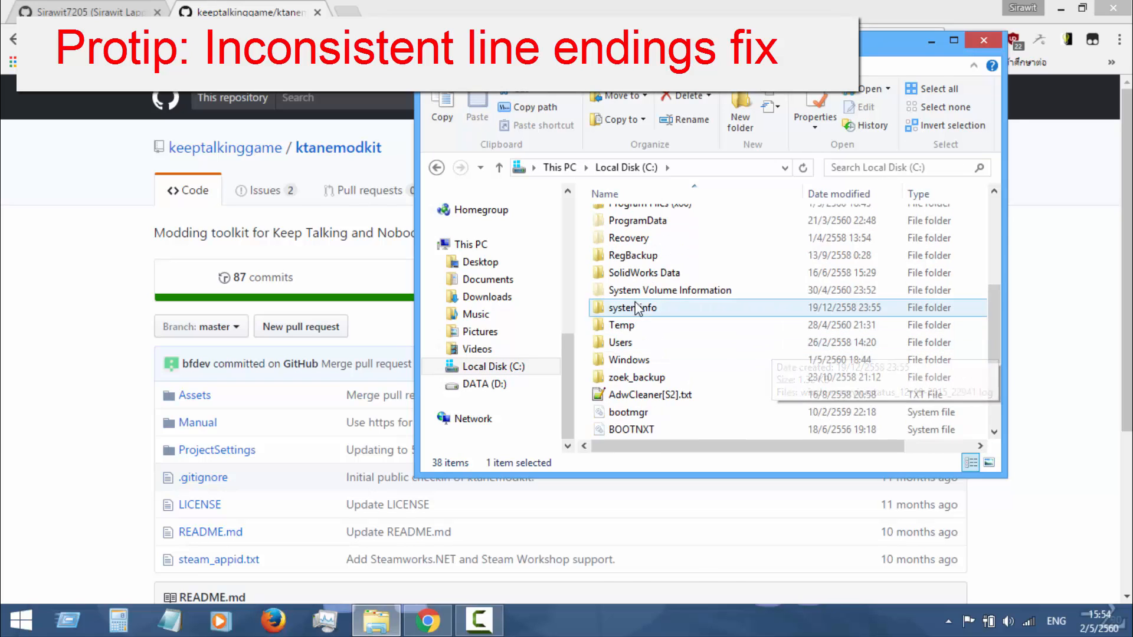
pyautogui.doubleClick(624, 230)
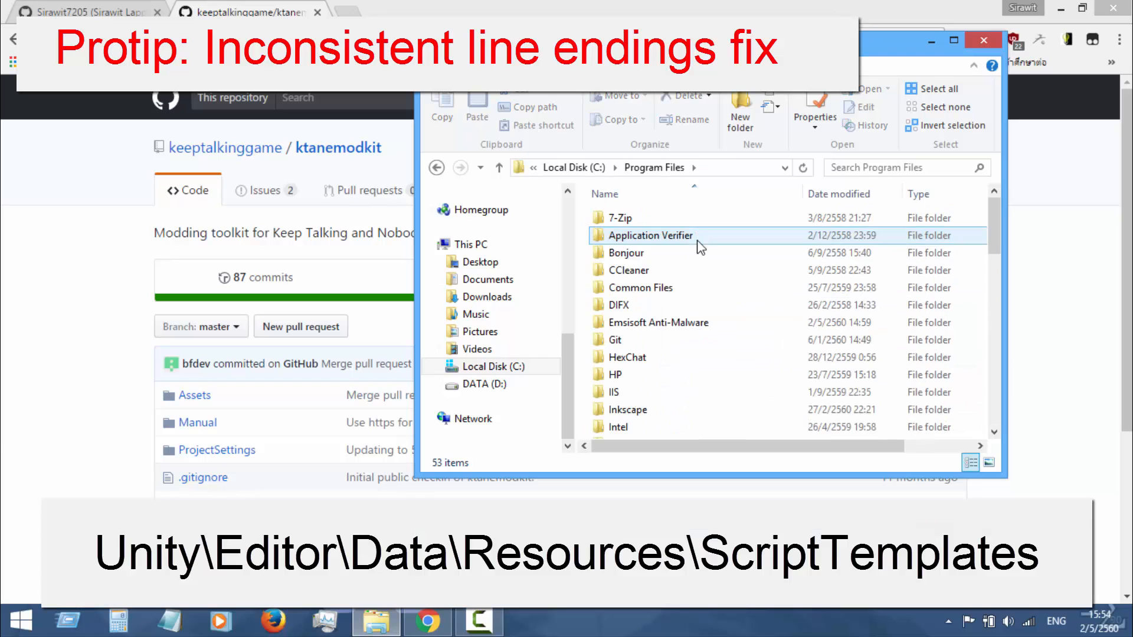
# Open the folder Unity\Editor\Data\Resources\ScriptTemplates inside Program Files
pyautogui.scroll(-4, 744, 307)
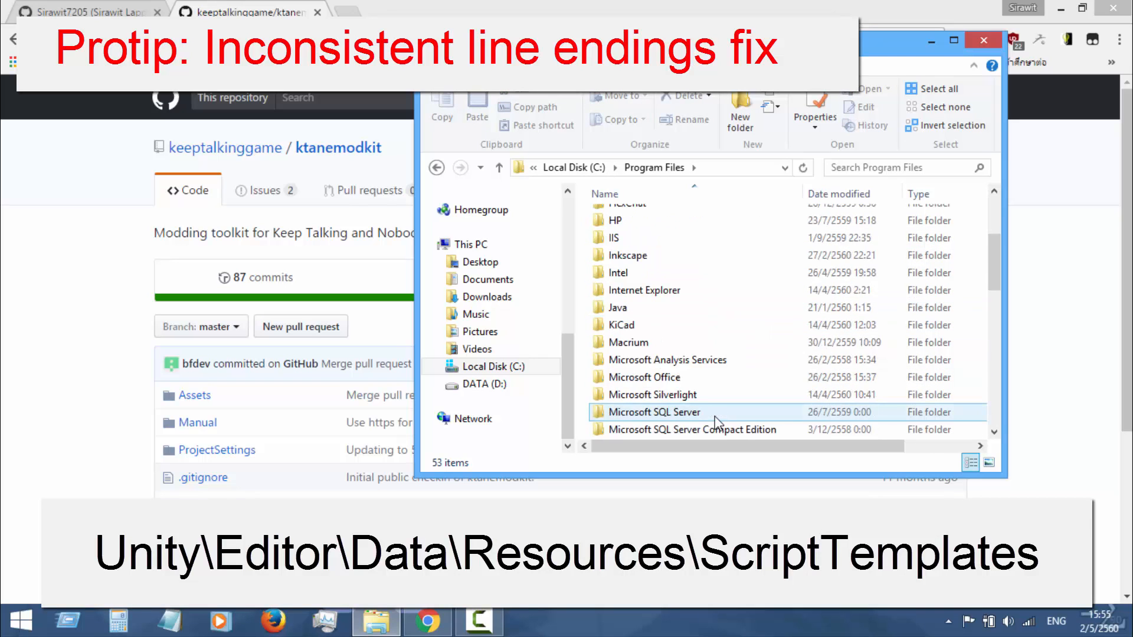
pyautogui.scroll(-7, 713, 412)
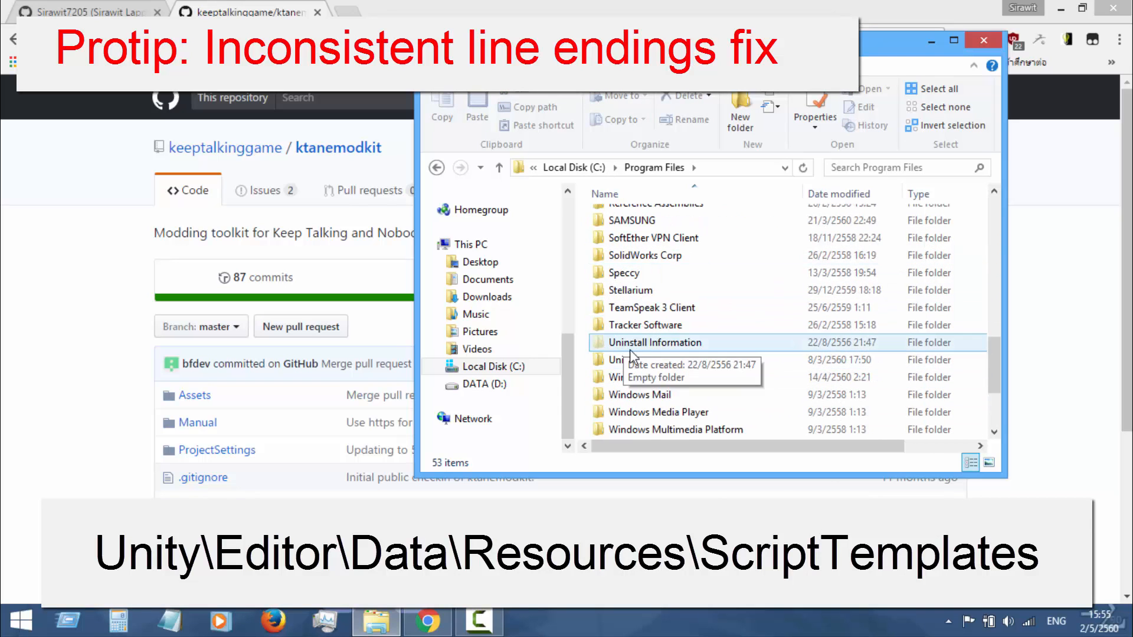
pyautogui.doubleClick(621, 360)
pyautogui.doubleClick(885, 220)
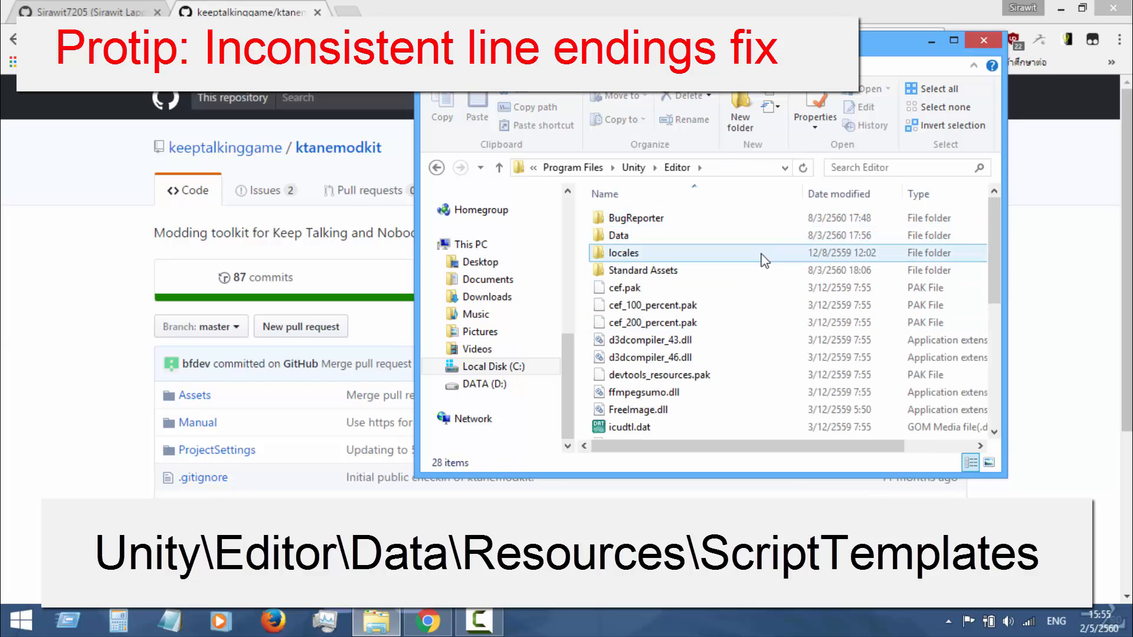
pyautogui.doubleClick(763, 236)
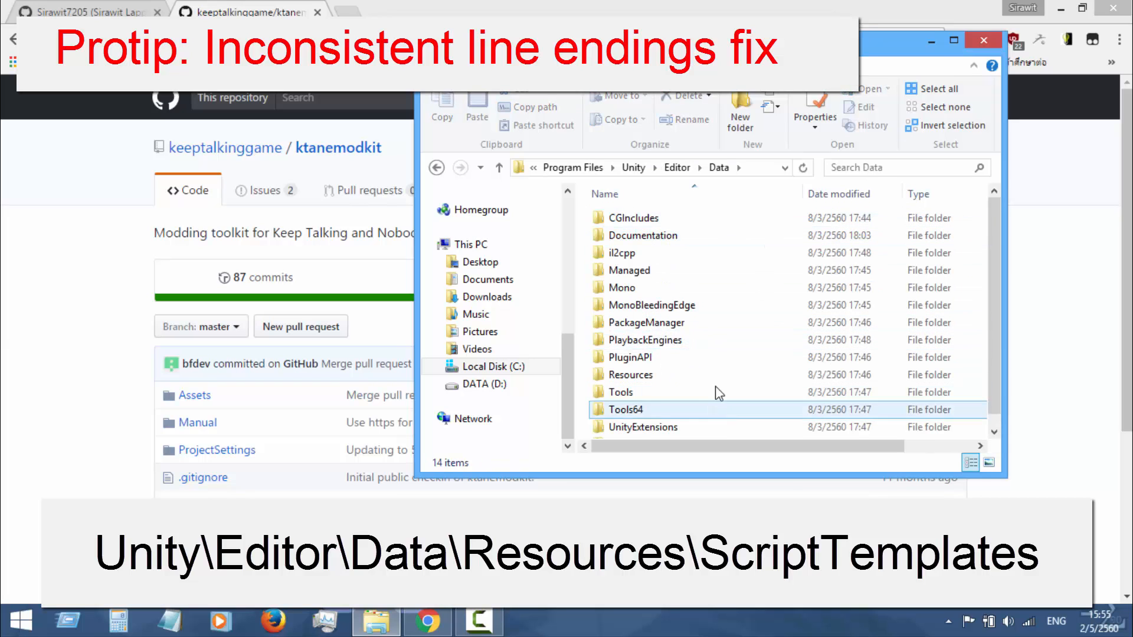
pyautogui.doubleClick(725, 377)
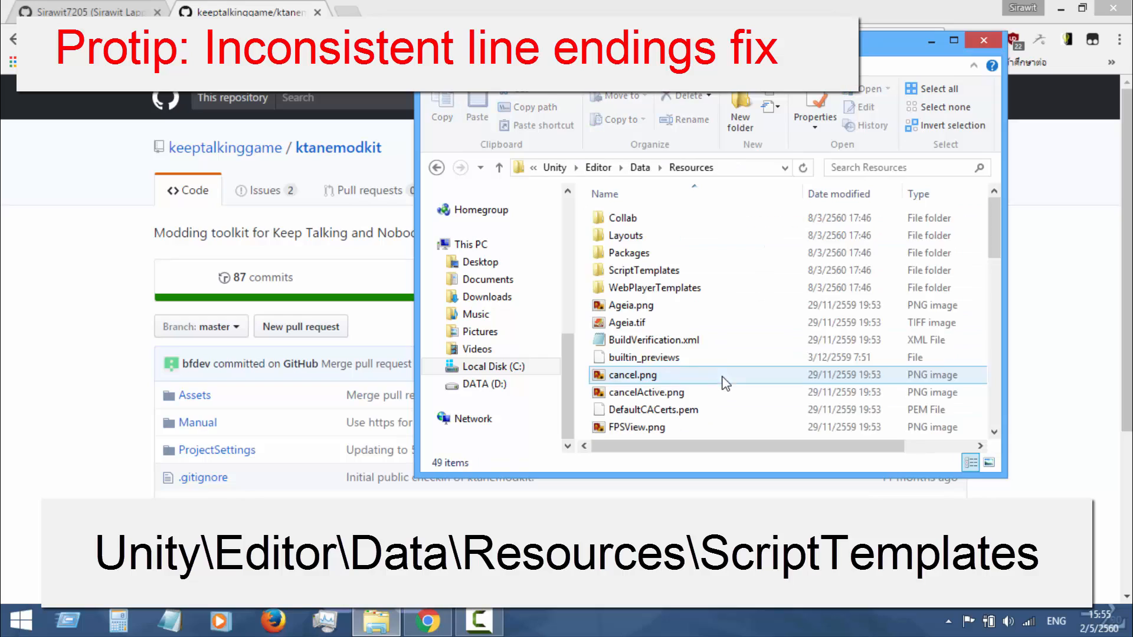
pyautogui.doubleClick(725, 270)
# Open the template 81-C# Script-NewBehaviourScript.cs.txt in Notepad++
pyautogui.click(749, 217)
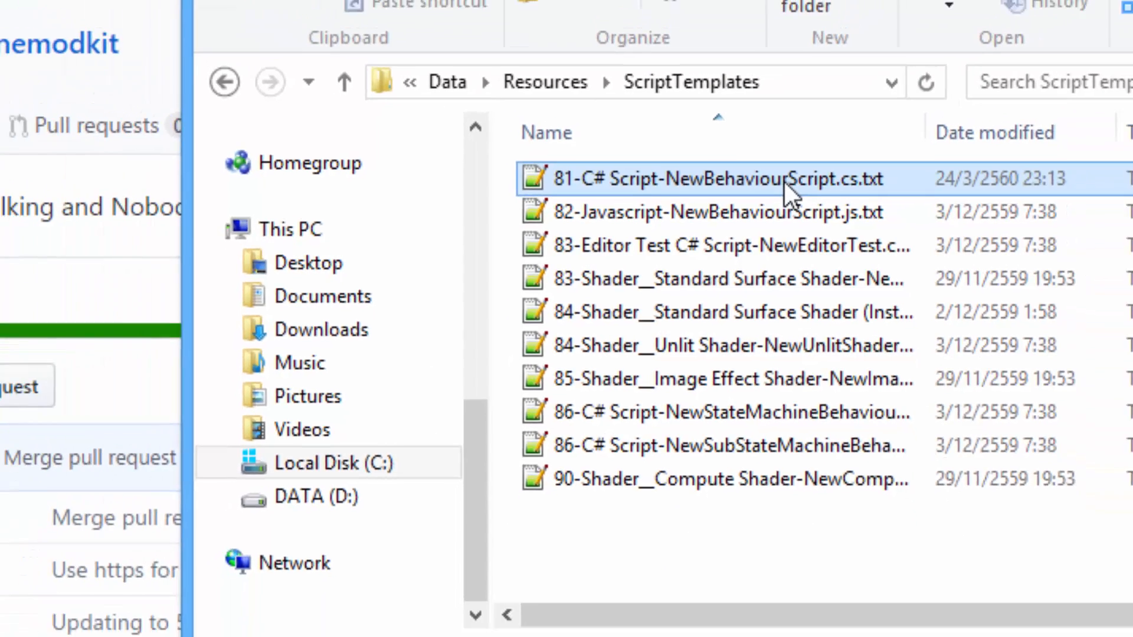
pyautogui.rightClick(821, 163)
pyautogui.click(953, 366)
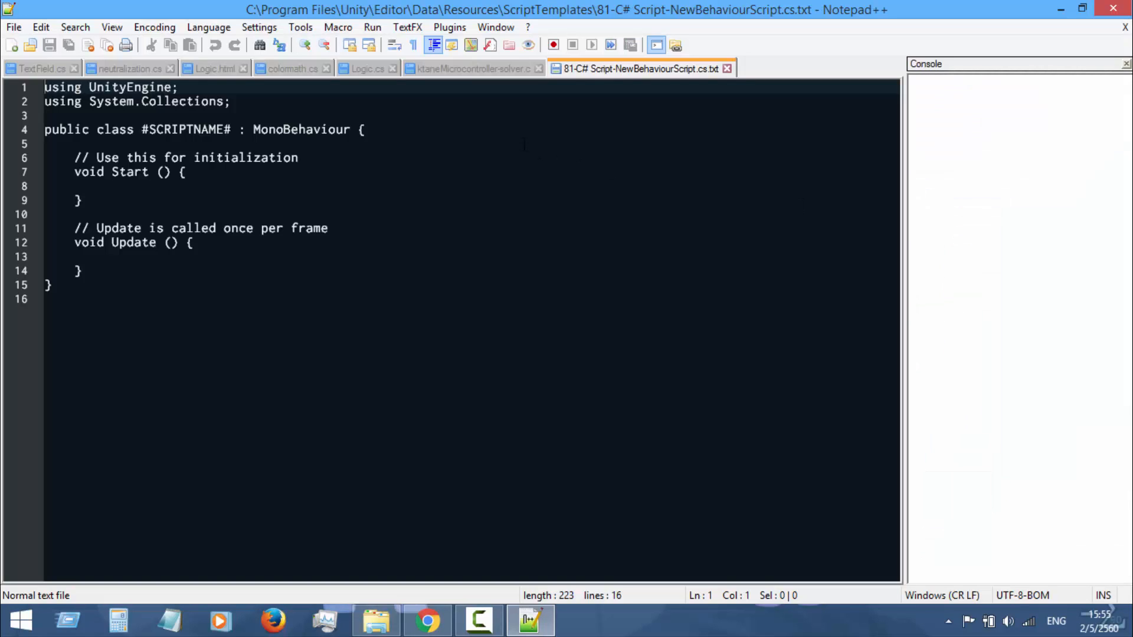
# Check the EOL Conversion options for the C# script template, then return to the text
pyautogui.click(40, 27)
pyautogui.moveTo(14, 28)
pyautogui.press('Escape')
pyautogui.click(40, 28)
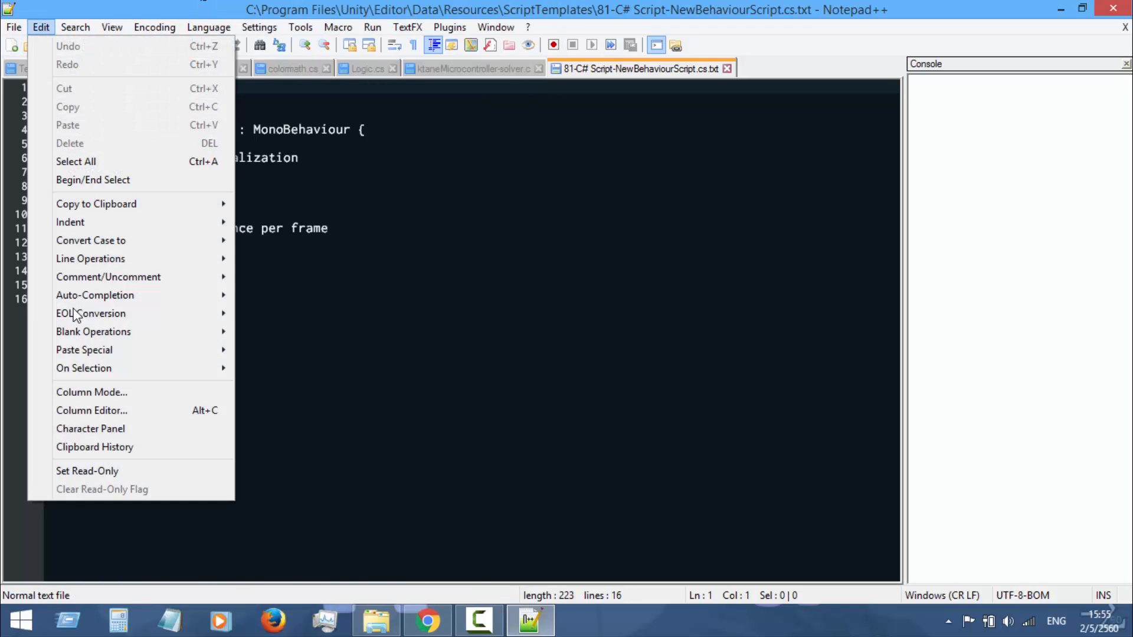
pyautogui.moveTo(126, 314)
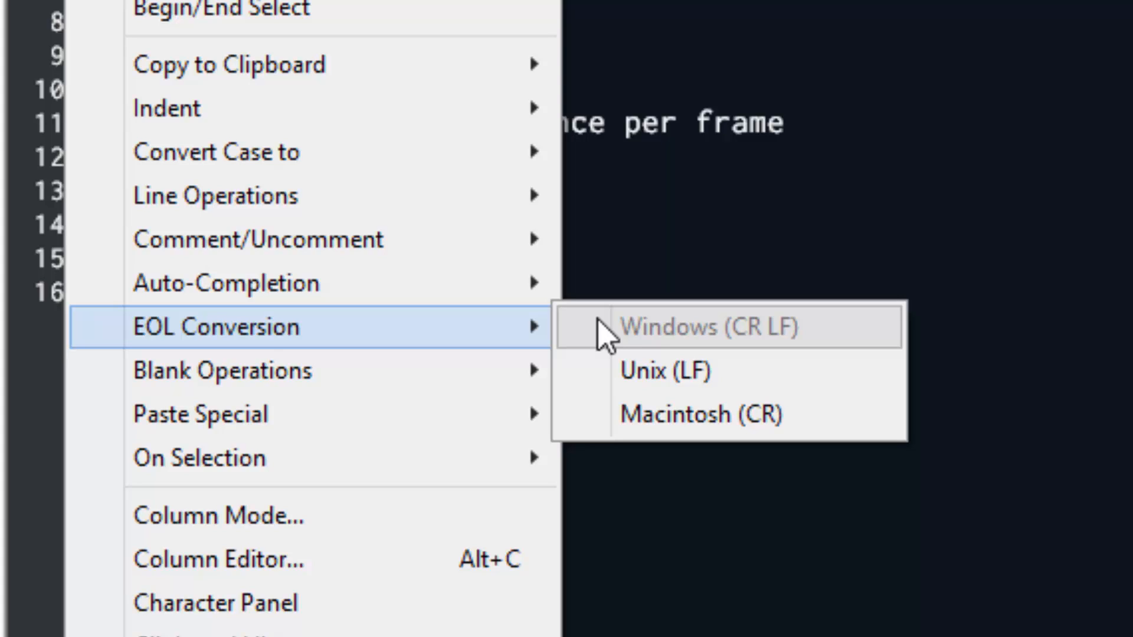
pyautogui.click(890, 58)
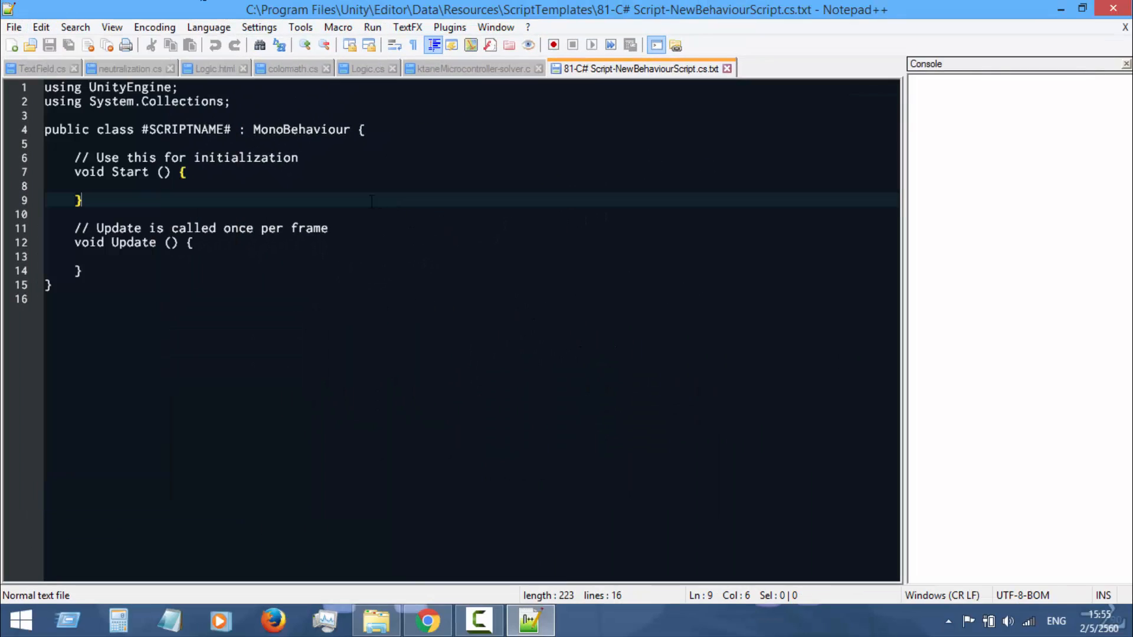
# Minimize the text editor and the browser, and launch Unity 5.4.3p3 (64-bit) from the desktop
pyautogui.click(1060, 8)
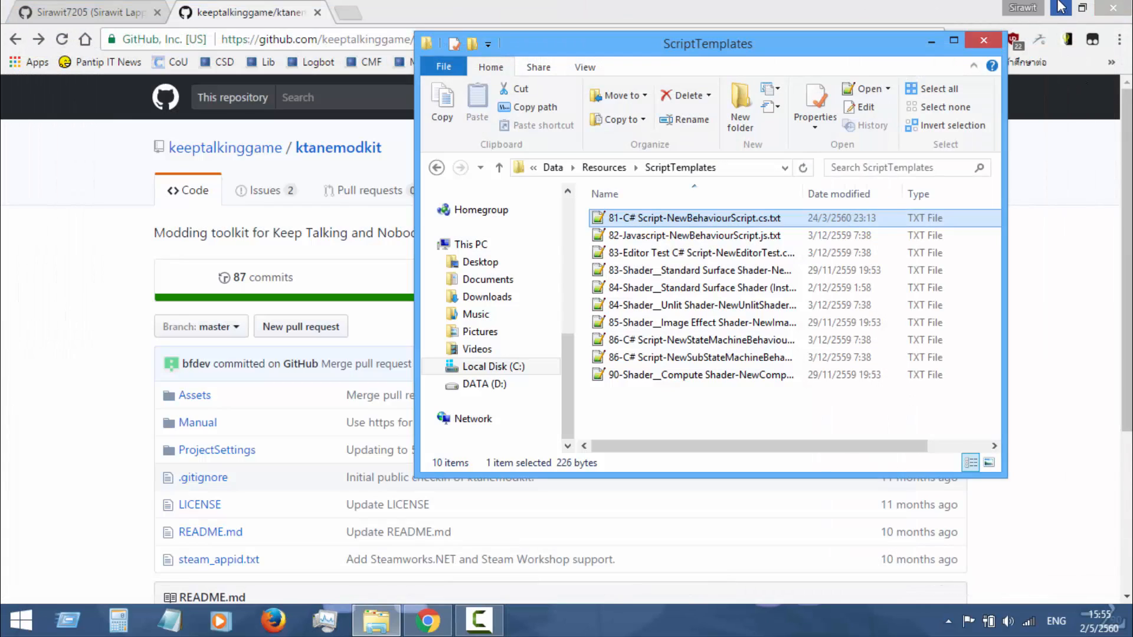
pyautogui.click(1061, 8)
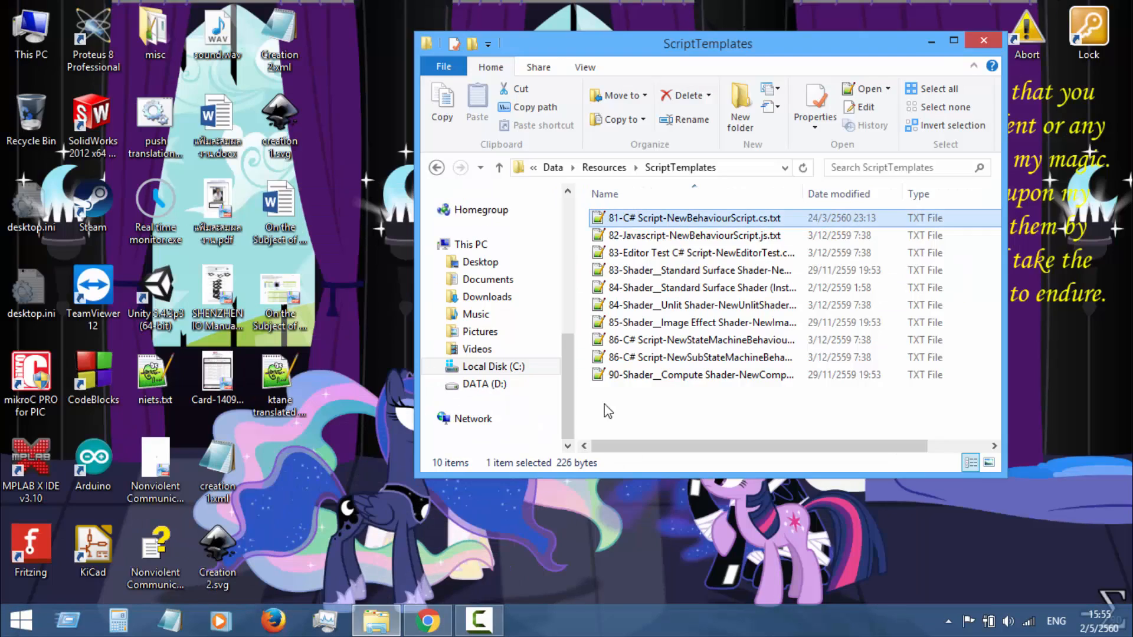
pyautogui.doubleClick(166, 314)
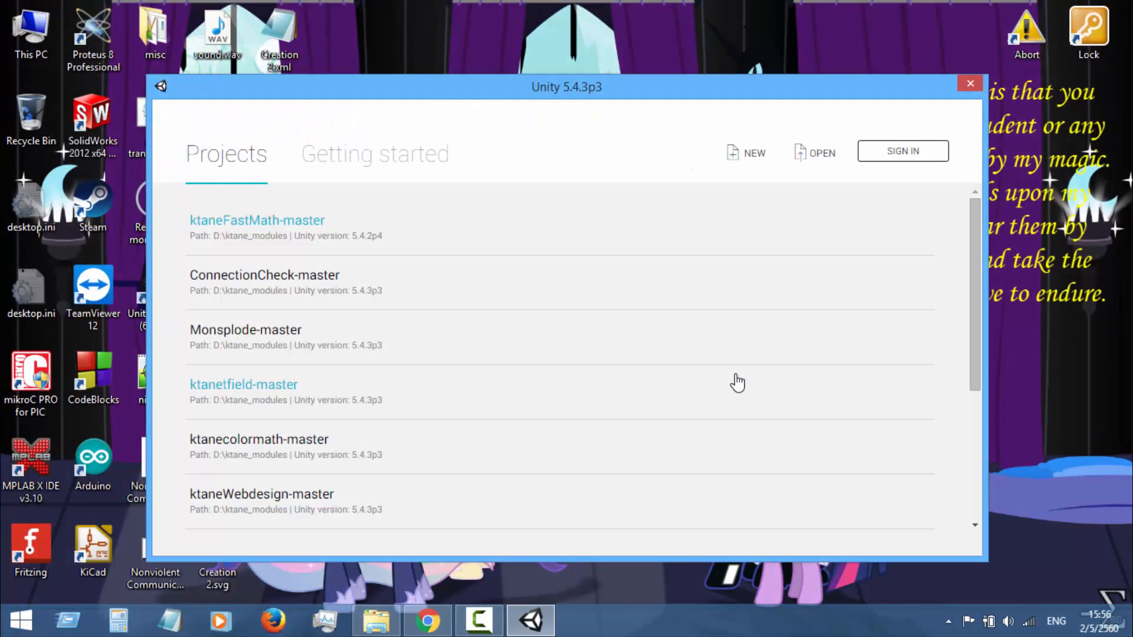
# Open the existing project ktaneFastMath-master from D:\ktane_modules and continue past the non-matching editor warning
pyautogui.click(817, 159)
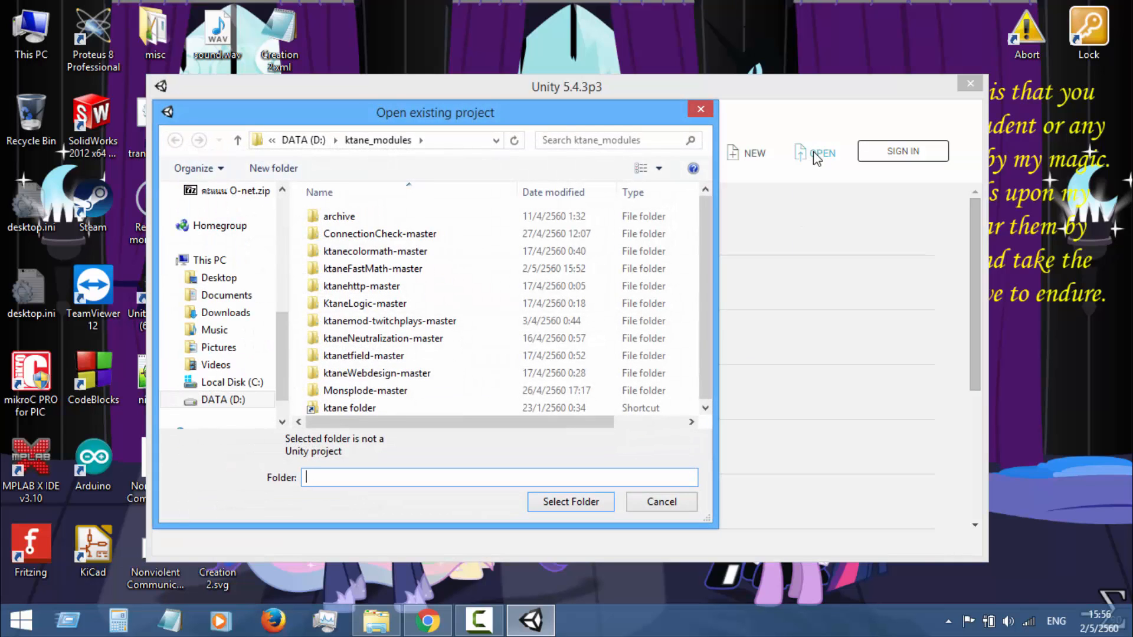
pyautogui.click(599, 270)
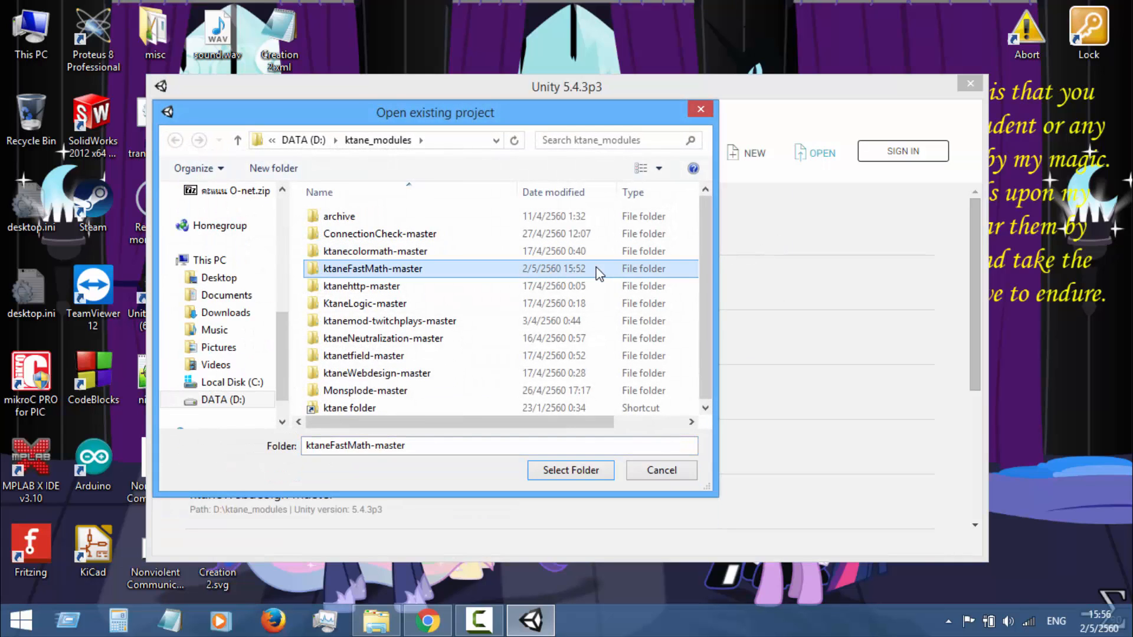
pyautogui.click(576, 476)
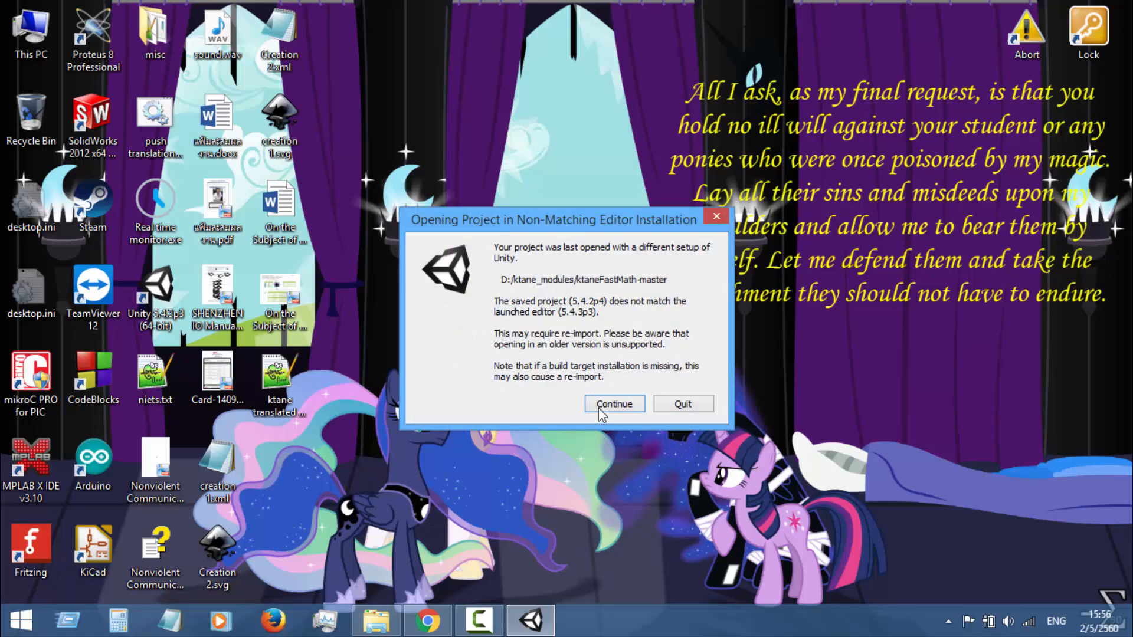
pyautogui.click(614, 404)
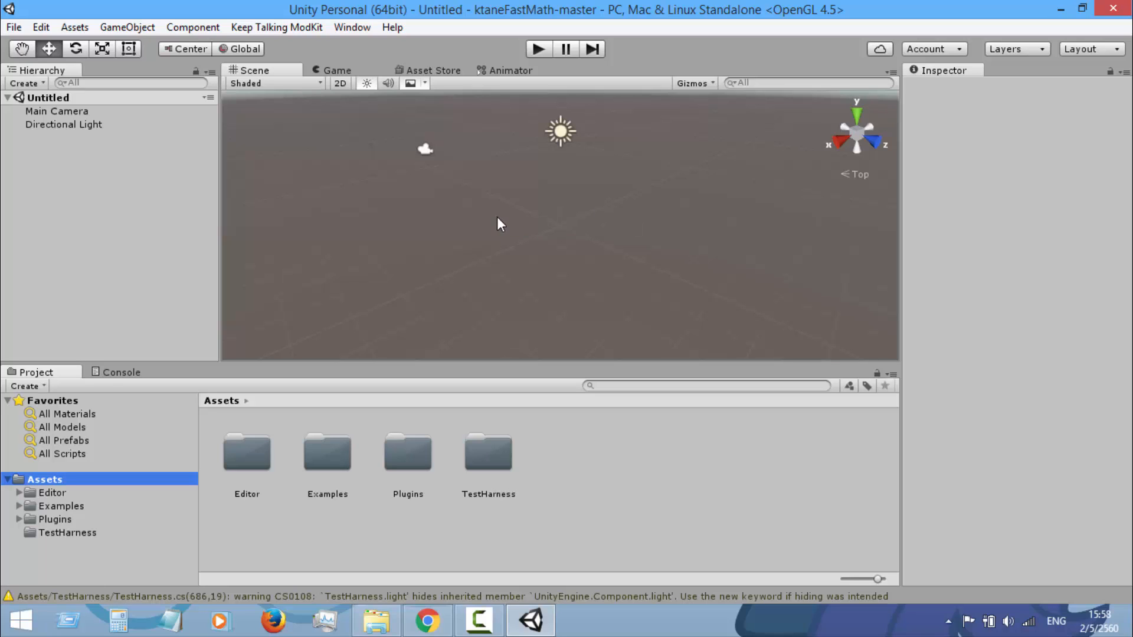
# Open the Keep Talking ModKit's mod configuration and set the Mod ID to fastMath
pyautogui.click(280, 26)
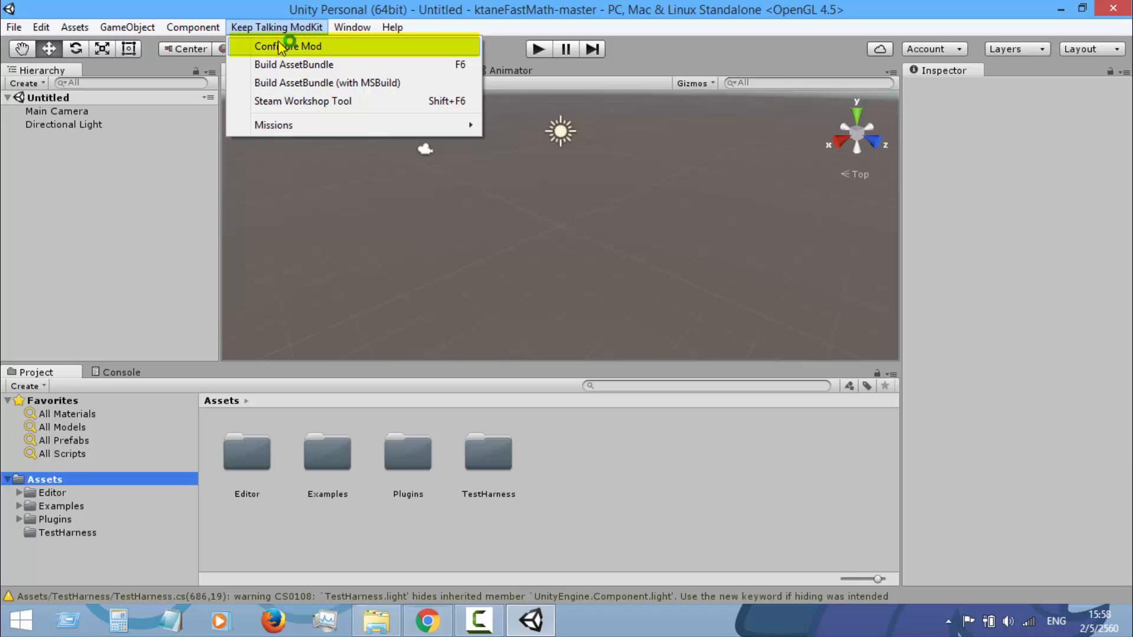
pyautogui.click(279, 47)
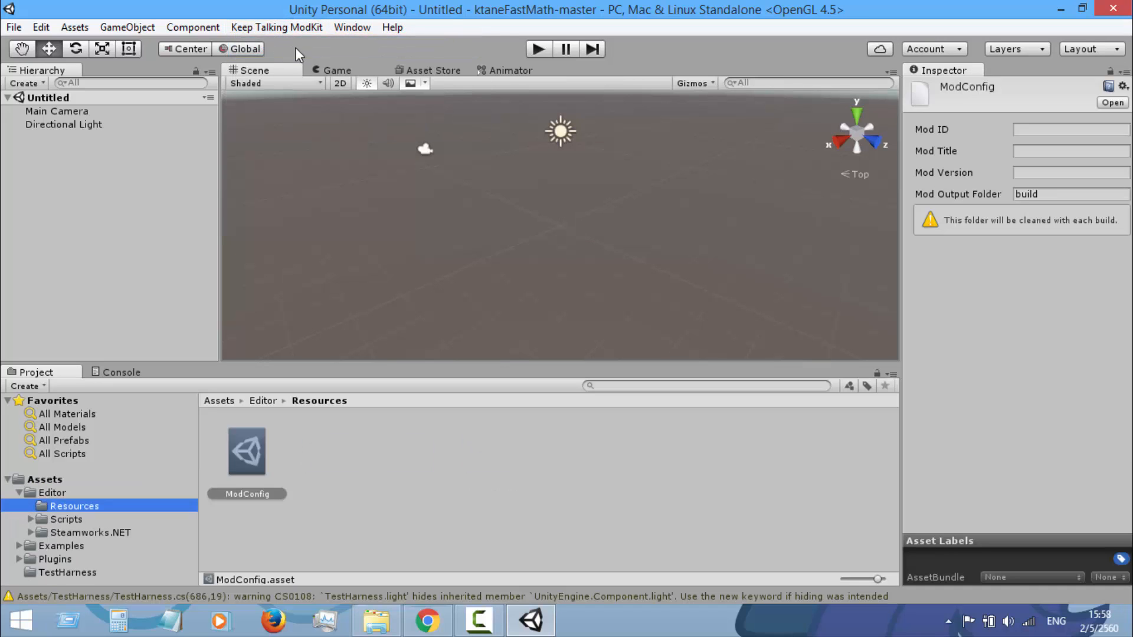
pyautogui.click(1020, 125)
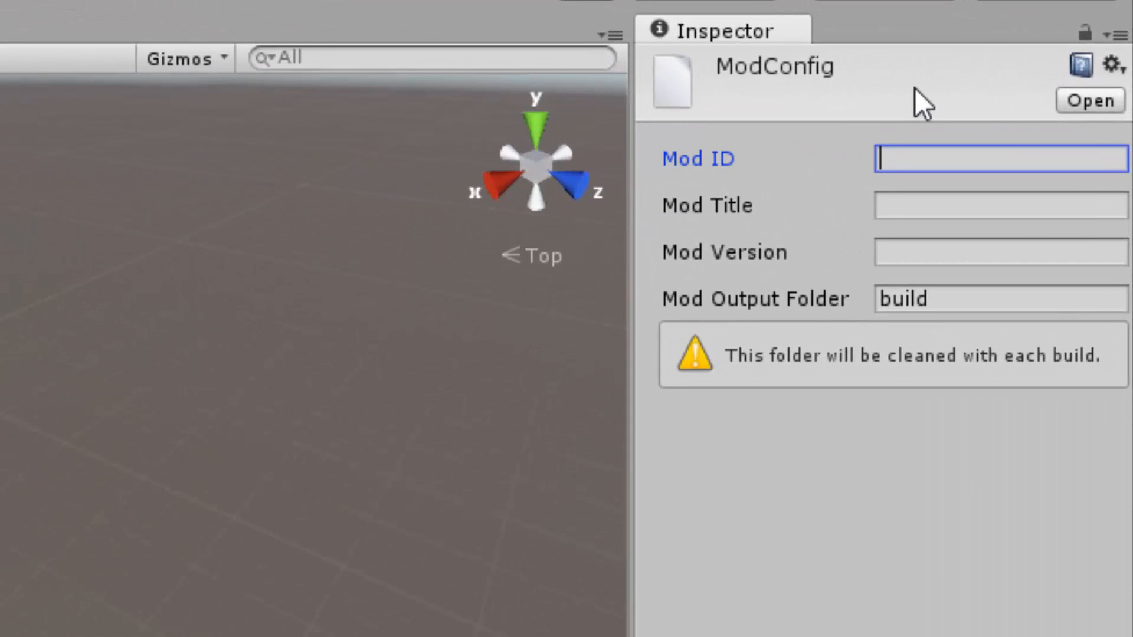
pyautogui.write('fastMath')
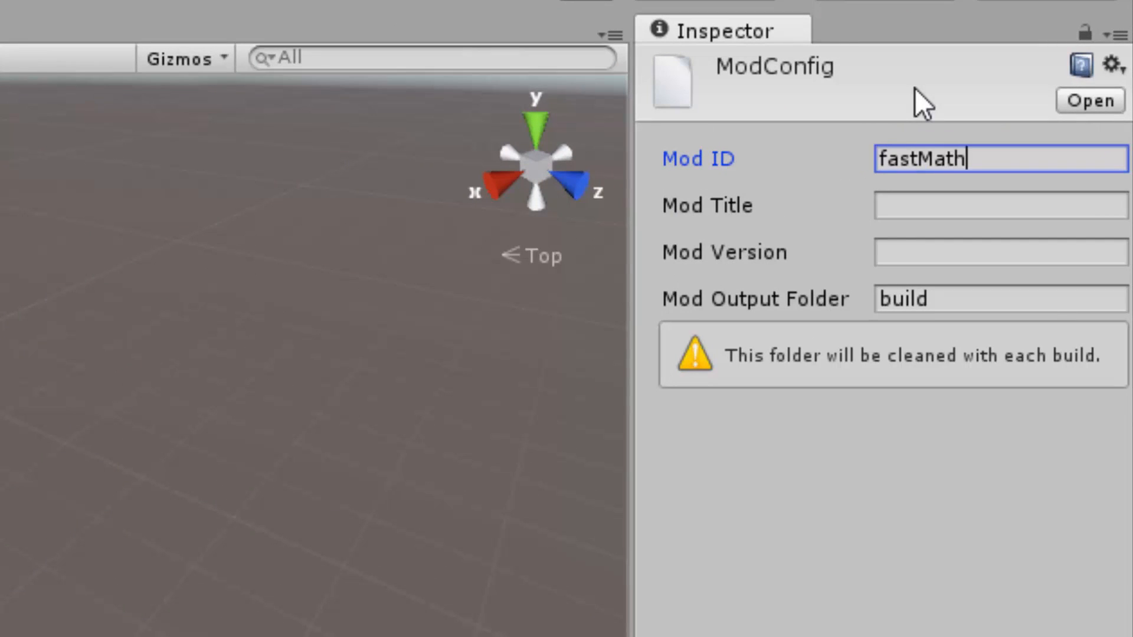
# Set the Mod Title to "Fast Math" and the Mod Version to 1.0, then return to the Assets folder
pyautogui.click(934, 207)
pyautogui.write('Fast Math')
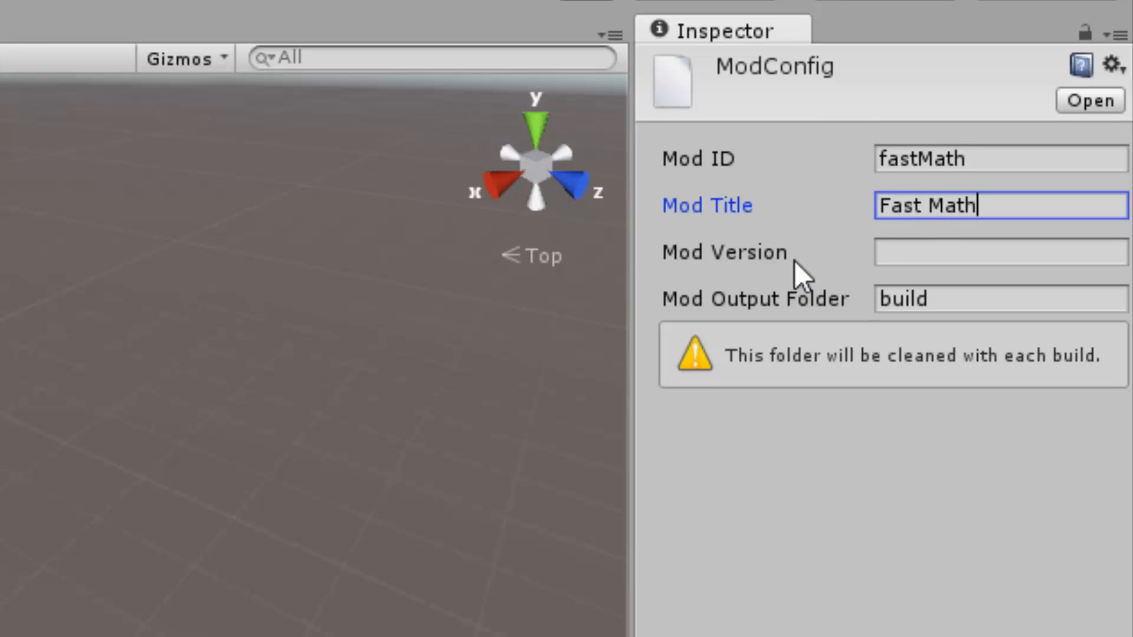
pyautogui.press('Tab')
pyautogui.write('1.0')
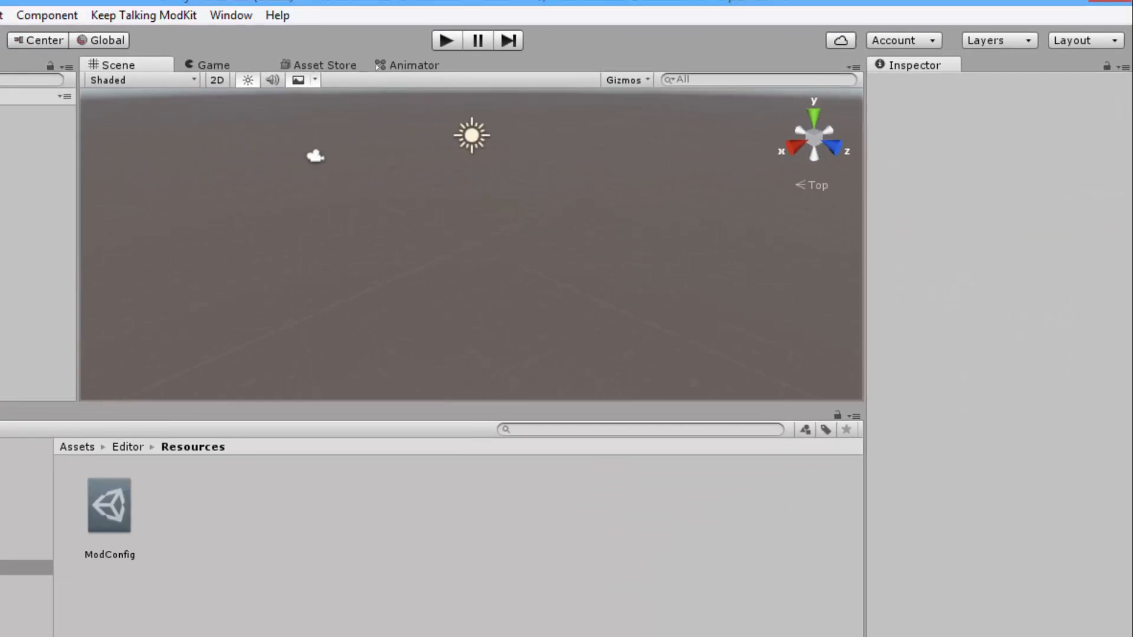
pyautogui.click(49, 482)
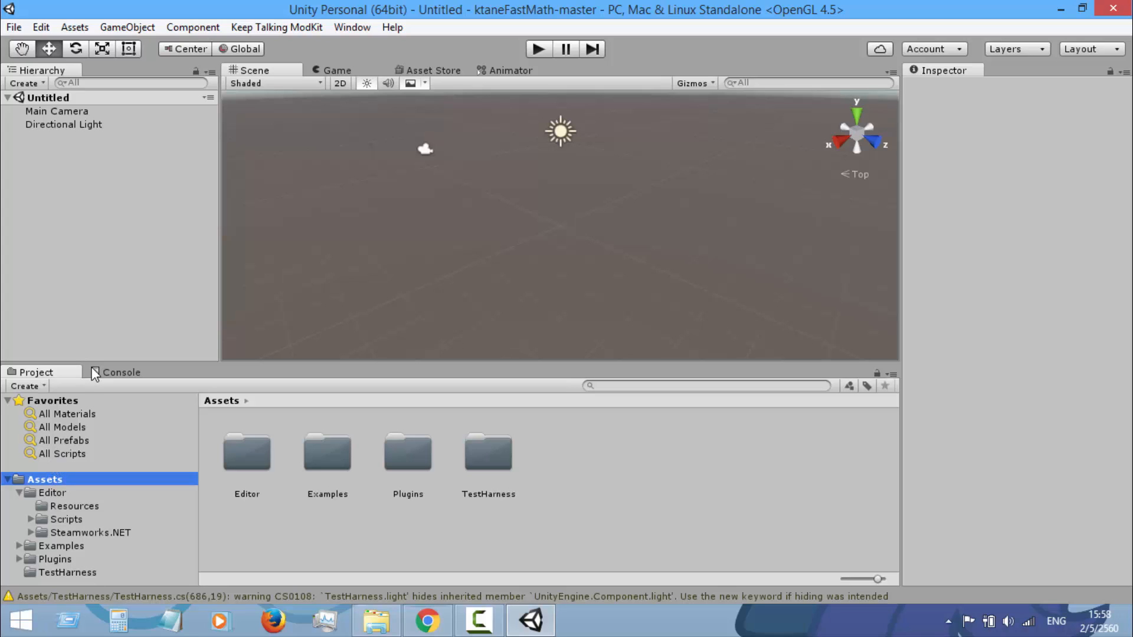
# Set the Version Control mode to Visible Meta Files in the project's Editor settings and close those settings
pyautogui.click(41, 28)
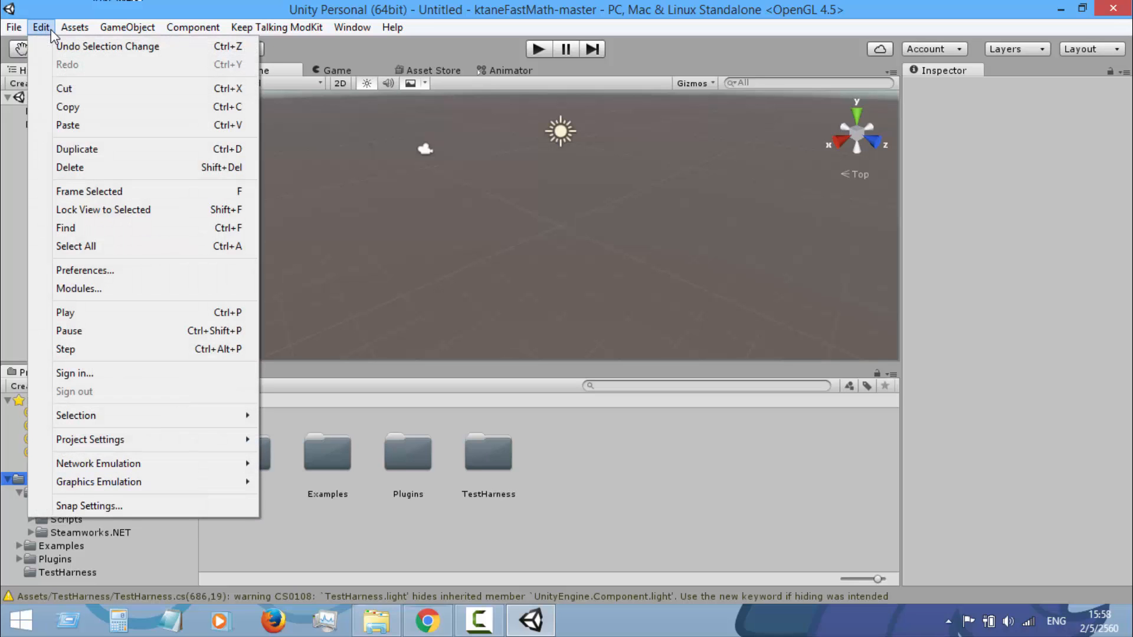
pyautogui.moveTo(109, 441)
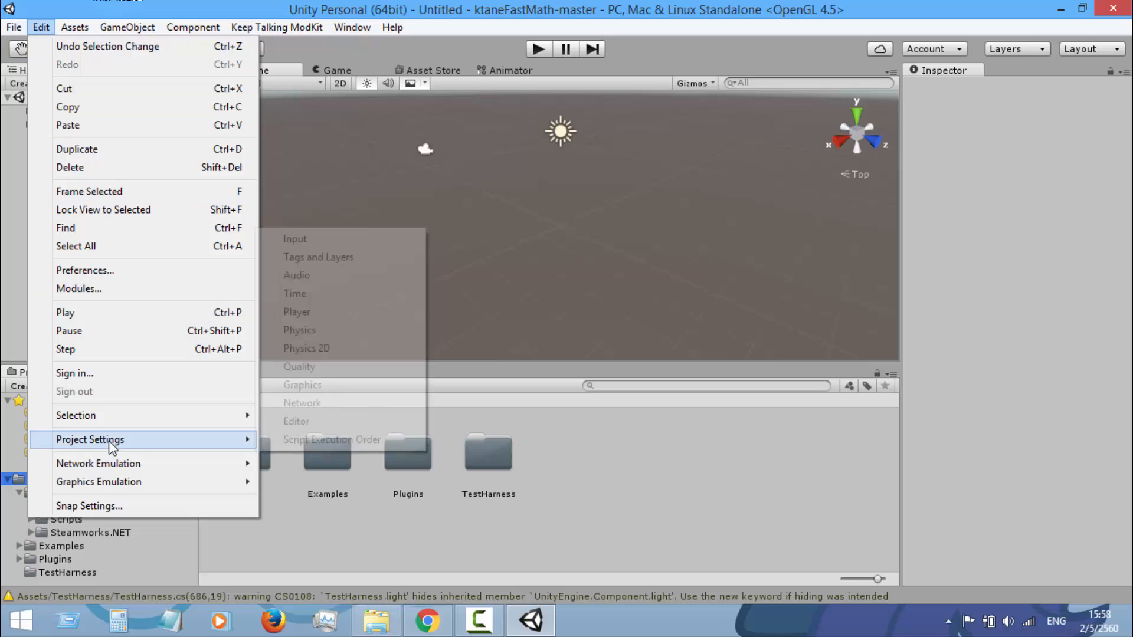
pyautogui.click(298, 422)
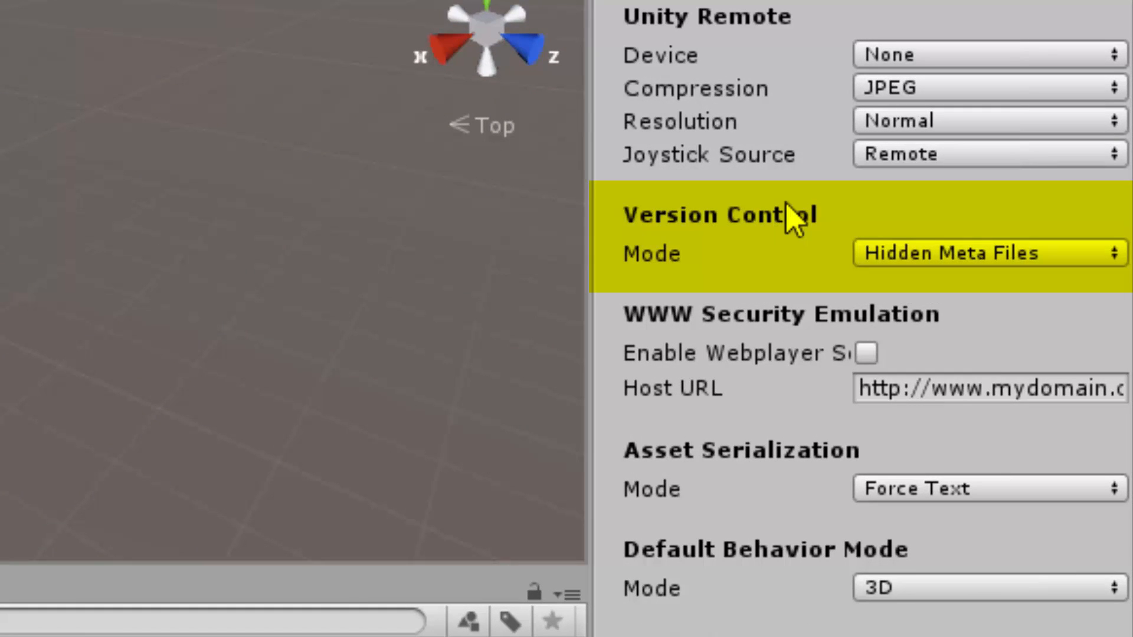
pyautogui.click(964, 254)
pyautogui.click(934, 334)
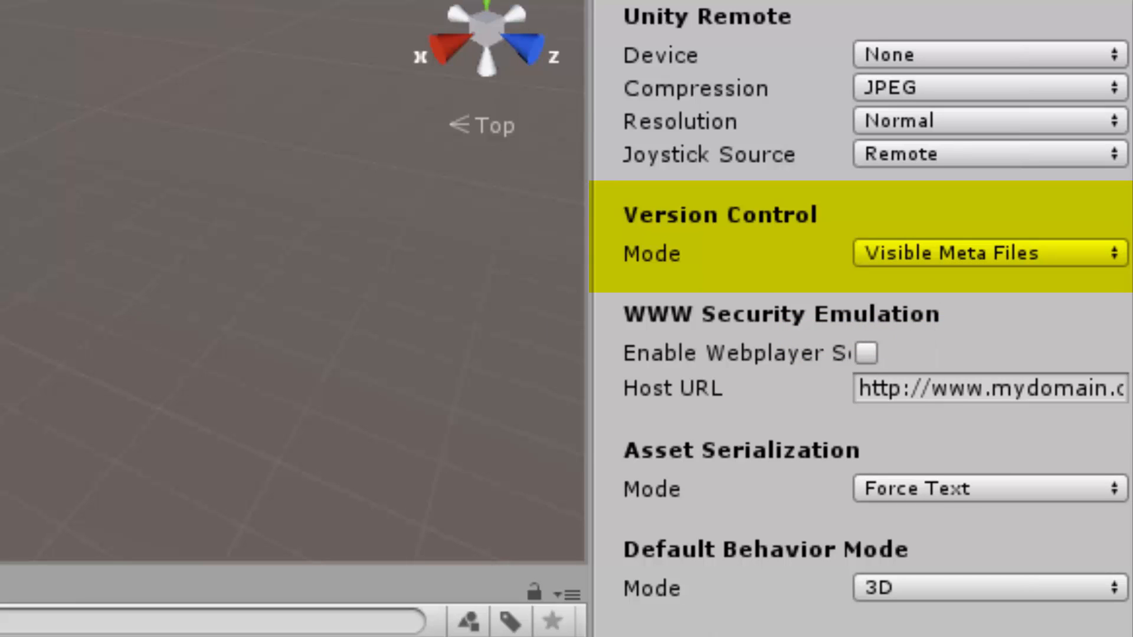
pyautogui.click(168, 244)
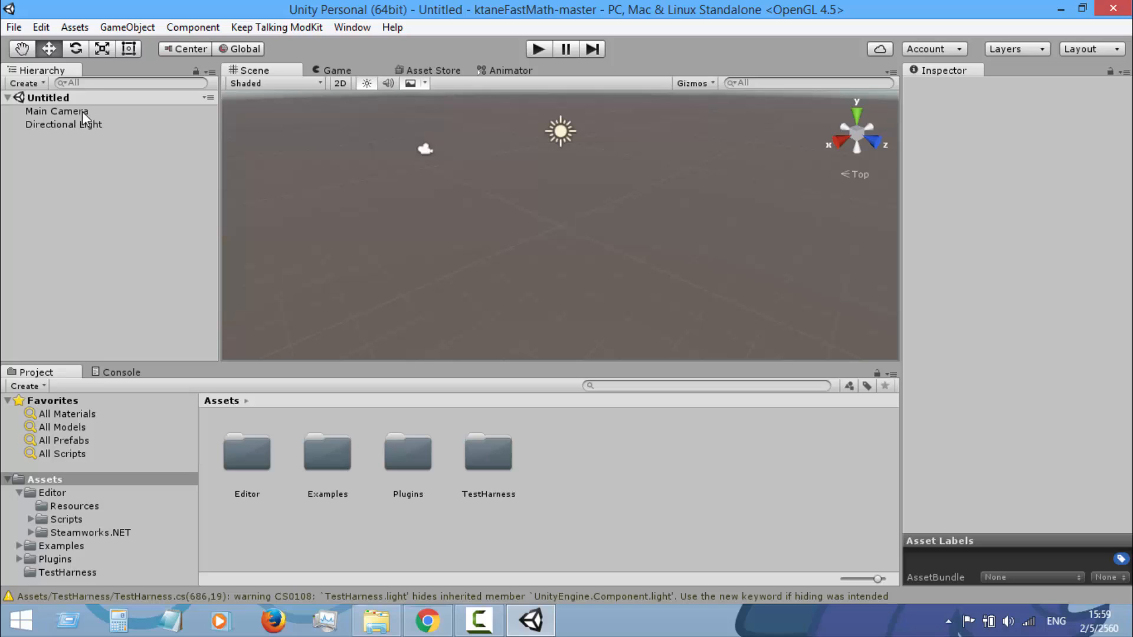
# Set the Main Camera's near clipping plane to 0.01
pyautogui.click(123, 114)
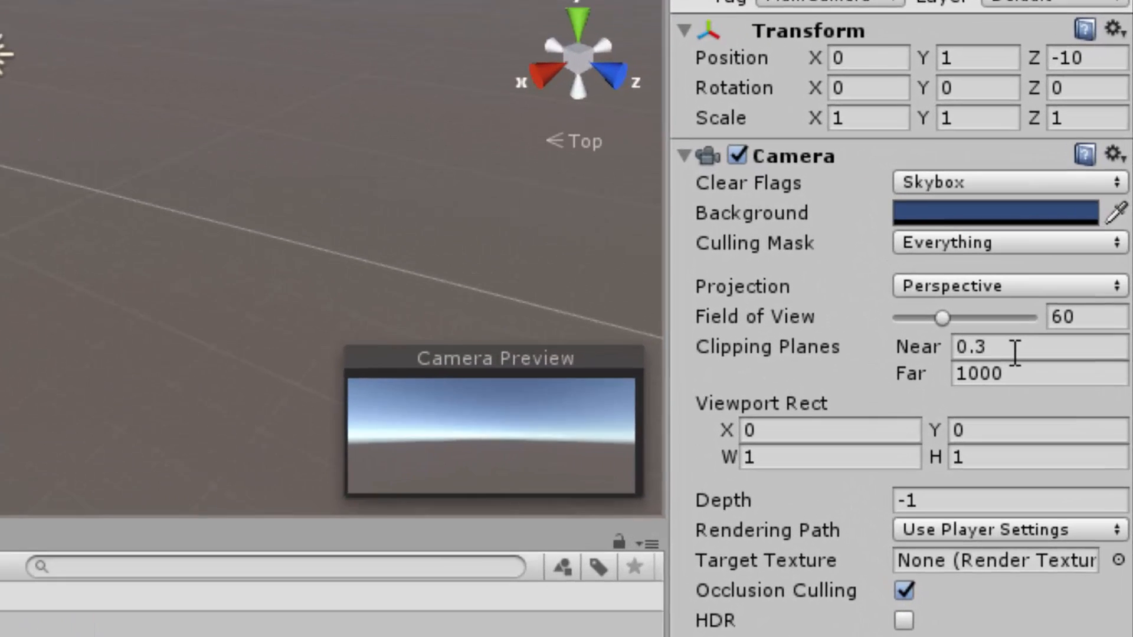
pyautogui.click(1071, 278)
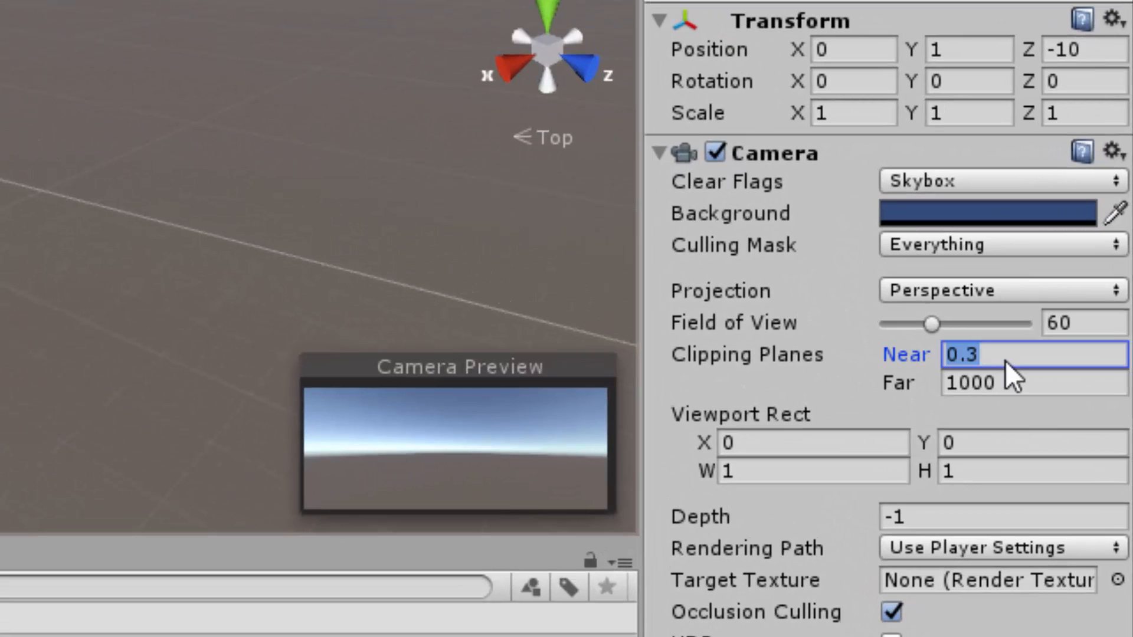
pyautogui.write('0.01')
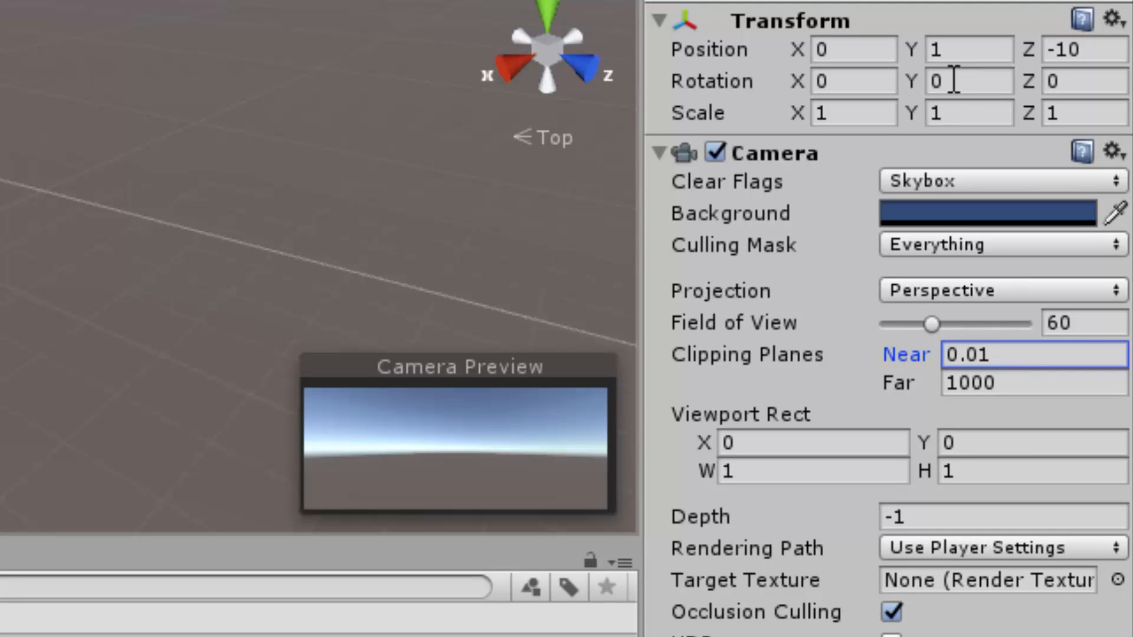
# Set the Main Camera's position to Y 0.2 and Z 0 and its X rotation to 90
pyautogui.click(971, 42)
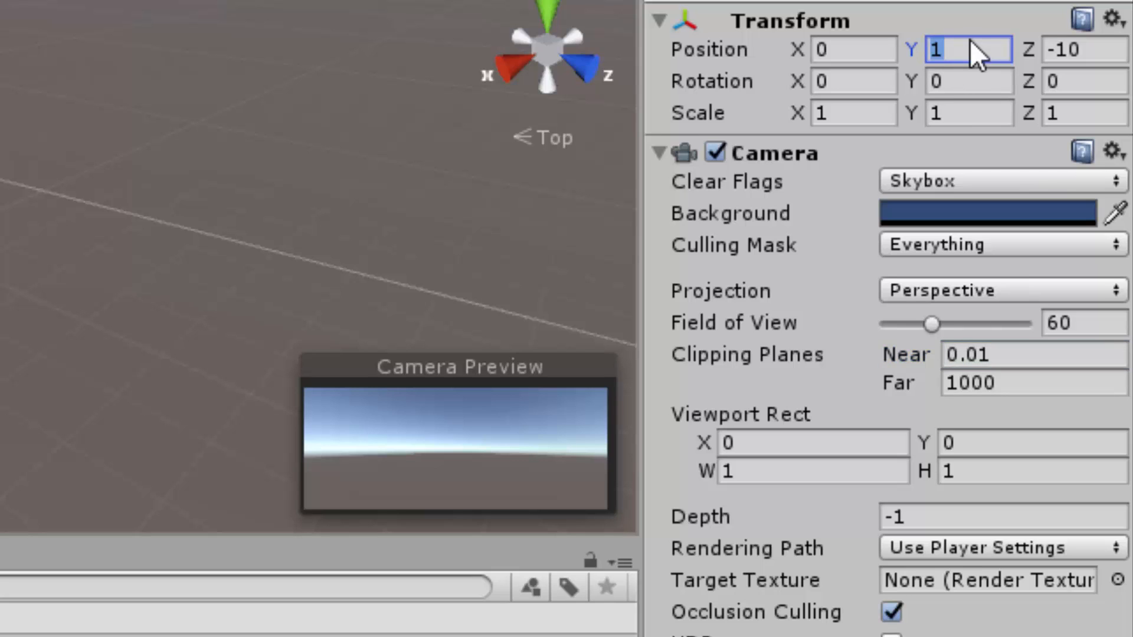
pyautogui.write('0.2')
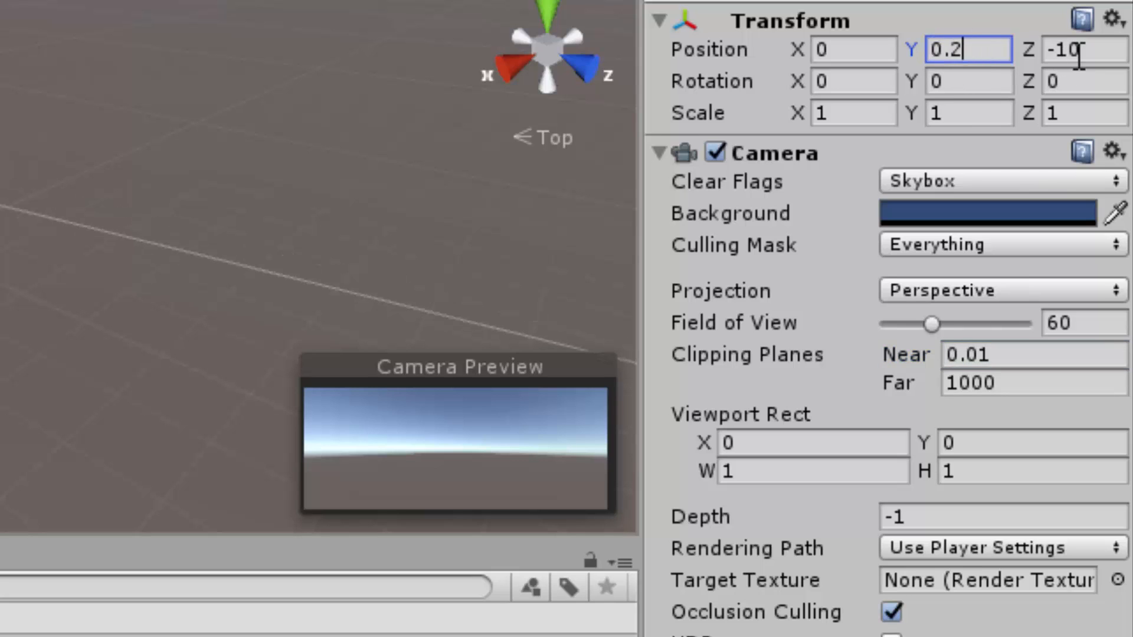
pyautogui.click(1092, 50)
pyautogui.write('0')
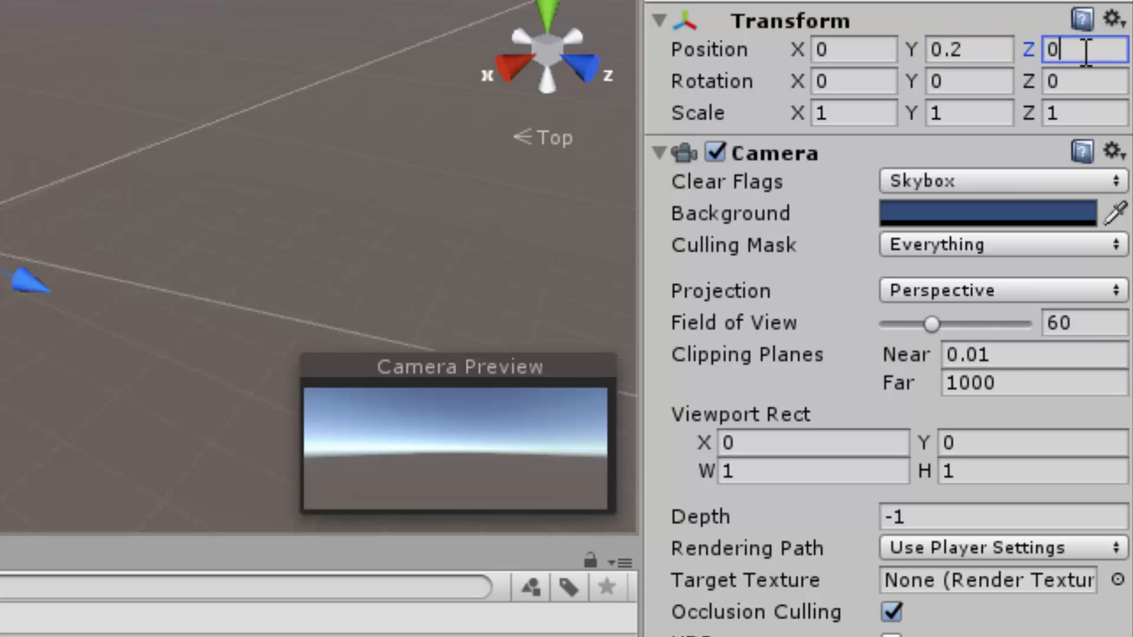
pyautogui.click(842, 86)
pyautogui.write('90')
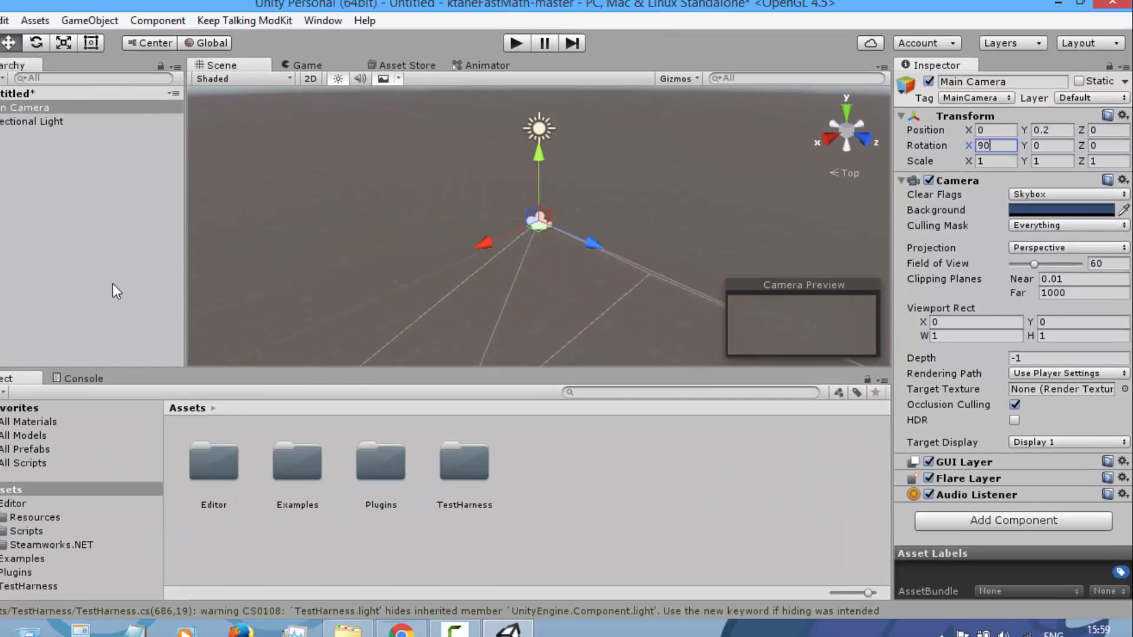
pyautogui.click(137, 275)
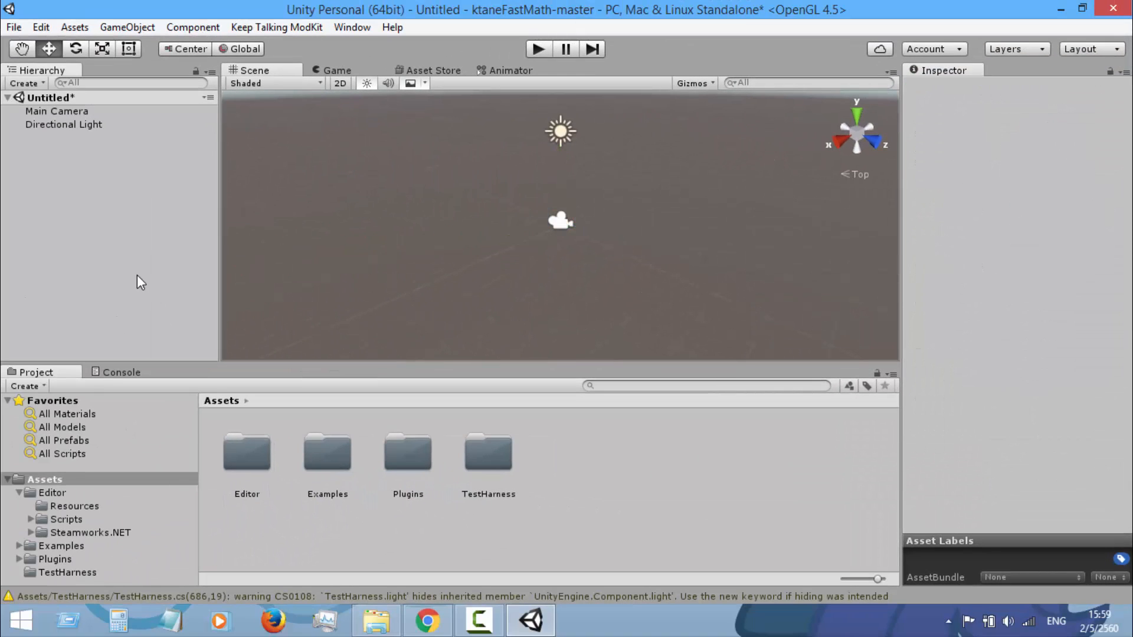
# Save the scene as fastMath in the project's Assets folder
pyautogui.hotkey('ctrl', 's')
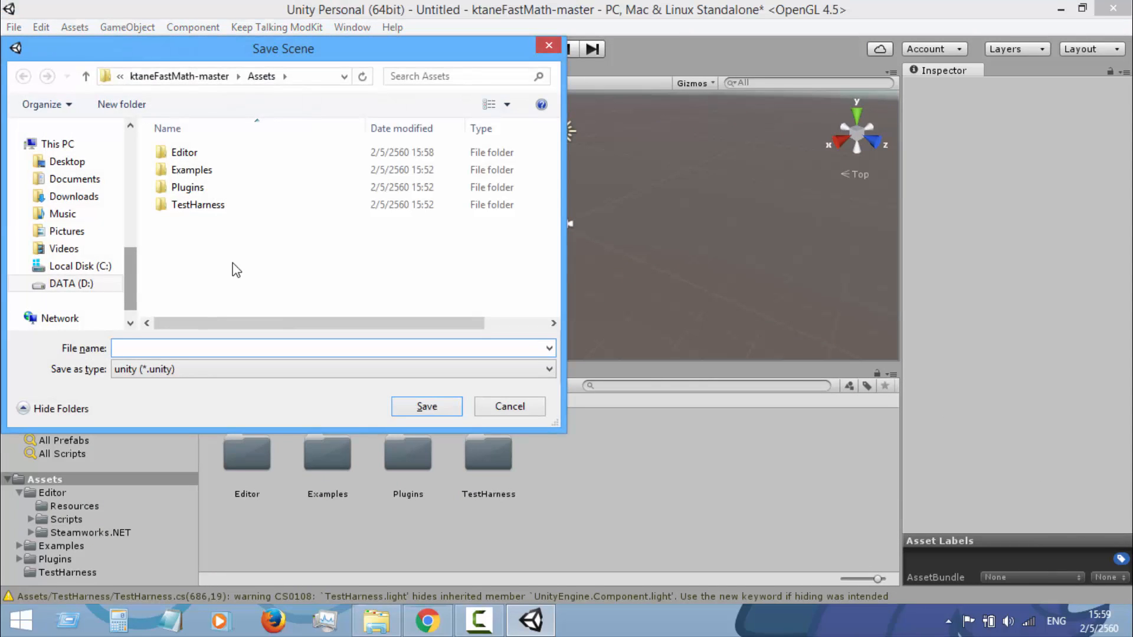
pyautogui.write('fas')
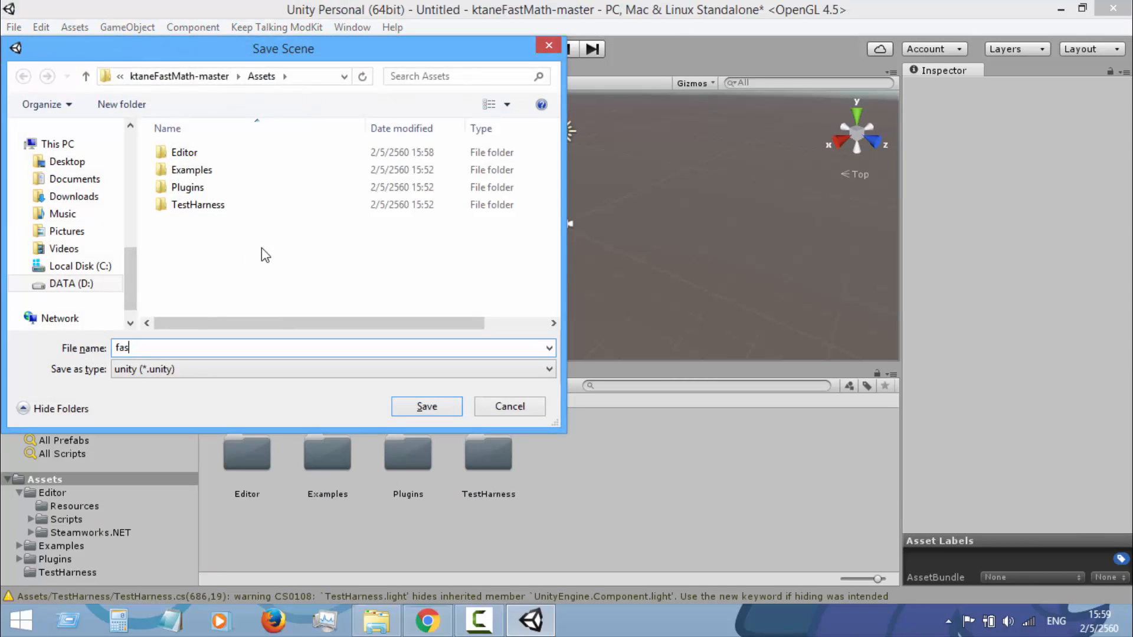
pyautogui.write('tMath')
pyautogui.press('Return')
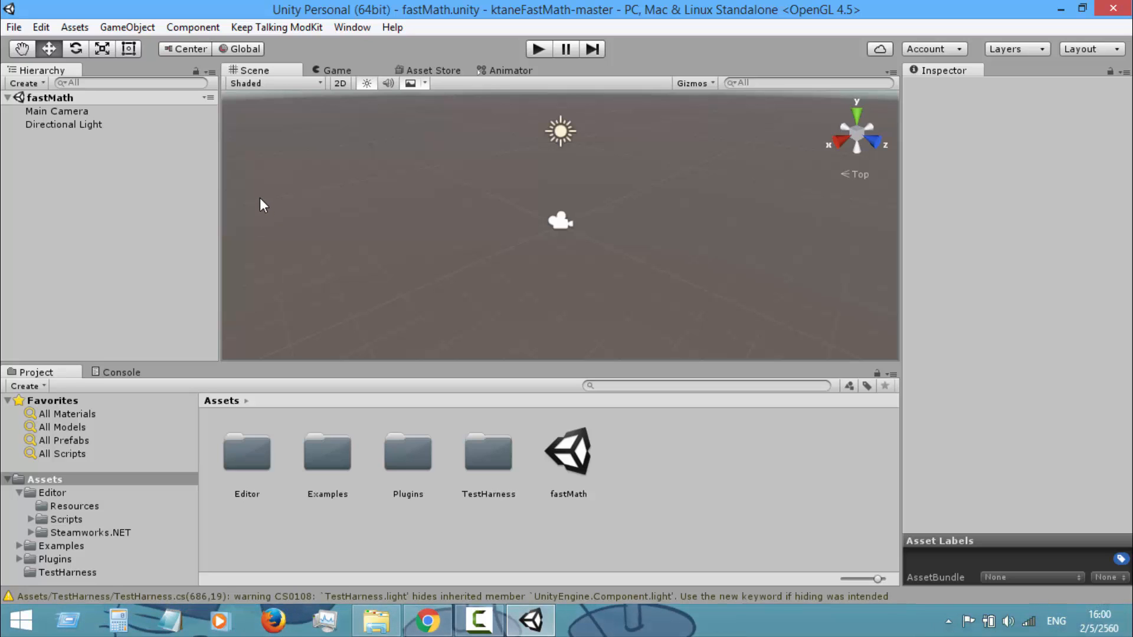
# Open the Components folder of the example models under Examples, Assets, Models
pyautogui.doubleClick(339, 455)
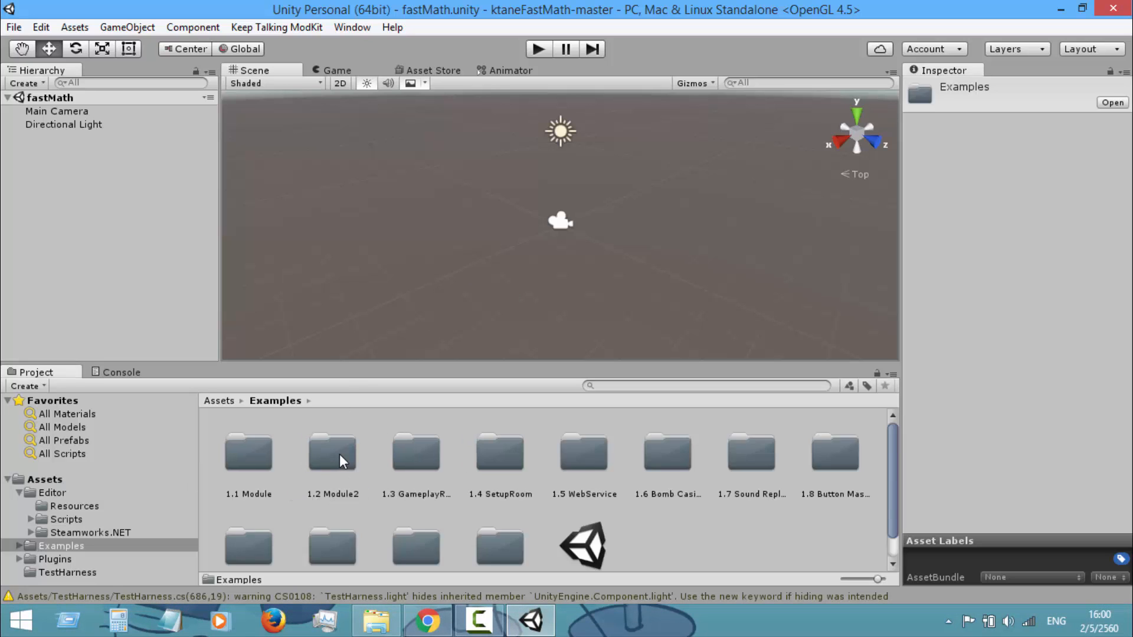
pyautogui.scroll(-1, 560, 519)
pyautogui.doubleClick(511, 529)
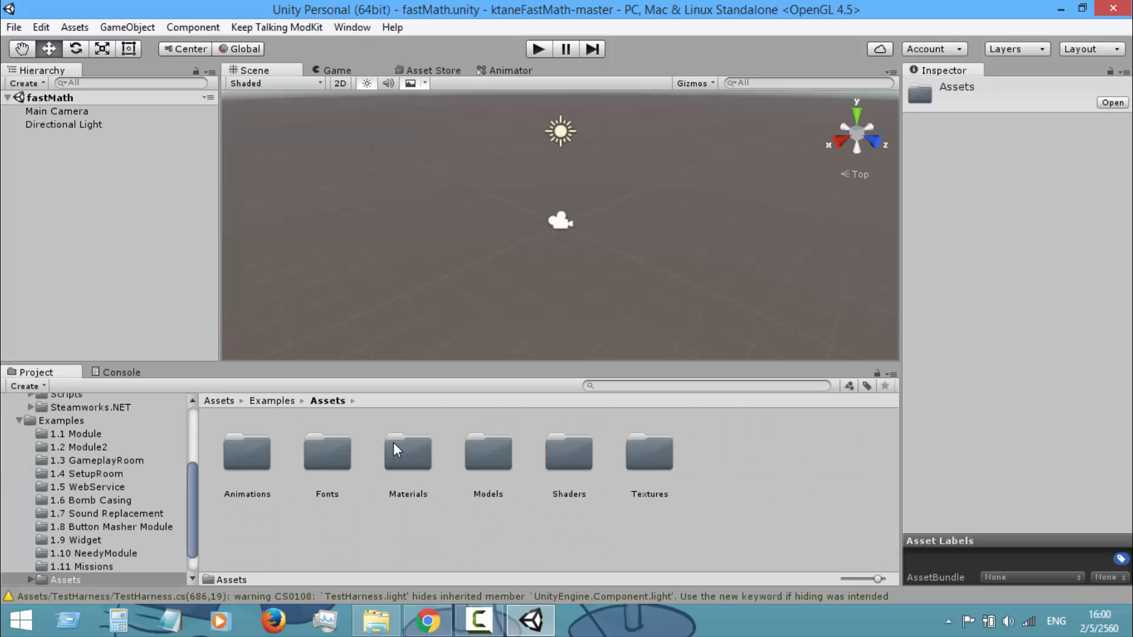
pyautogui.doubleClick(476, 445)
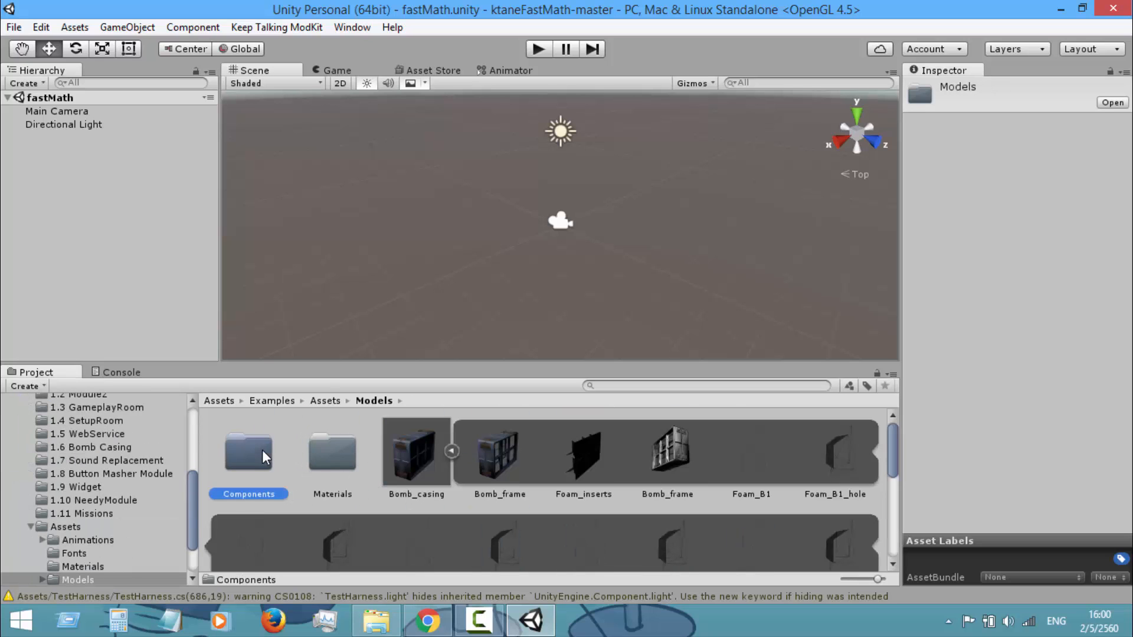
pyautogui.doubleClick(262, 450)
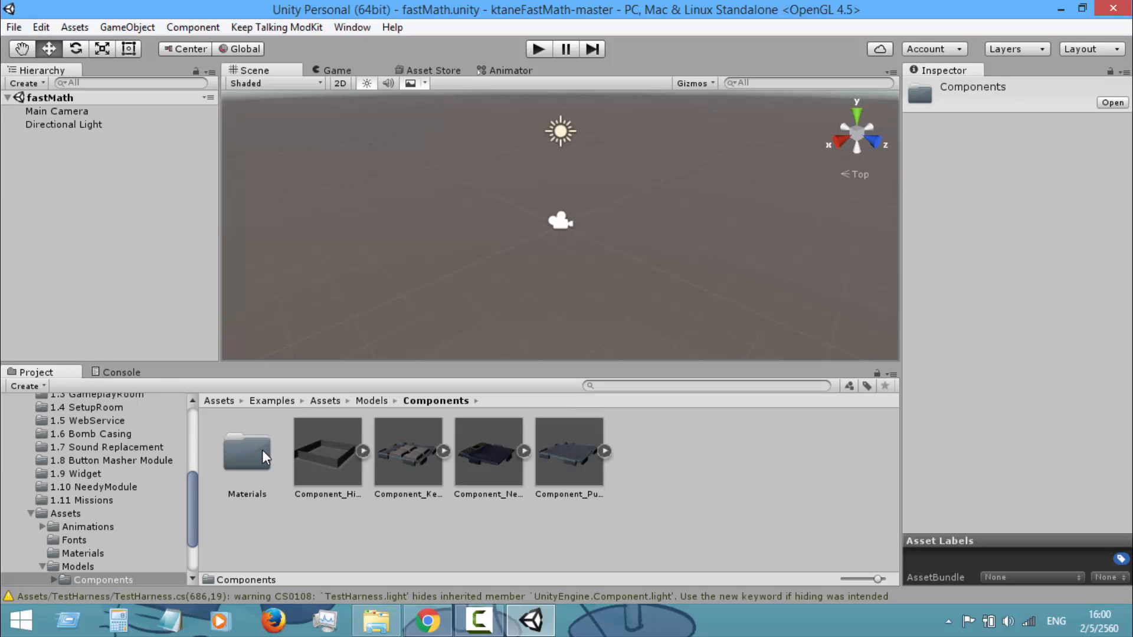
# Add the Component_PuzzleBackground model to the scene hierarchy and frame it in a top-down view
pyautogui.click(492, 472)
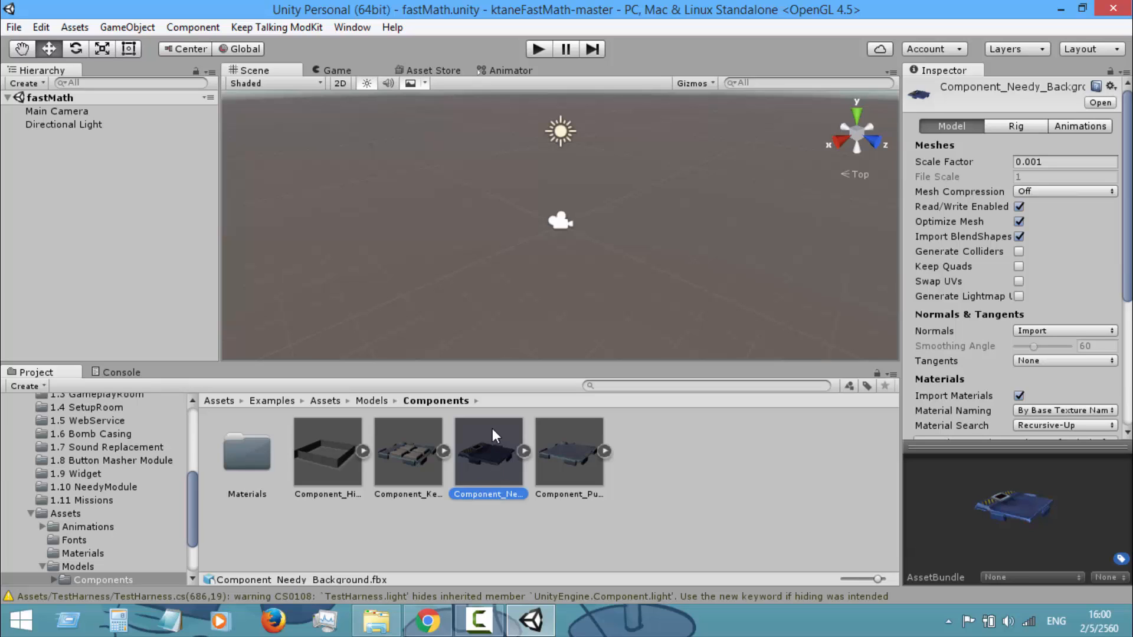
pyautogui.click(584, 431)
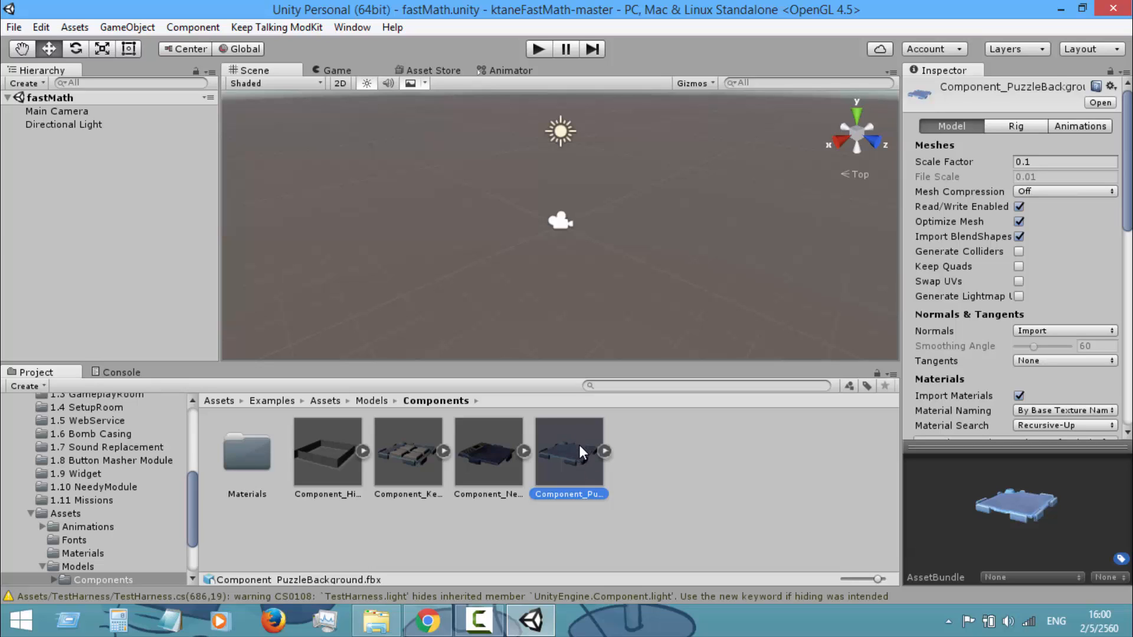
pyautogui.moveTo(278, 268); pyautogui.dragTo(80, 175)
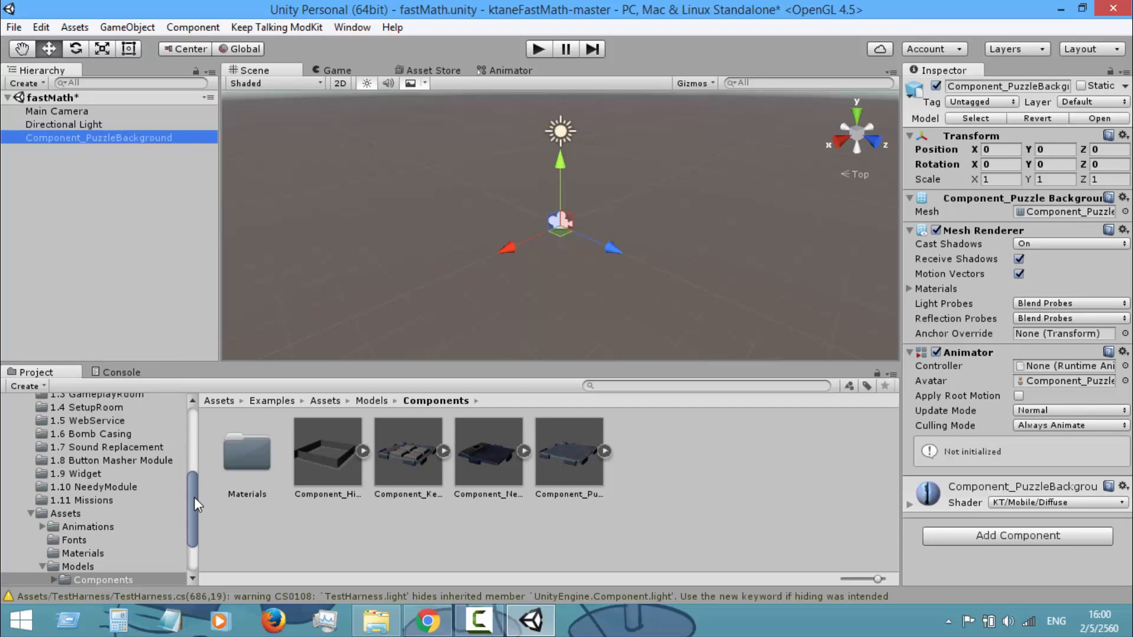
pyautogui.moveTo(194, 494); pyautogui.dragTo(198, 478)
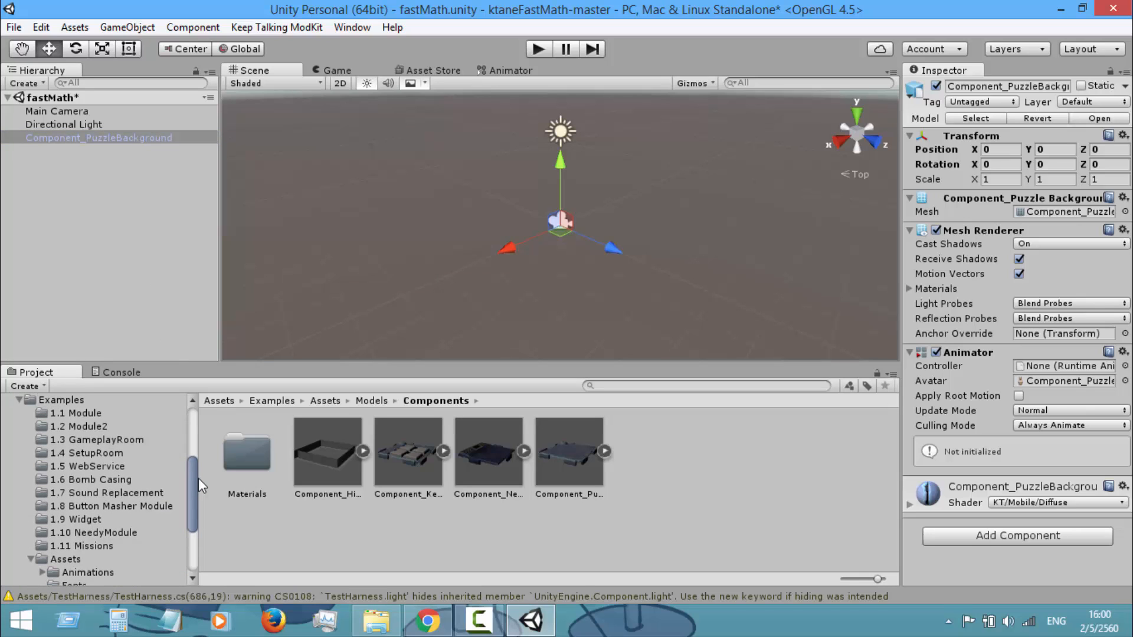
pyautogui.doubleClick(91, 140)
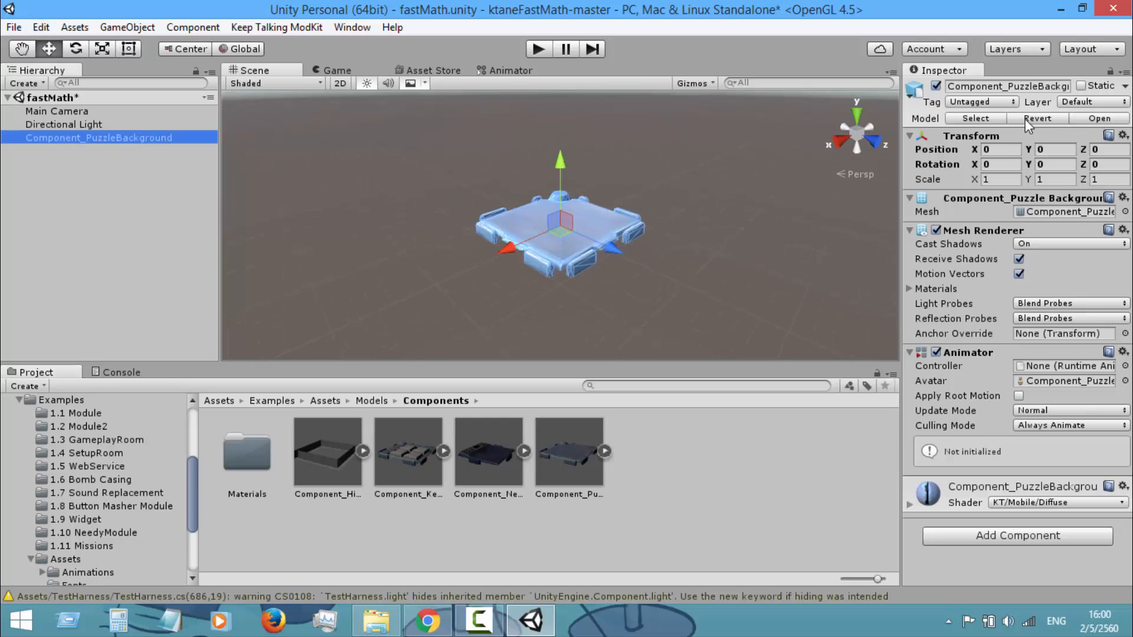
pyautogui.click(859, 118)
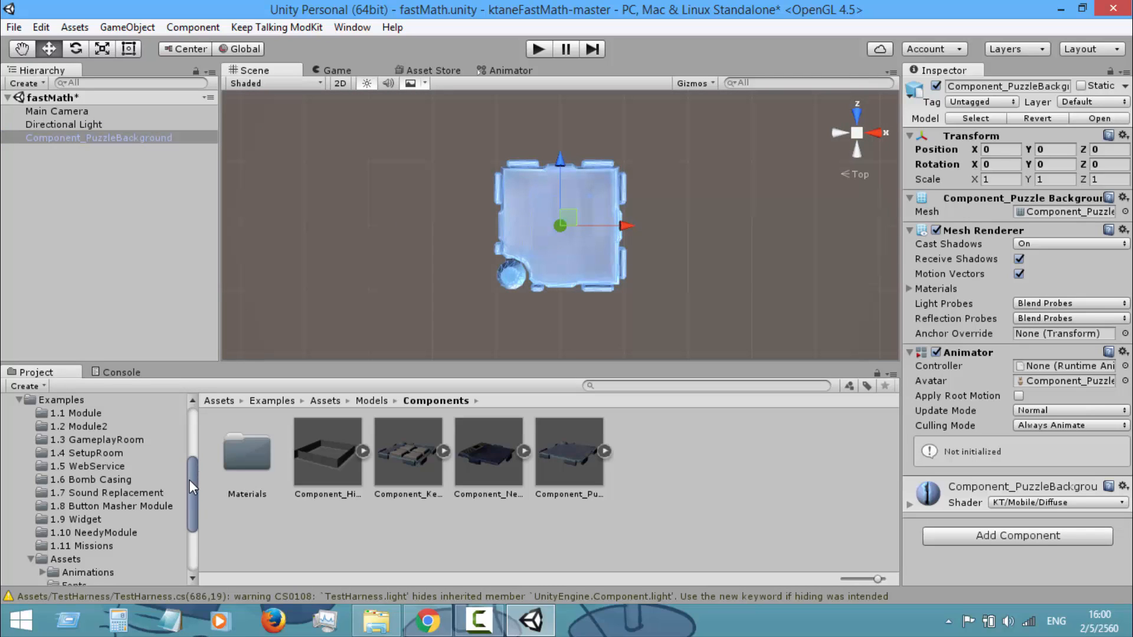
# Add the ButtonMasherModule prefab from the 1.8 Button Masher Module example folder to the scene hierarchy
pyautogui.moveTo(189, 489)
pyautogui.mouseDown()
pyautogui.moveTo(189, 537)
pyautogui.moveTo(207, 417)
pyautogui.moveTo(207, 484)
pyautogui.mouseUp()
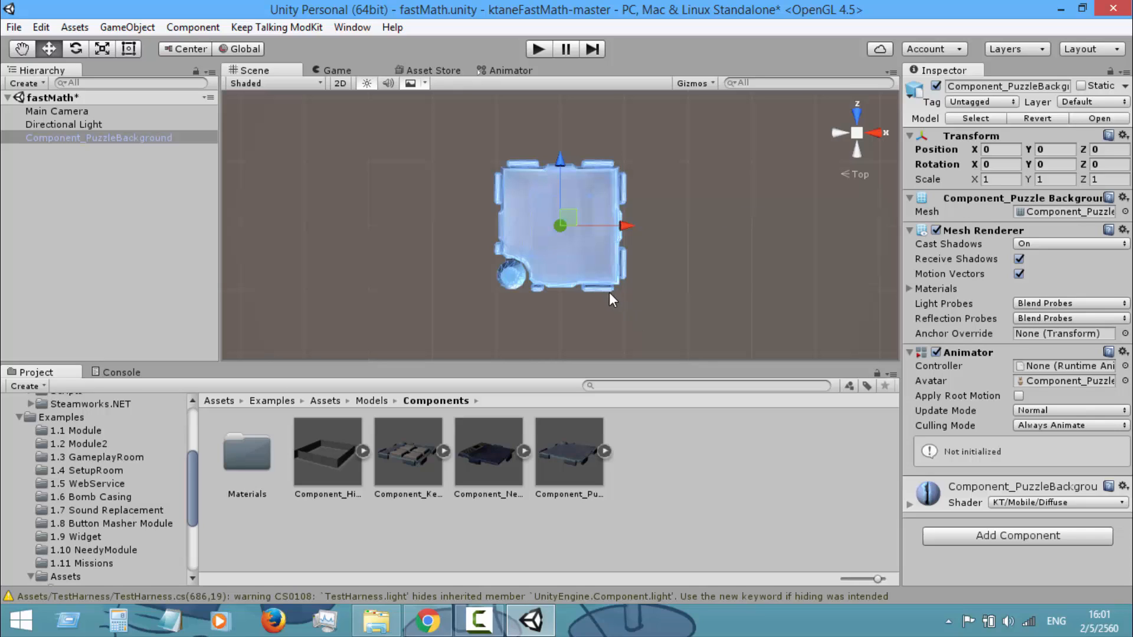
pyautogui.click(165, 527)
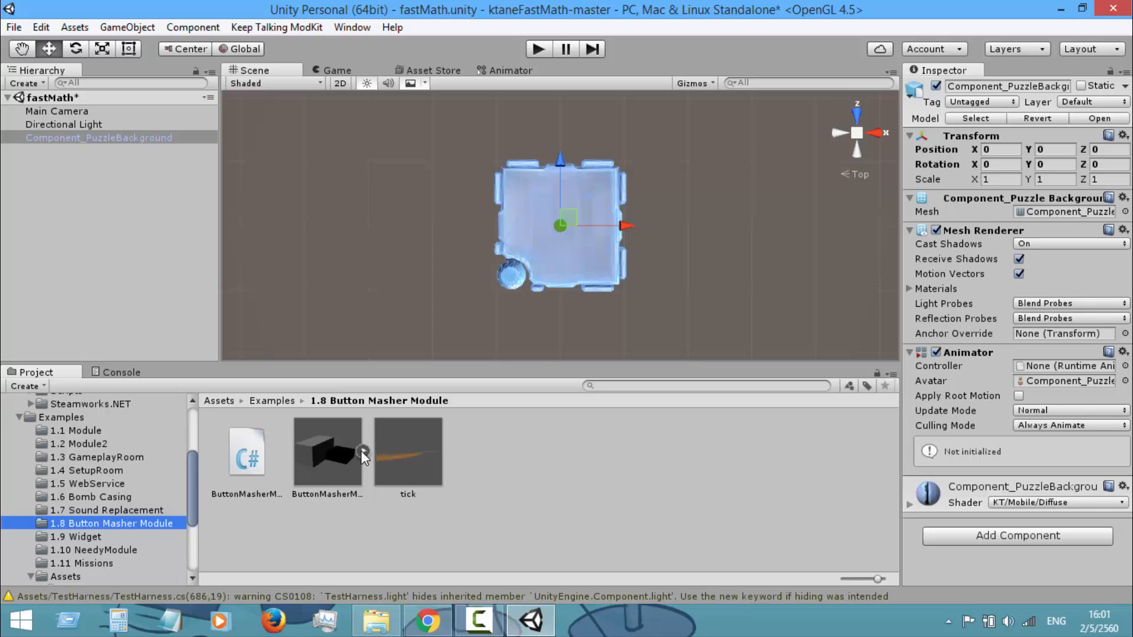
pyautogui.moveTo(338, 456); pyautogui.dragTo(27, 210)
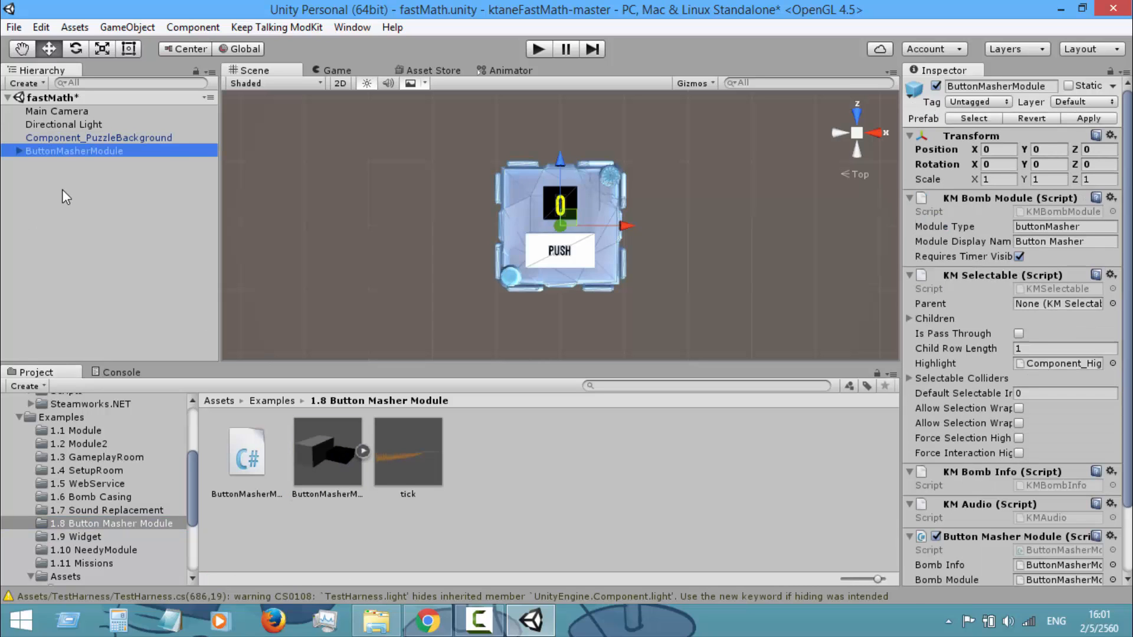
# Move StatusLight and Component_Highlight out of ButtonMasherModule to the scene root, breaking the prefab instance, and delete the rest of the module
pyautogui.click(19, 151)
pyautogui.click(81, 165)
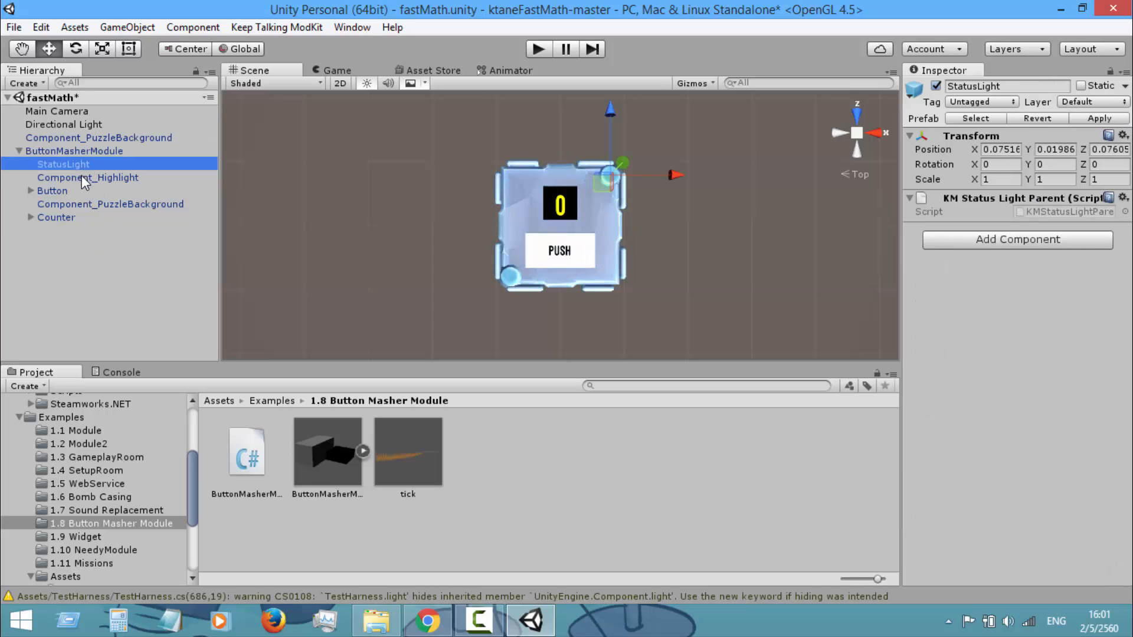
pyautogui.keyDown('ctrl'); pyautogui.click(81, 177); pyautogui.keyUp('ctrl')
pyautogui.moveTo(72, 164); pyautogui.dragTo(79, 142)
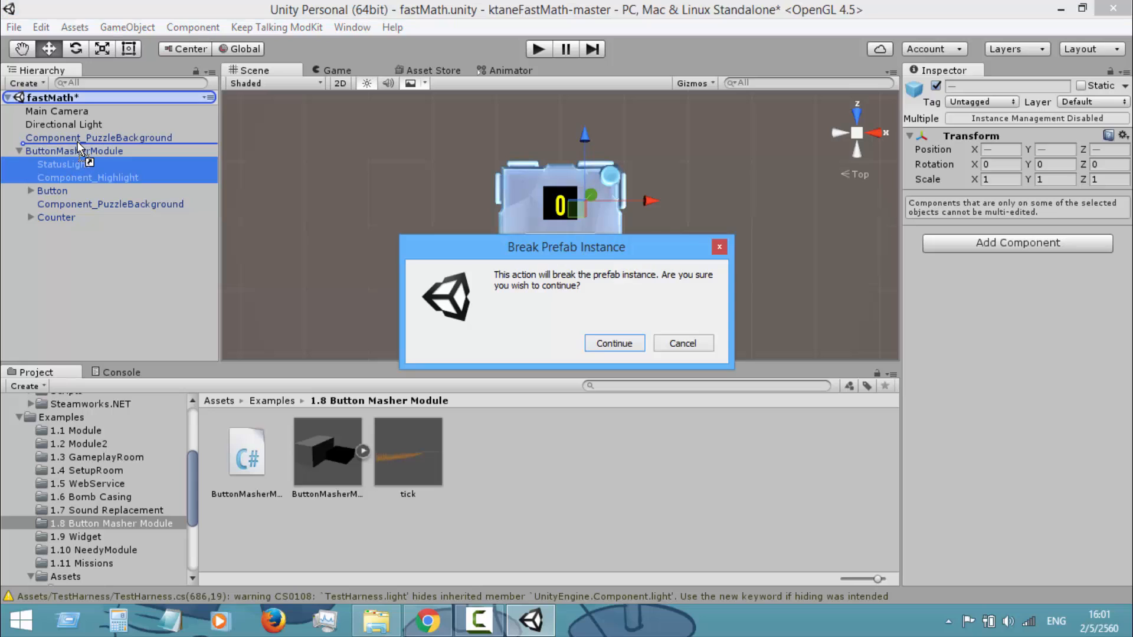
pyautogui.click(620, 345)
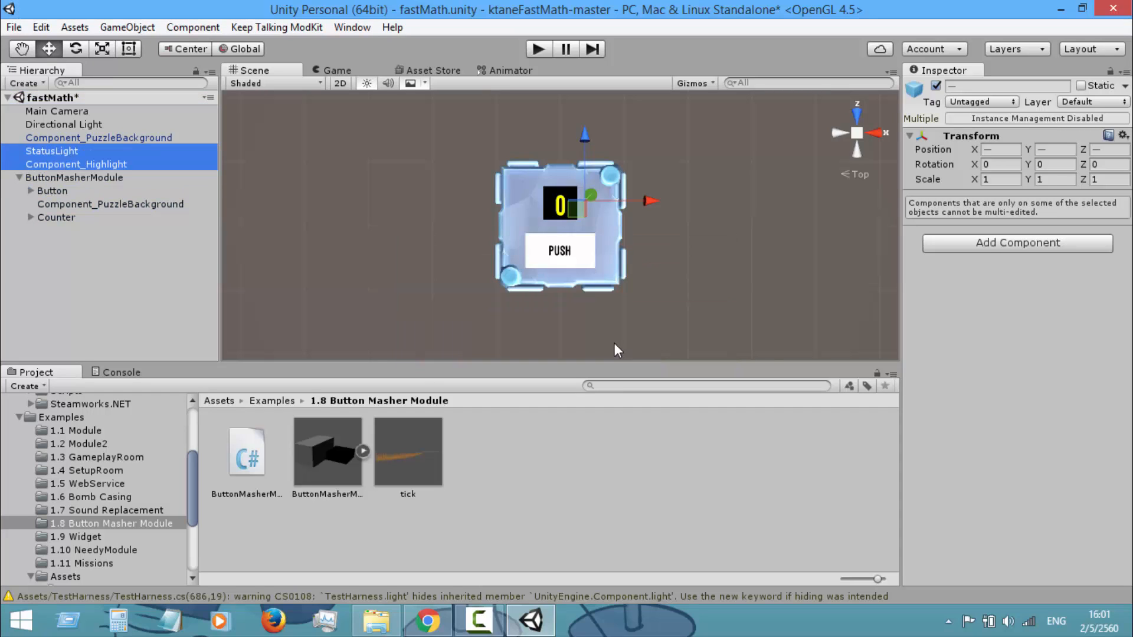
pyautogui.click(45, 177)
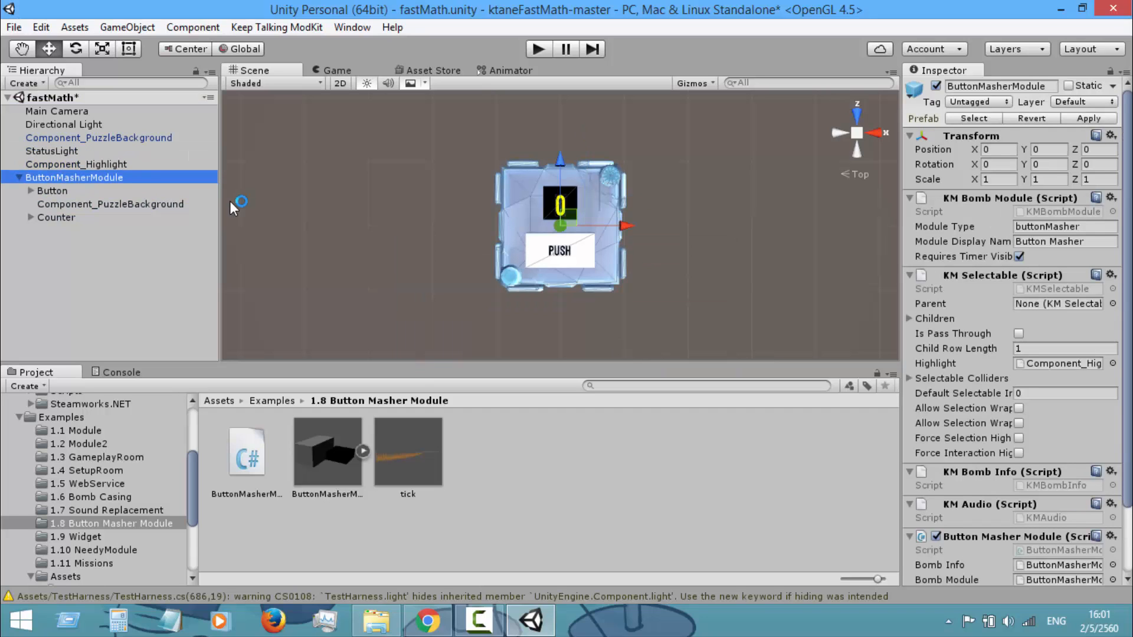
pyautogui.press('Delete')
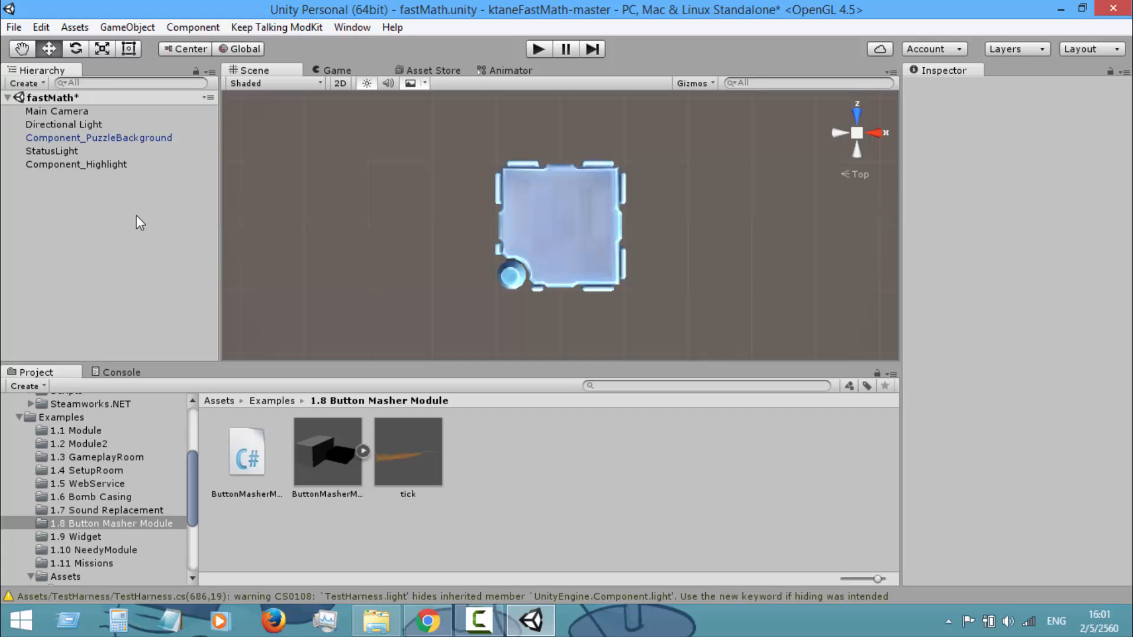
# Review the Component_PuzzleBackground, StatusLight and Component_Highlight objects in the scene one by one
pyautogui.click(56, 137)
pyautogui.click(56, 151)
pyautogui.click(55, 160)
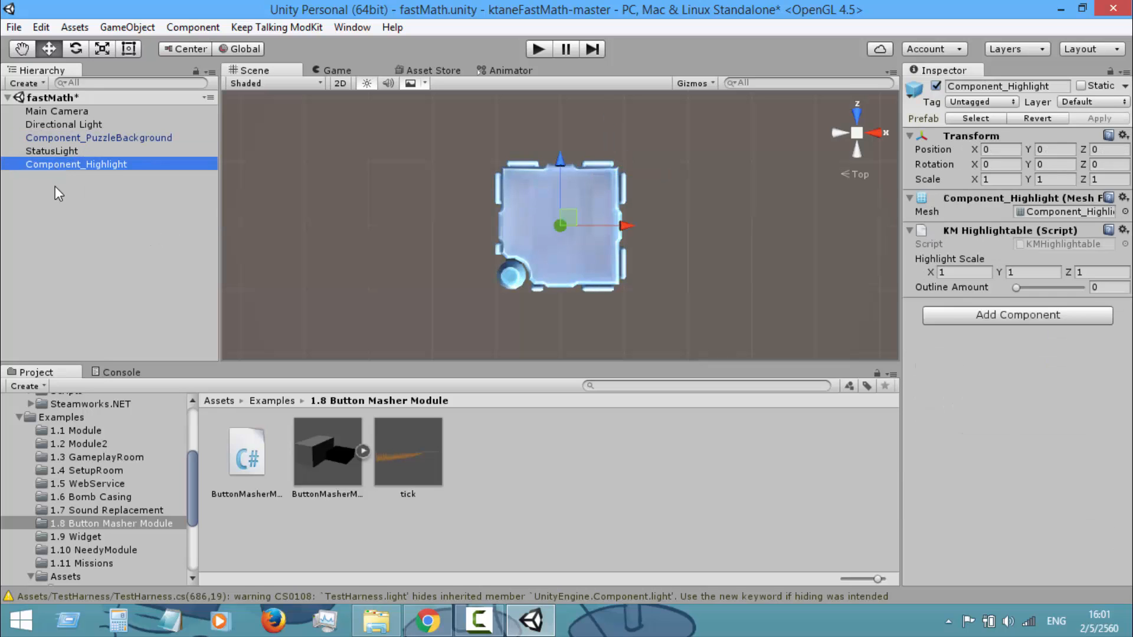
pyautogui.click(55, 180)
pyautogui.click(66, 151)
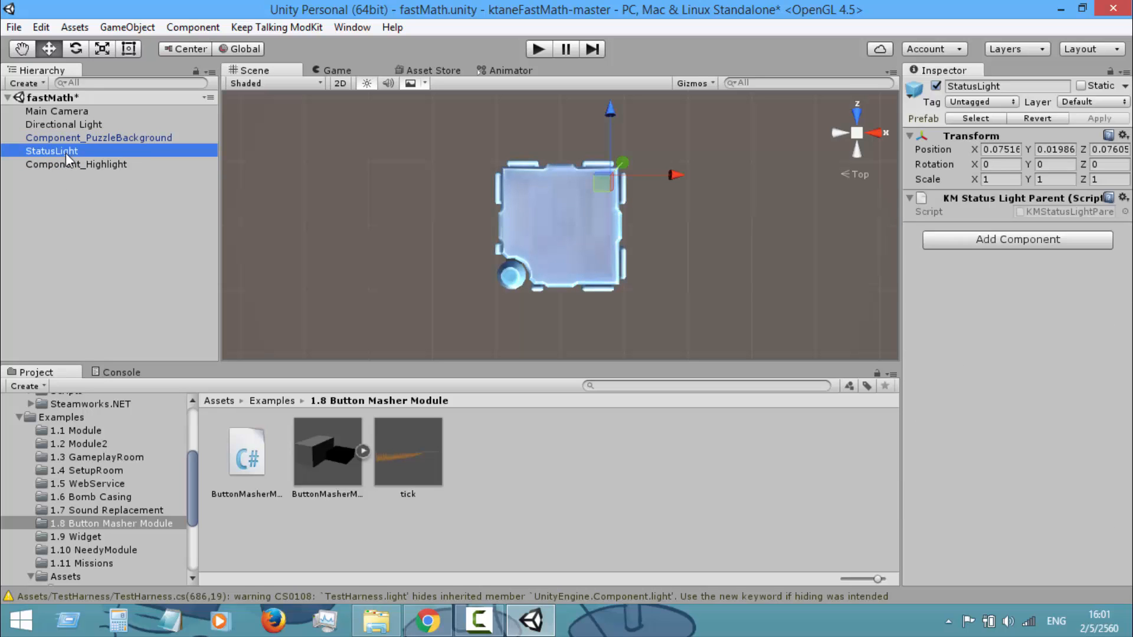
pyautogui.click(74, 138)
pyautogui.click(82, 195)
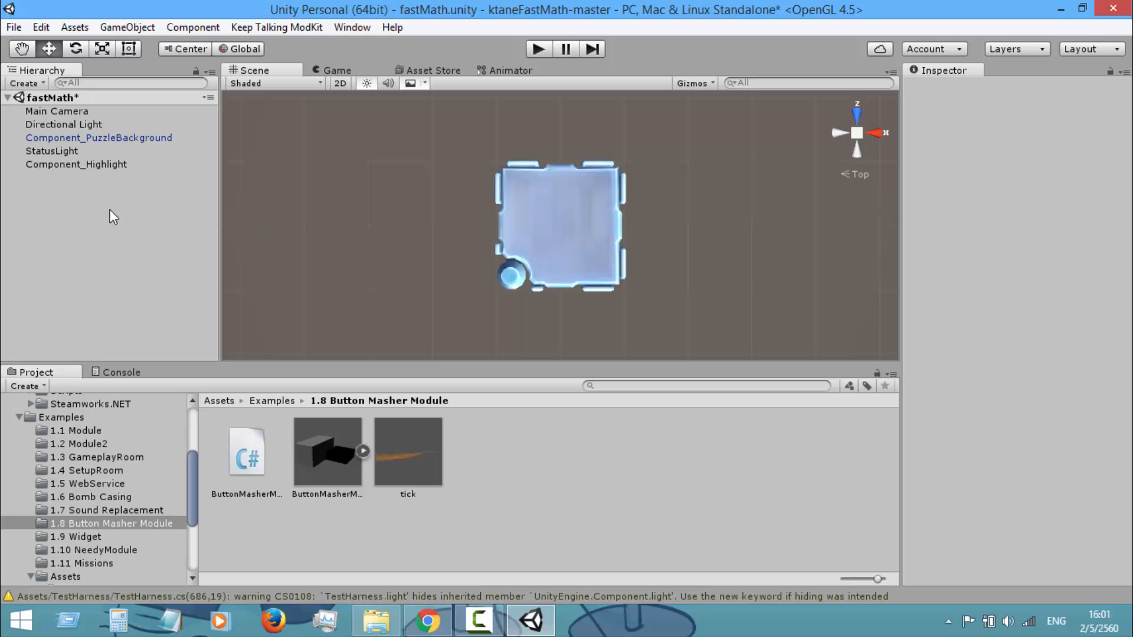
# Return to the project's Assets folder and create an empty game object at the scene root
pyautogui.scroll(5, 137, 464)
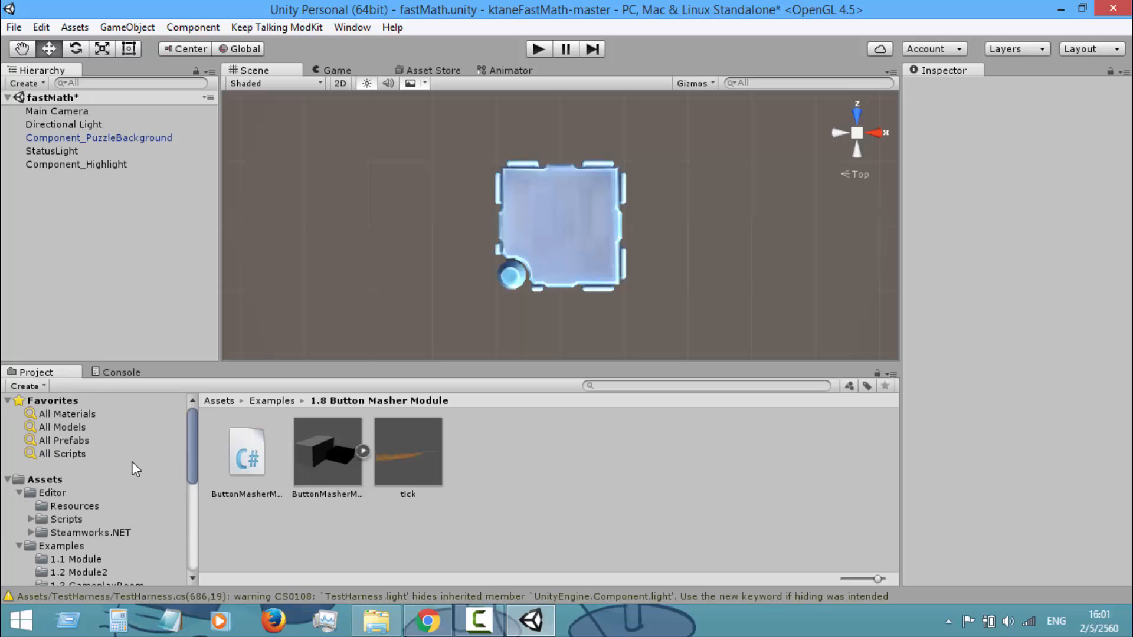
pyautogui.click(43, 480)
pyautogui.rightClick(127, 208)
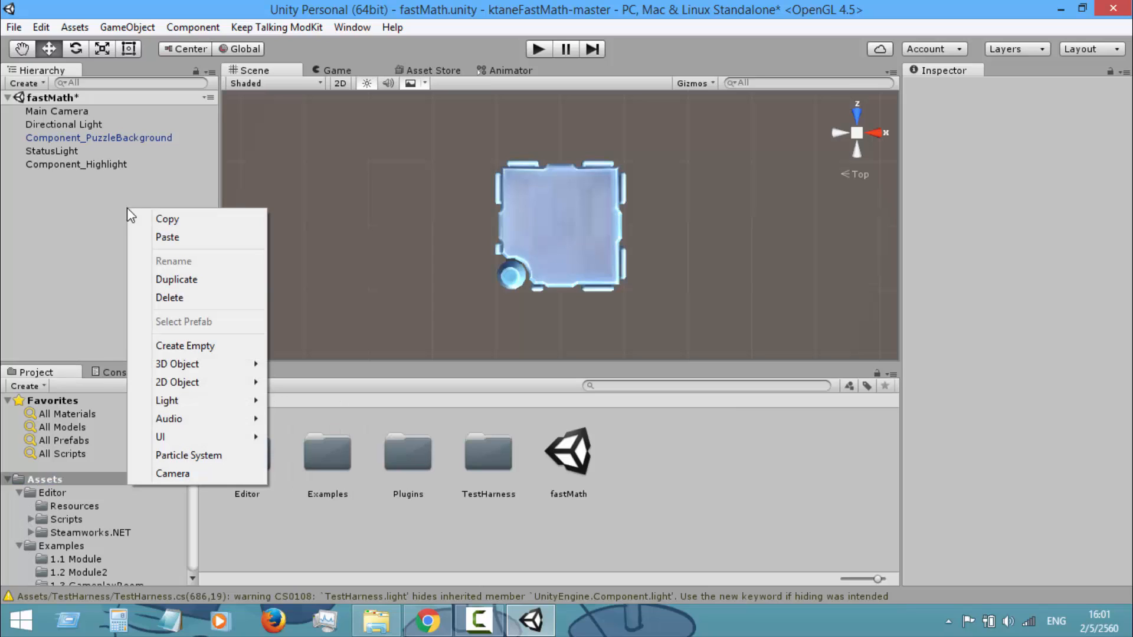
pyautogui.click(118, 215)
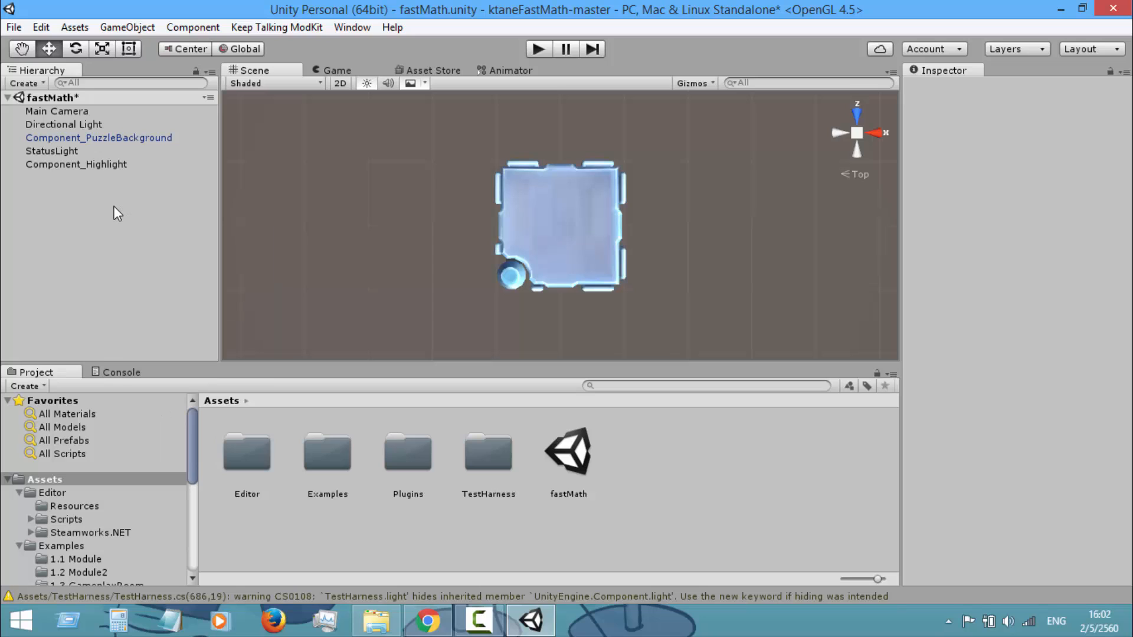
pyautogui.rightClick(114, 206)
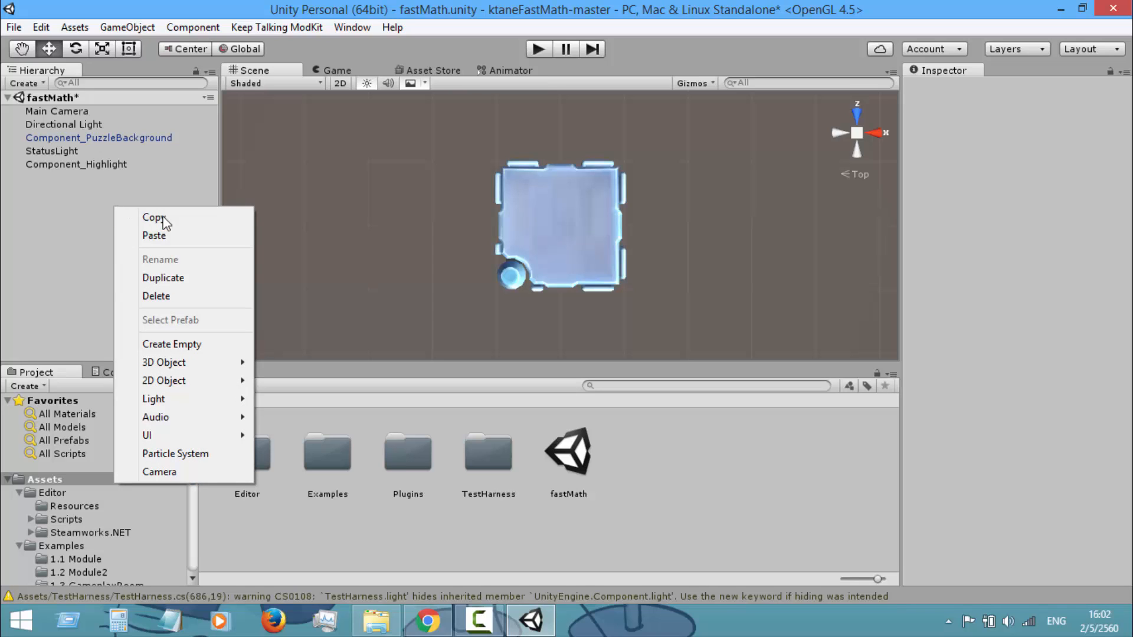
pyautogui.click(172, 344)
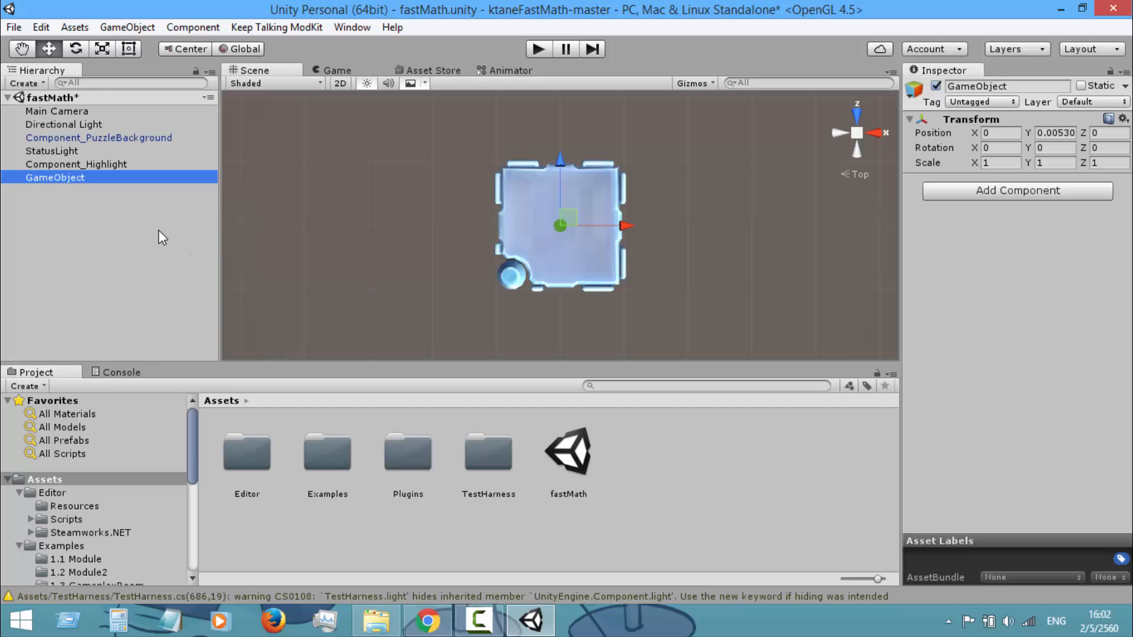
# Rename the new empty game object in the scene to fastMath
pyautogui.click(159, 235)
pyautogui.click(148, 177)
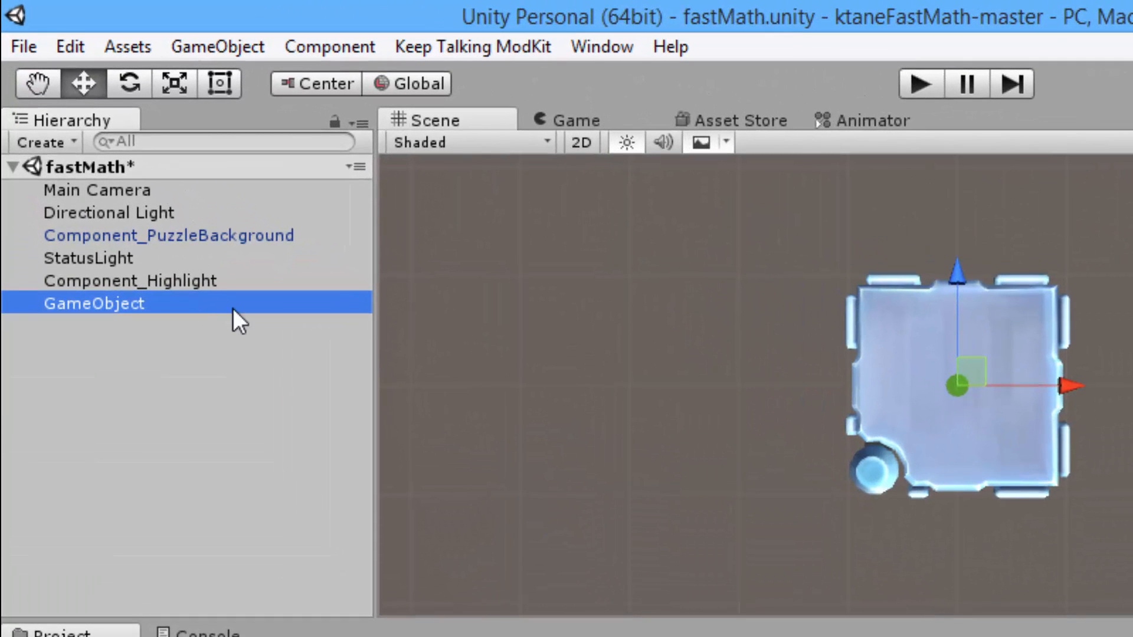
pyautogui.click(233, 308)
pyautogui.write('fsat')
pyautogui.press('BackSpace')
pyautogui.press('BackSpace')
pyautogui.press('BackSpace')
pyautogui.write('astMath')
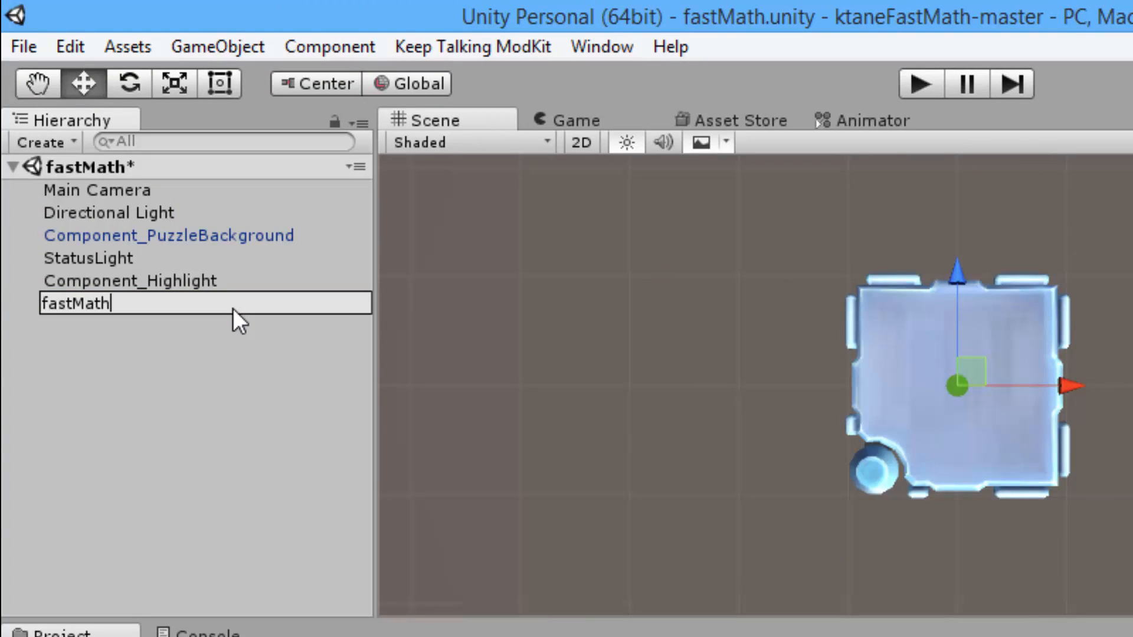
pyautogui.press('Return')
# Make Component_PuzzleBackground, StatusLight and Component_Highlight children of the fastMath object
pyautogui.click(115, 230)
pyautogui.keyDown('shift'); pyautogui.click(115, 256); pyautogui.keyUp('shift')
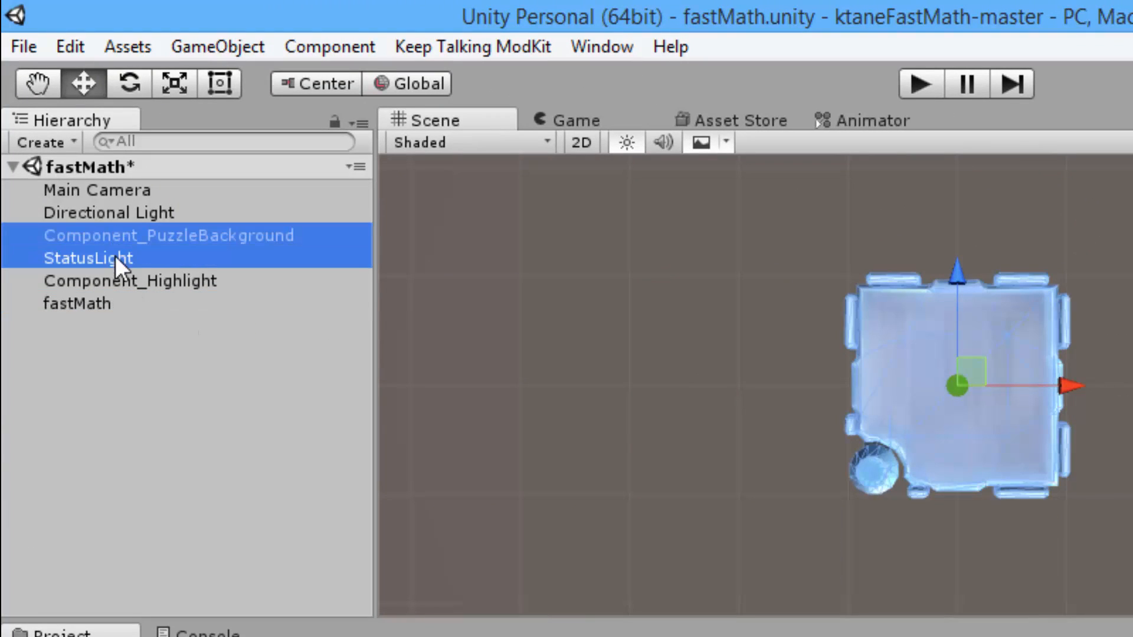
pyautogui.keyDown('shift'); pyautogui.click(112, 280); pyautogui.keyUp('shift')
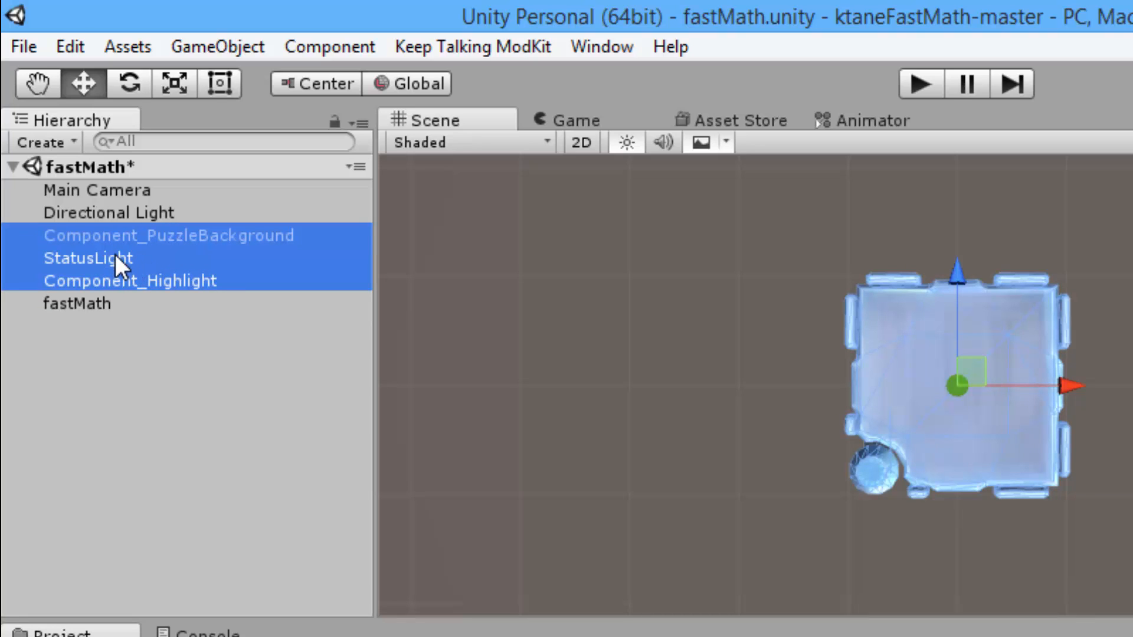
pyautogui.moveTo(99, 260); pyautogui.dragTo(99, 303)
pyautogui.click(132, 401)
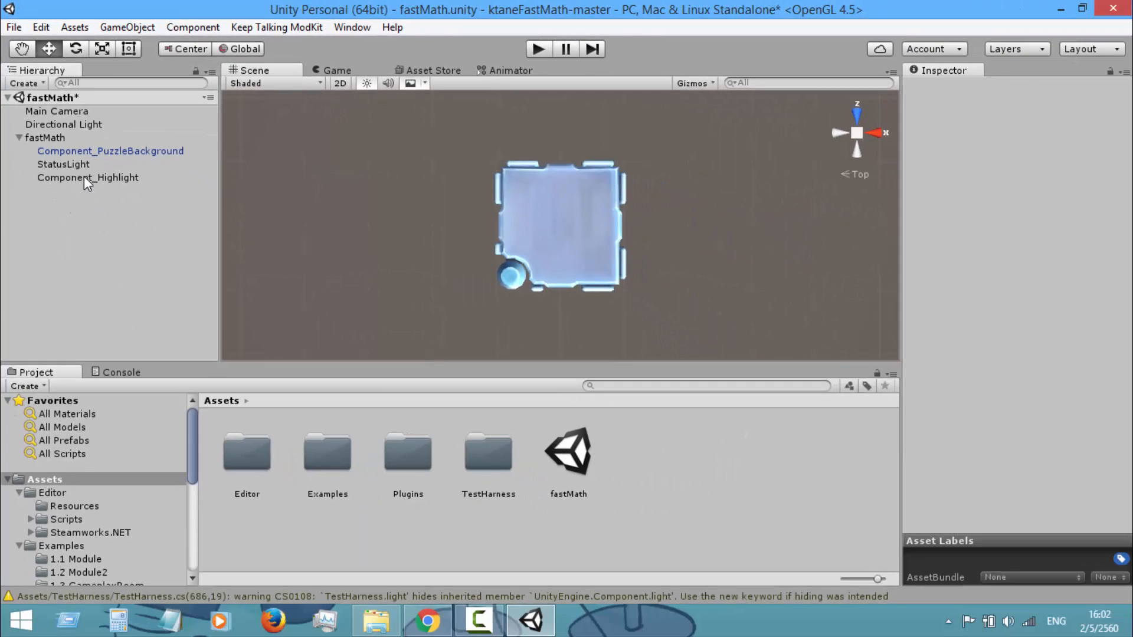
# Create a prefab from the fastMath object in the Assets folder and save the scene
pyautogui.moveTo(50, 136); pyautogui.dragTo(672, 483)
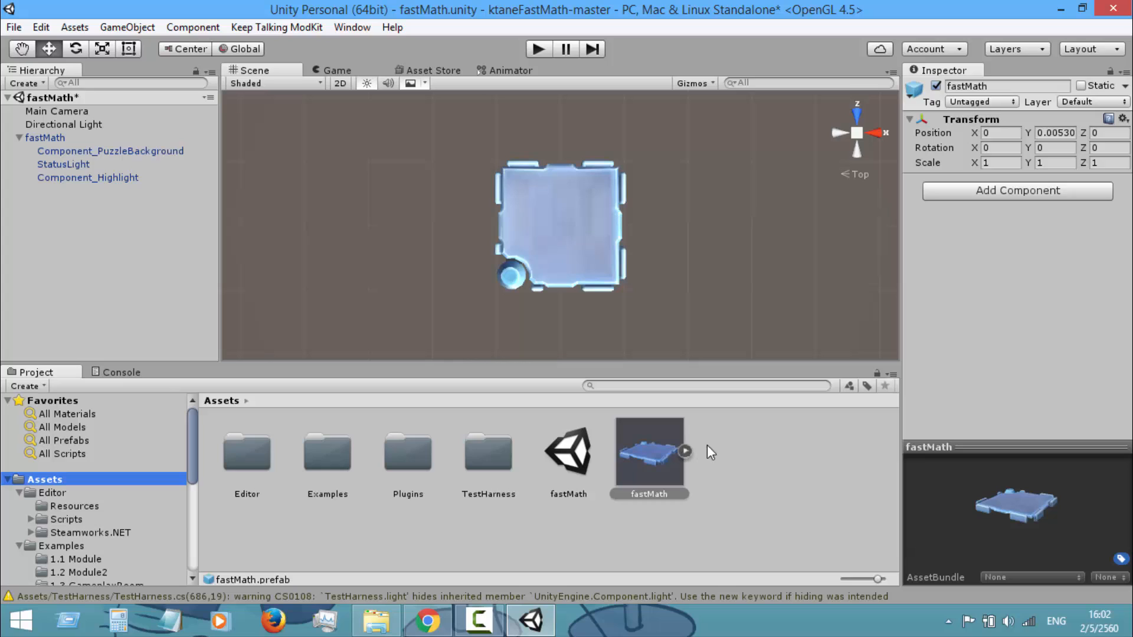
pyautogui.hotkey('ctrl', 's')
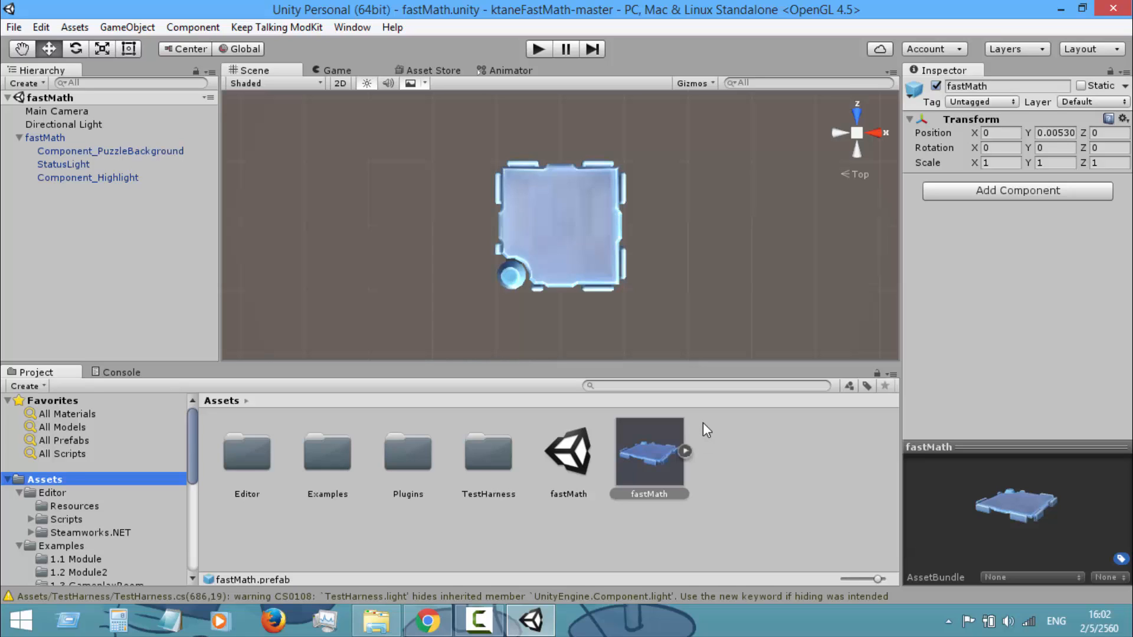
# Assign the fastMath prefab to the mod.bundle asset bundle
pyautogui.click(651, 455)
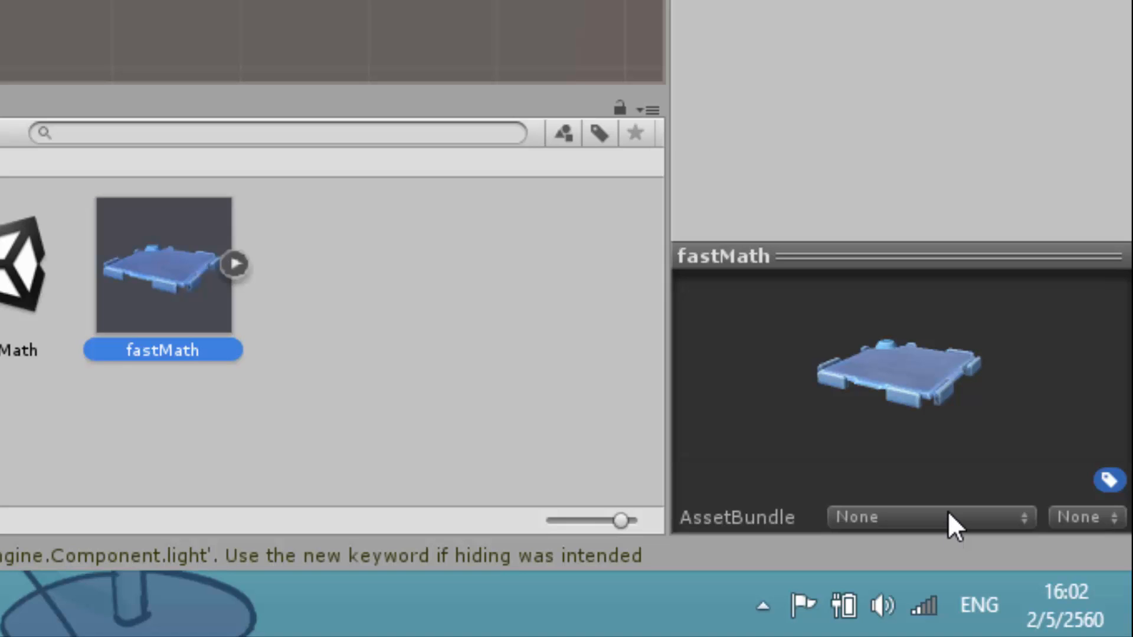
pyautogui.click(947, 514)
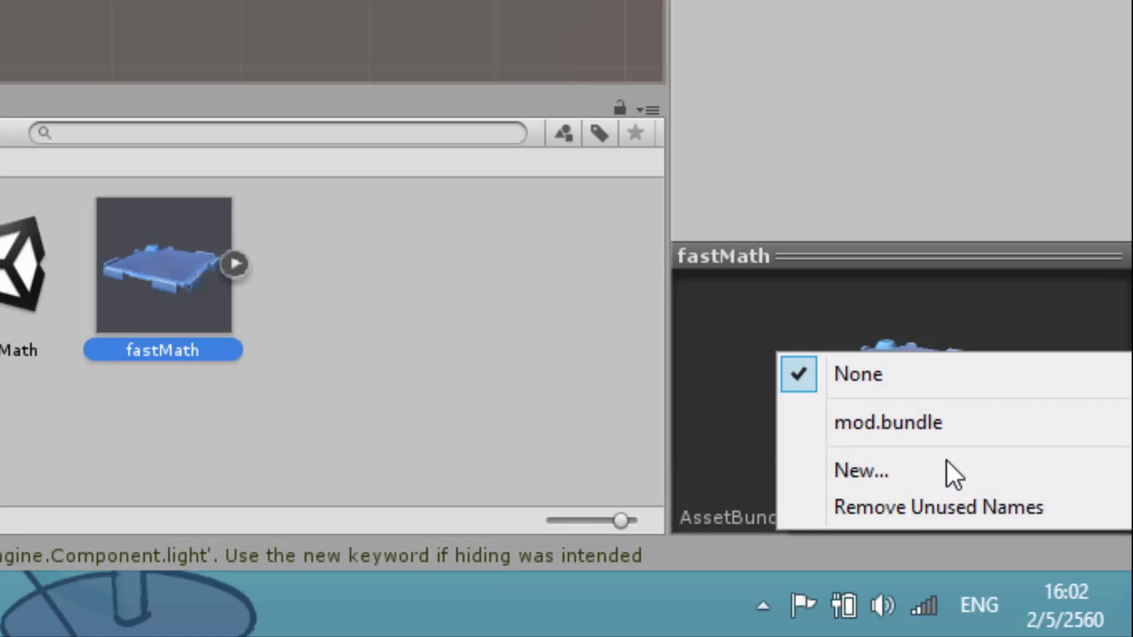
pyautogui.click(960, 413)
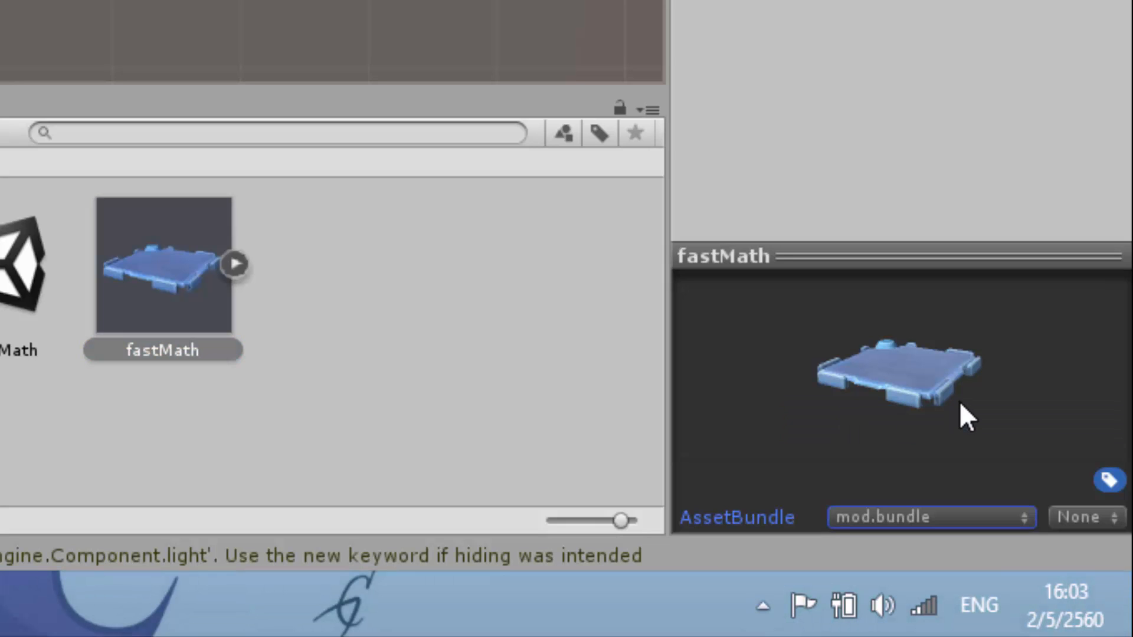
# Filter the project's assets by mod.bundle and set the asset bundle of all of them to None
pyautogui.click(950, 518)
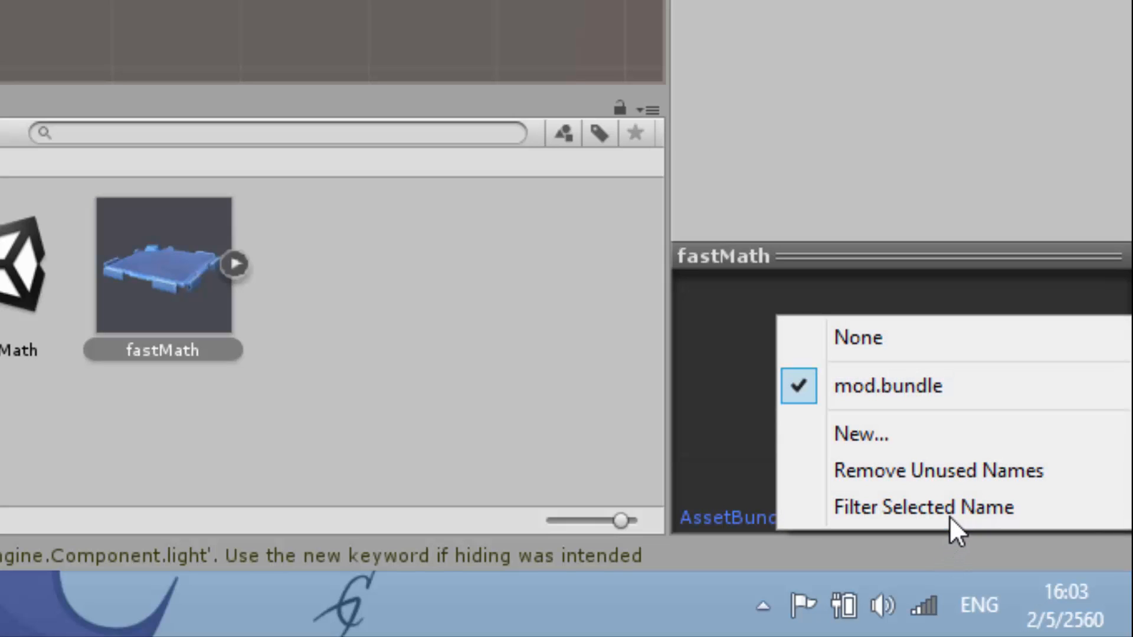
pyautogui.click(977, 505)
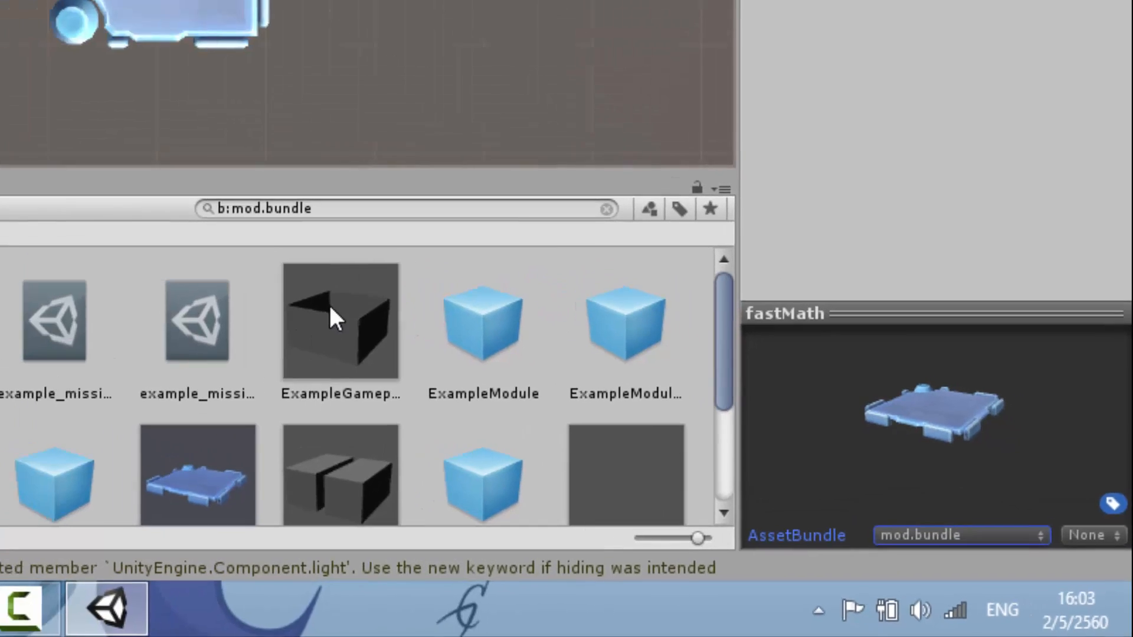
pyautogui.click(330, 313)
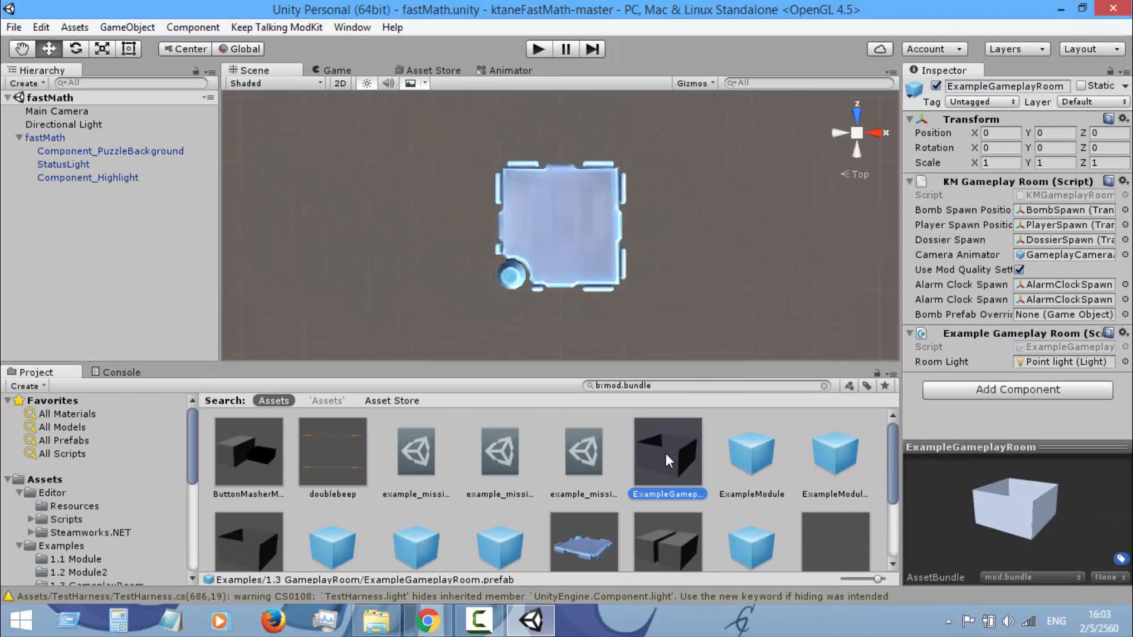
pyautogui.hotkey('ctrl', 'a')
pyautogui.click(1002, 579)
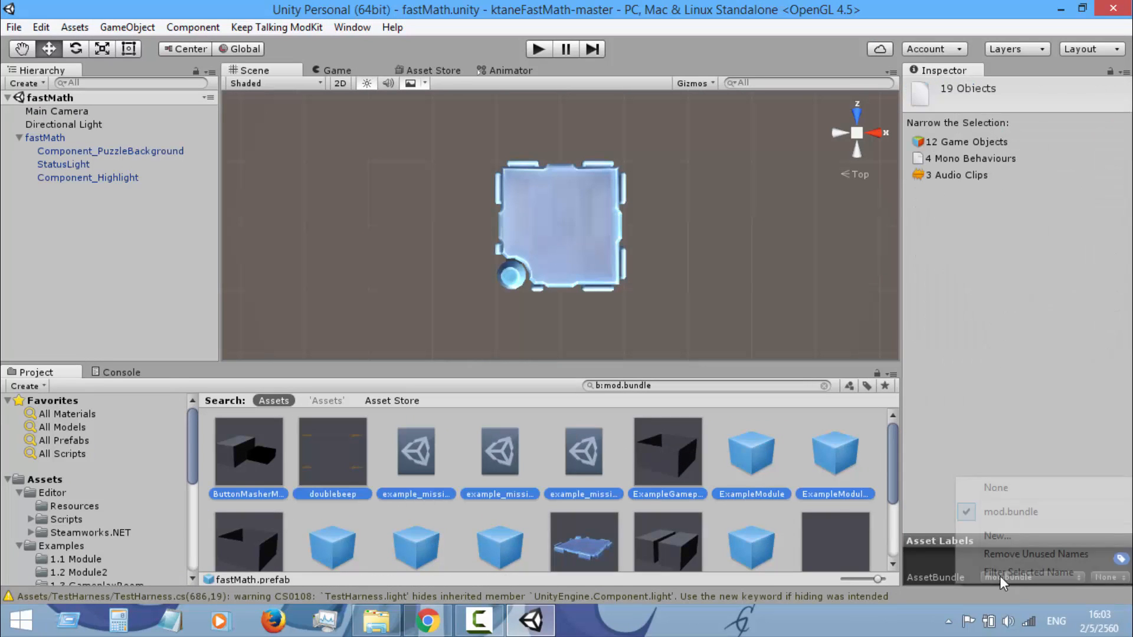
pyautogui.click(1037, 490)
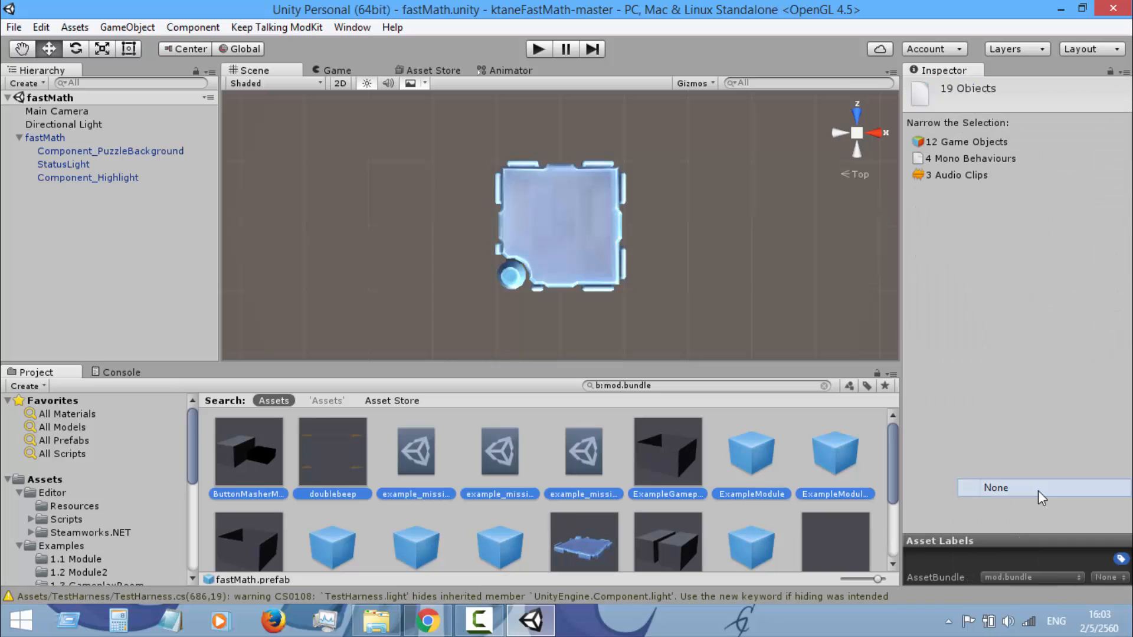
# Assign only the fastMath prefab in the Assets folder to mod.bundle and filter the project's assets by that bundle
pyautogui.click(38, 479)
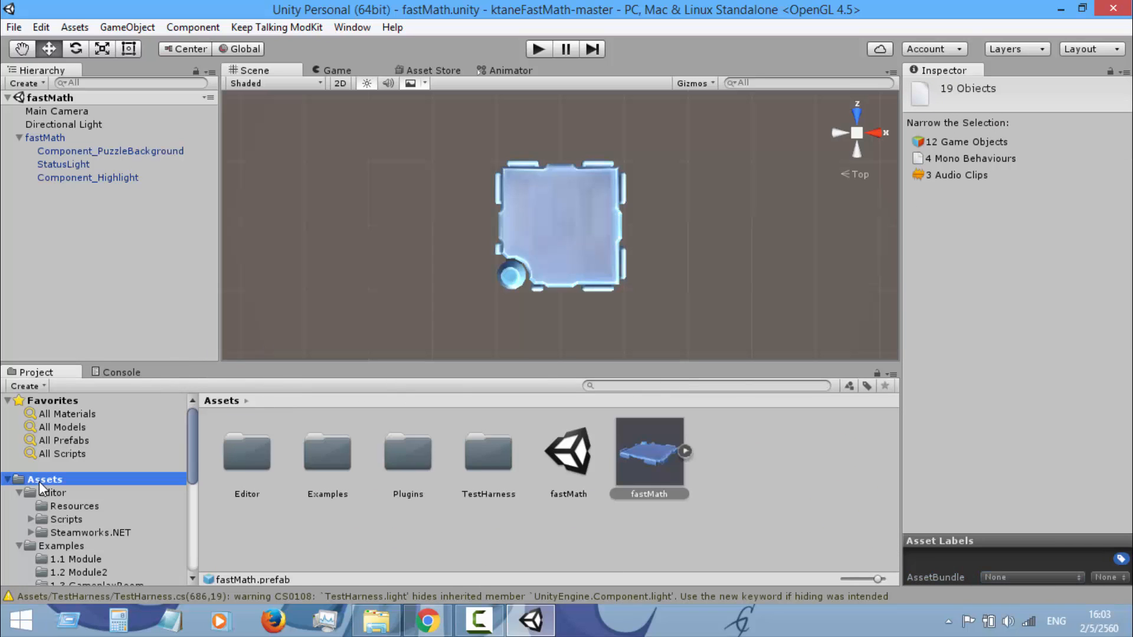
pyautogui.click(997, 576)
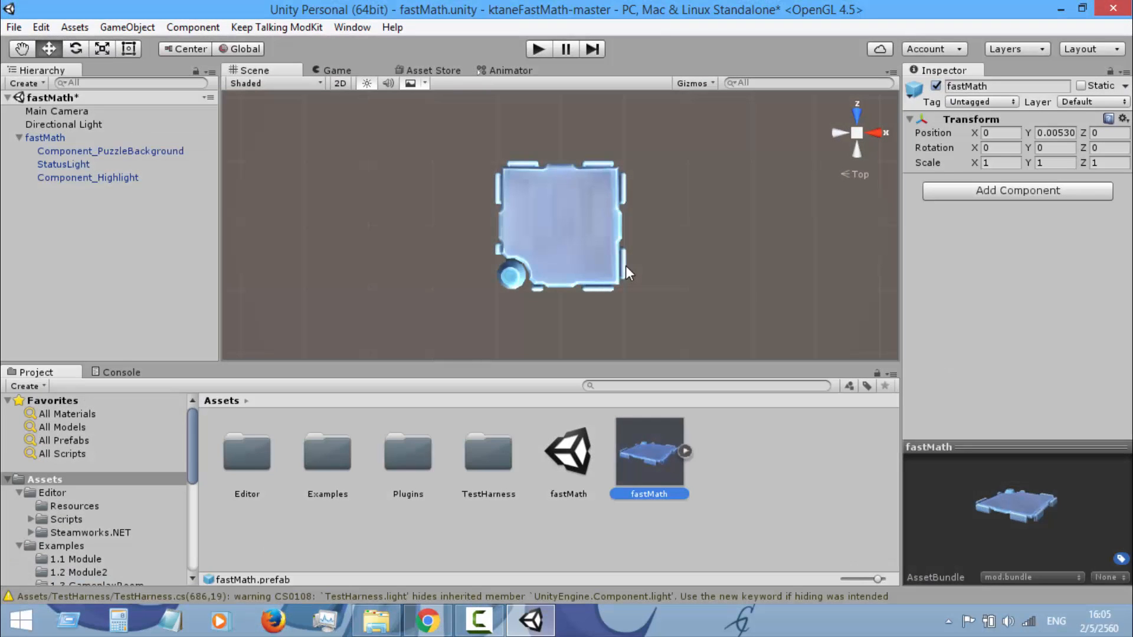
pyautogui.click(987, 575)
pyautogui.click(991, 574)
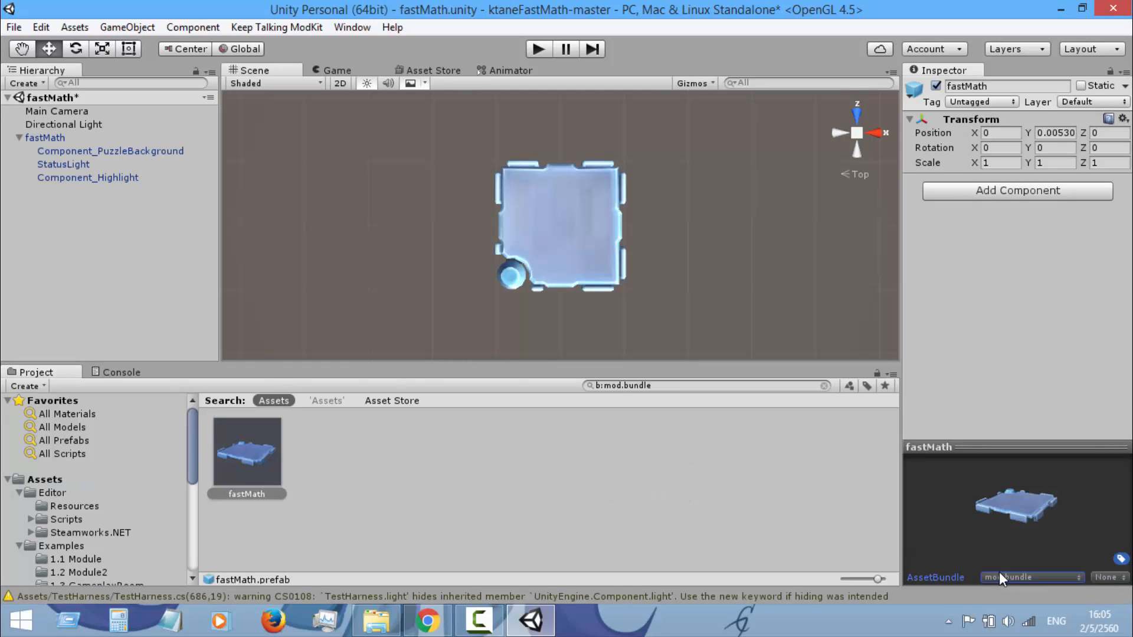
# Check the asset bundle setting of the fastMath prefab in the filtered list and return to the Assets folder
pyautogui.click(615, 466)
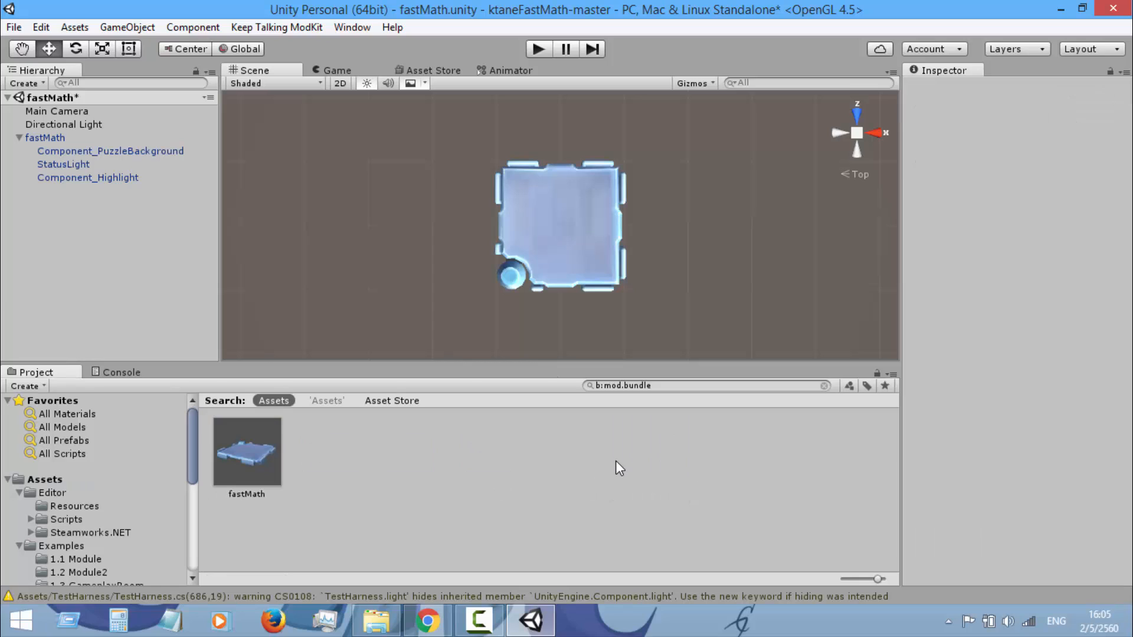
pyautogui.click(260, 456)
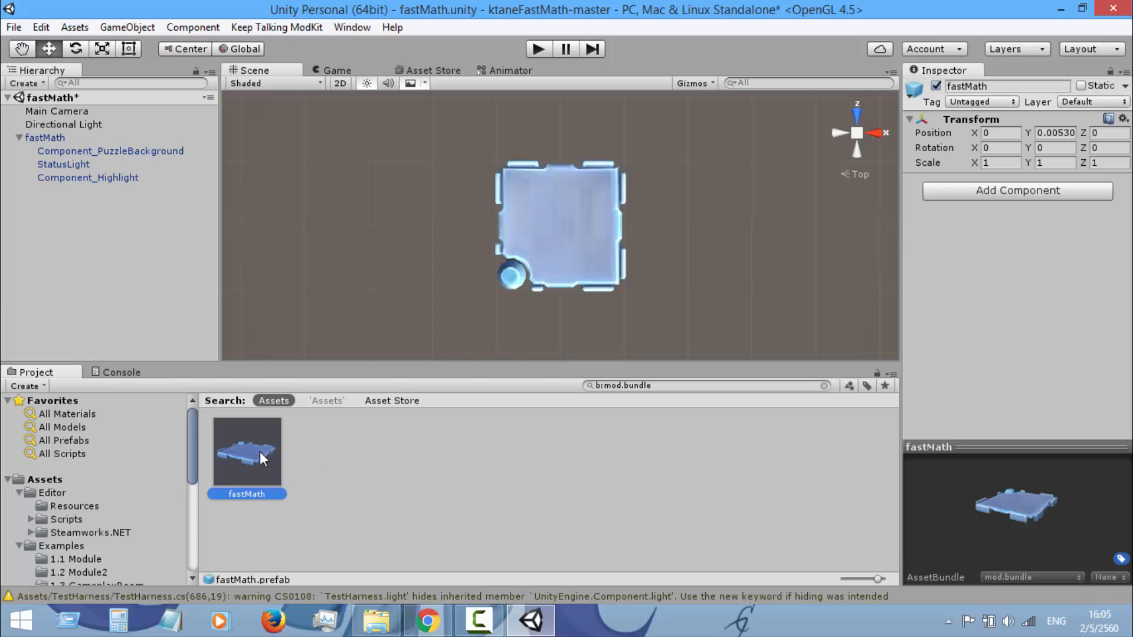
pyautogui.click(1015, 578)
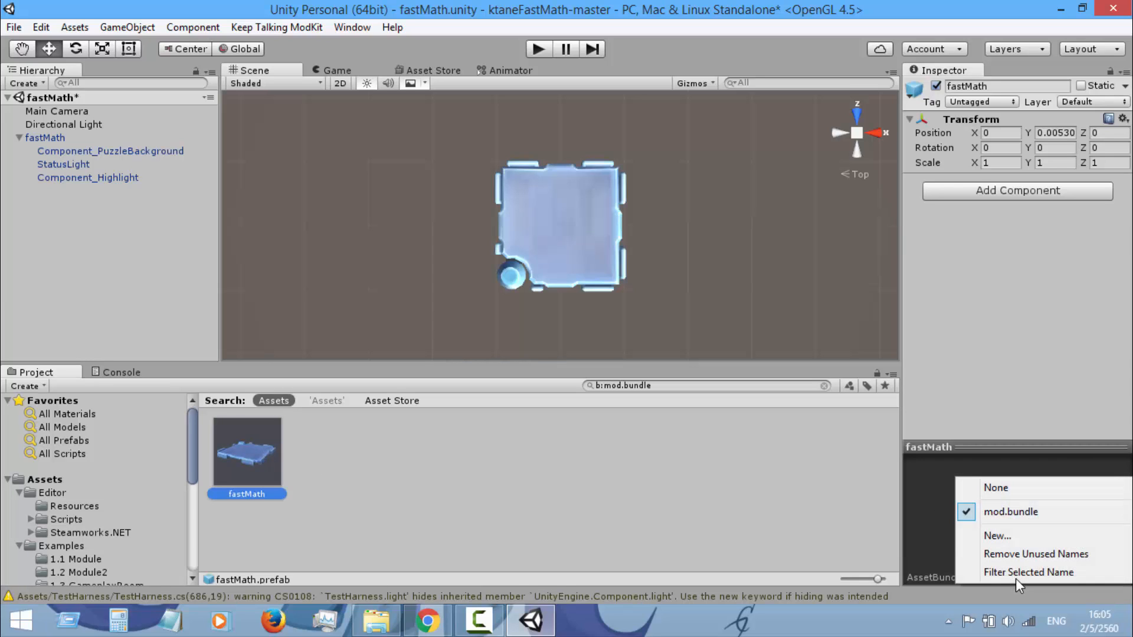
pyautogui.click(1024, 515)
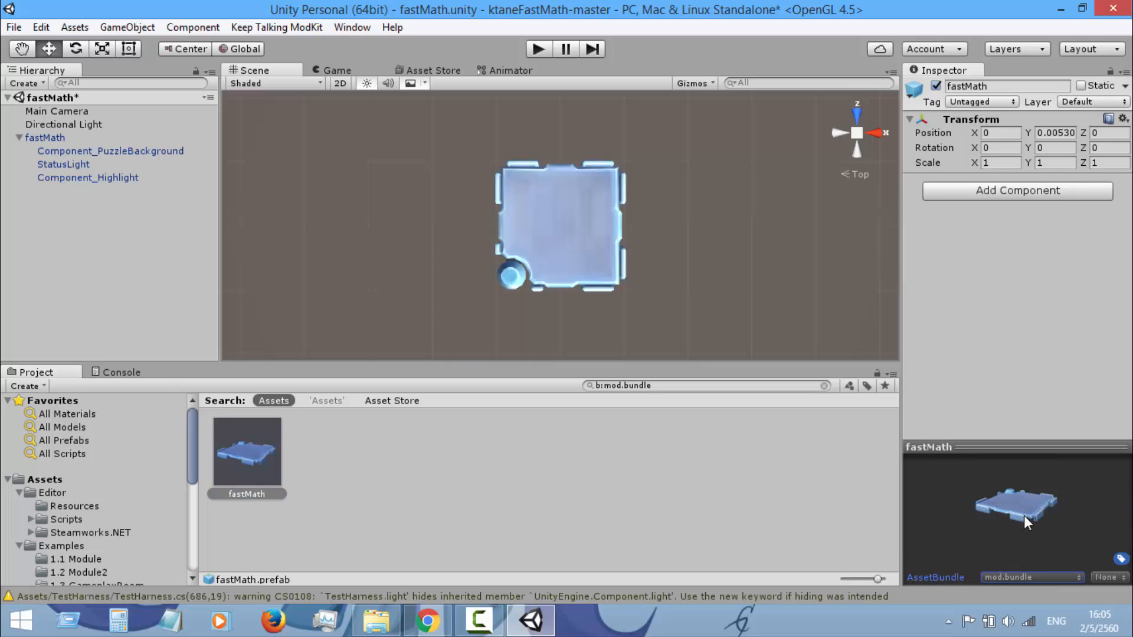
pyautogui.click(1024, 579)
pyautogui.click(1024, 516)
pyautogui.click(48, 481)
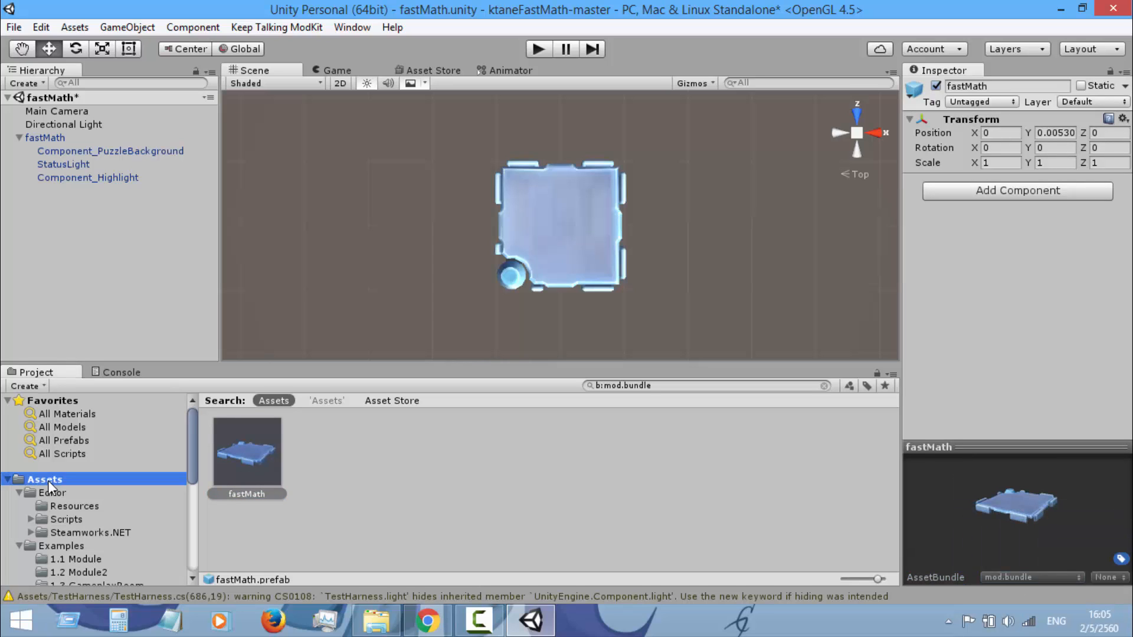
pyautogui.click(810, 447)
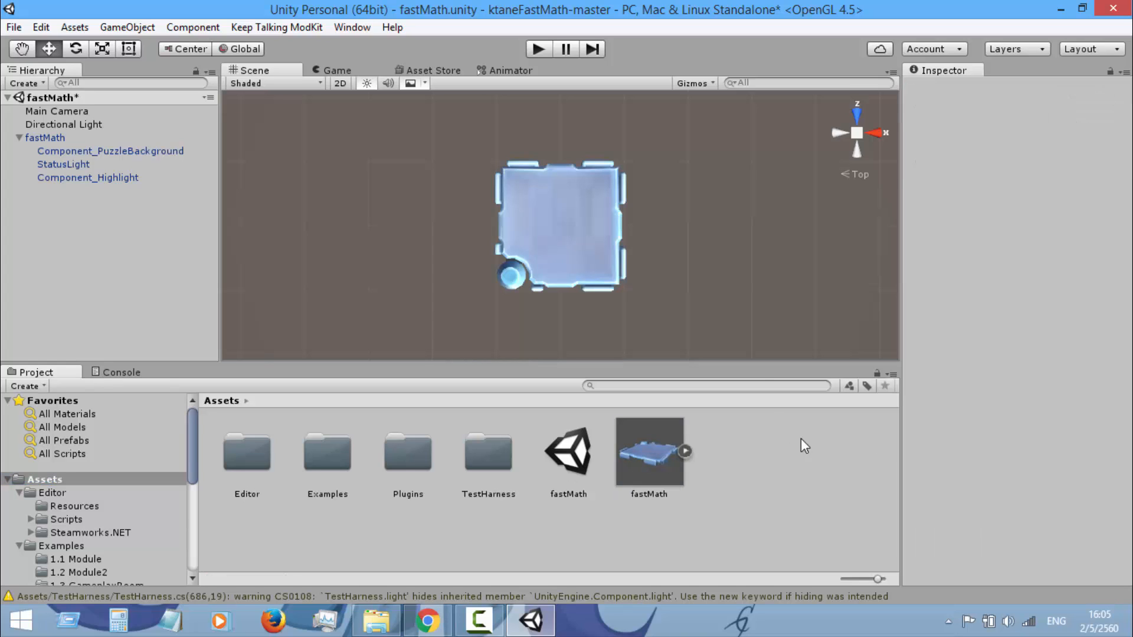
# Set the Y rotation of Component_PuzzleBackground inside fastMath to 180
pyautogui.click(176, 152)
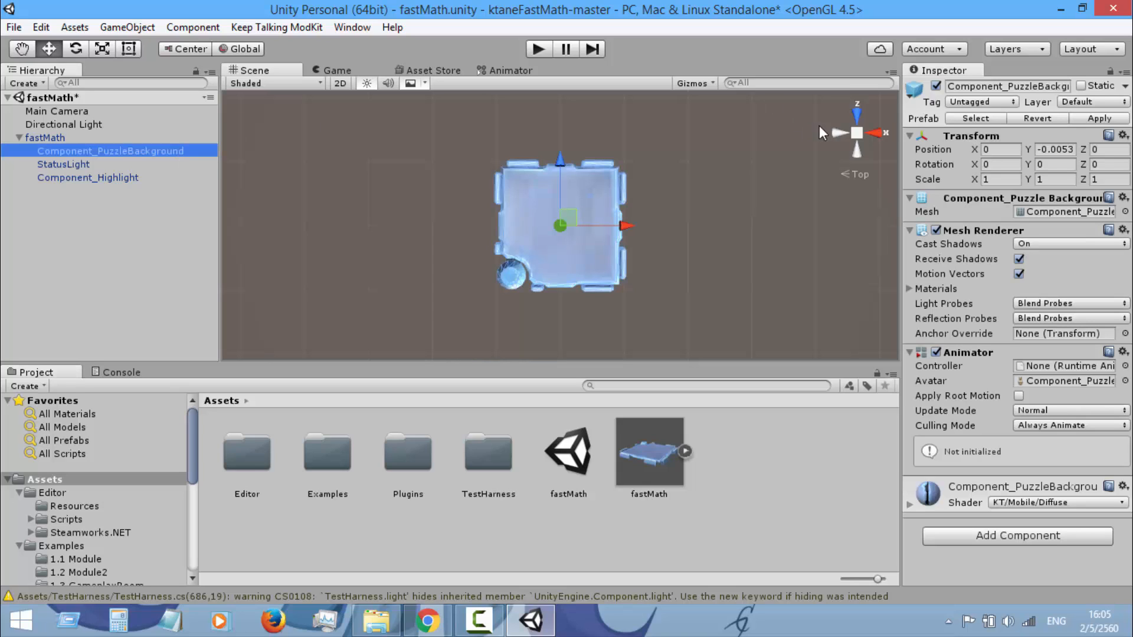
pyautogui.click(1065, 164)
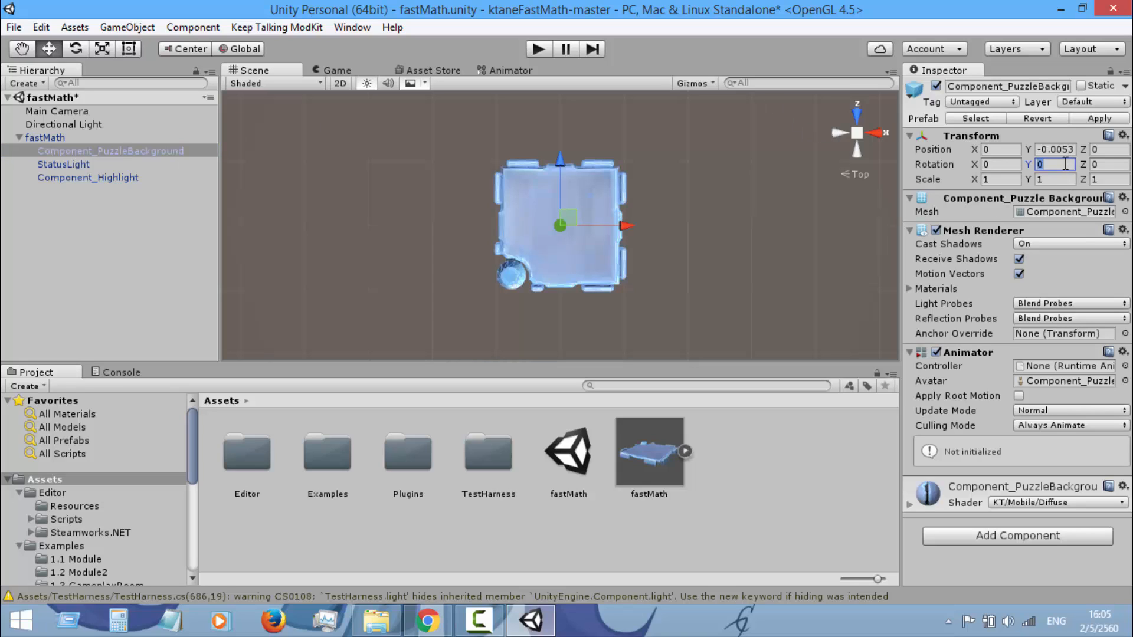
pyautogui.write('180')
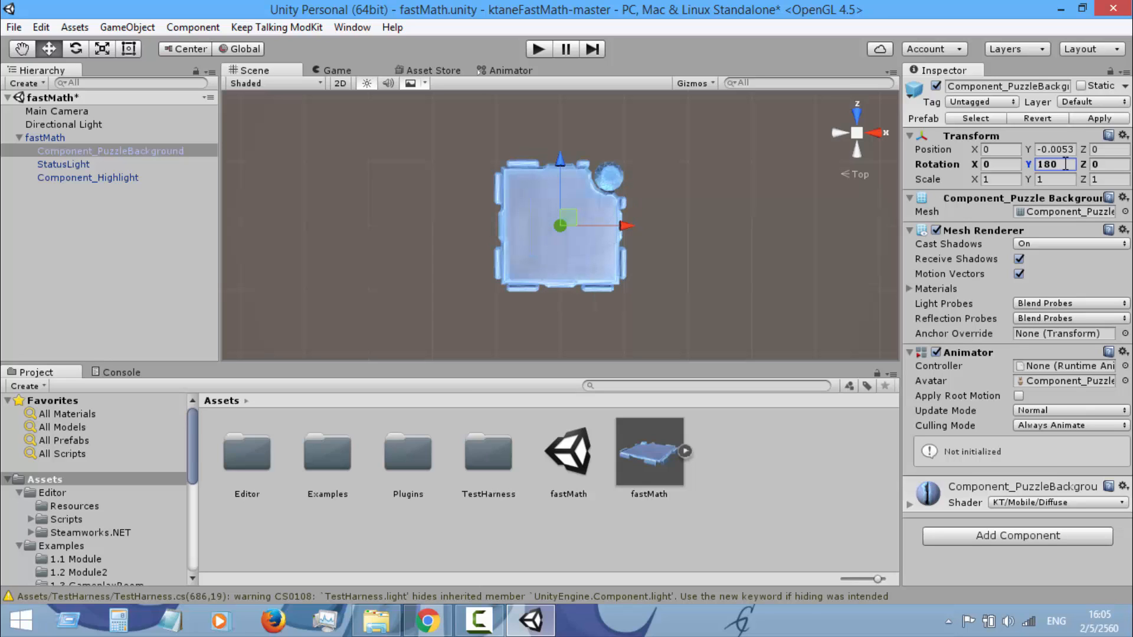
# Update the fastMath prefab in the Assets folder with the rotated background and save the scene
pyautogui.moveTo(107, 155); pyautogui.dragTo(656, 473)
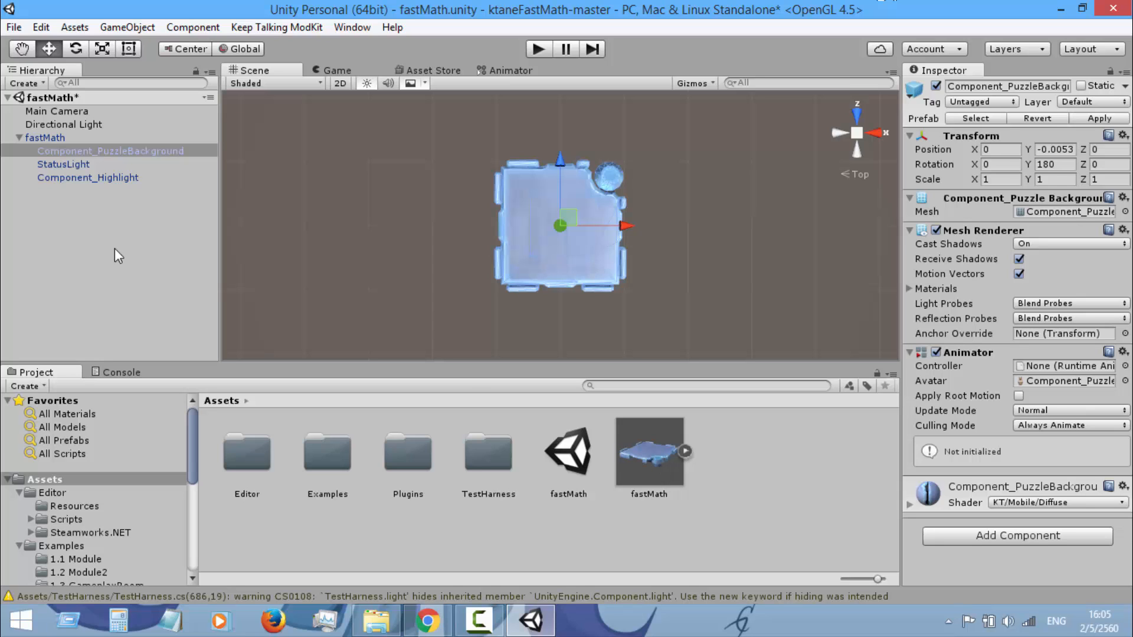
pyautogui.click(105, 141)
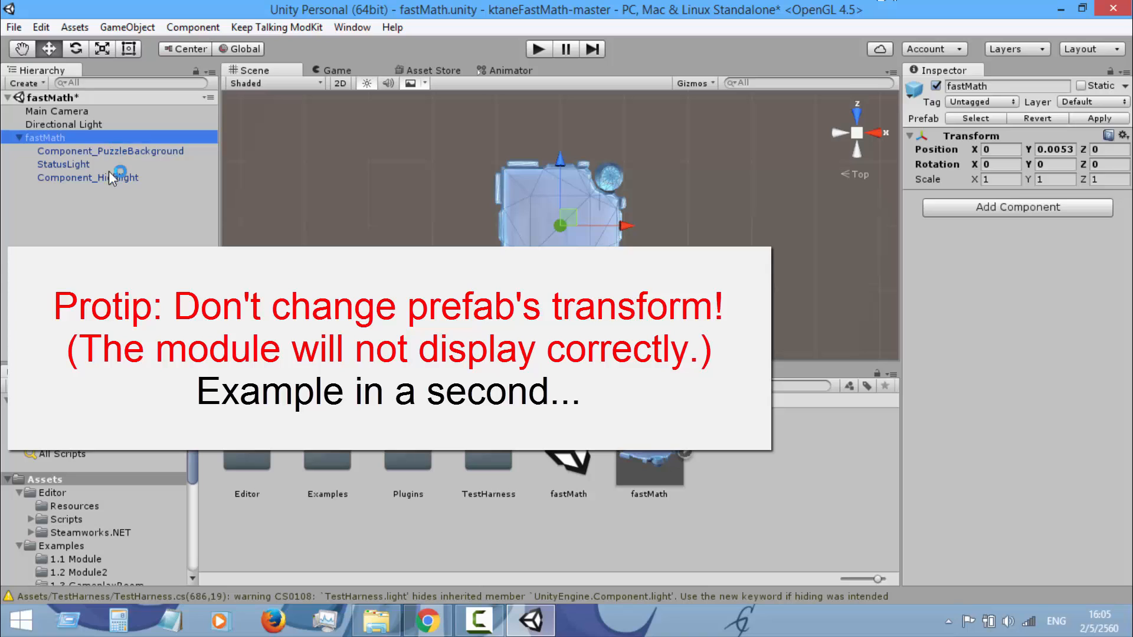
pyautogui.click(106, 217)
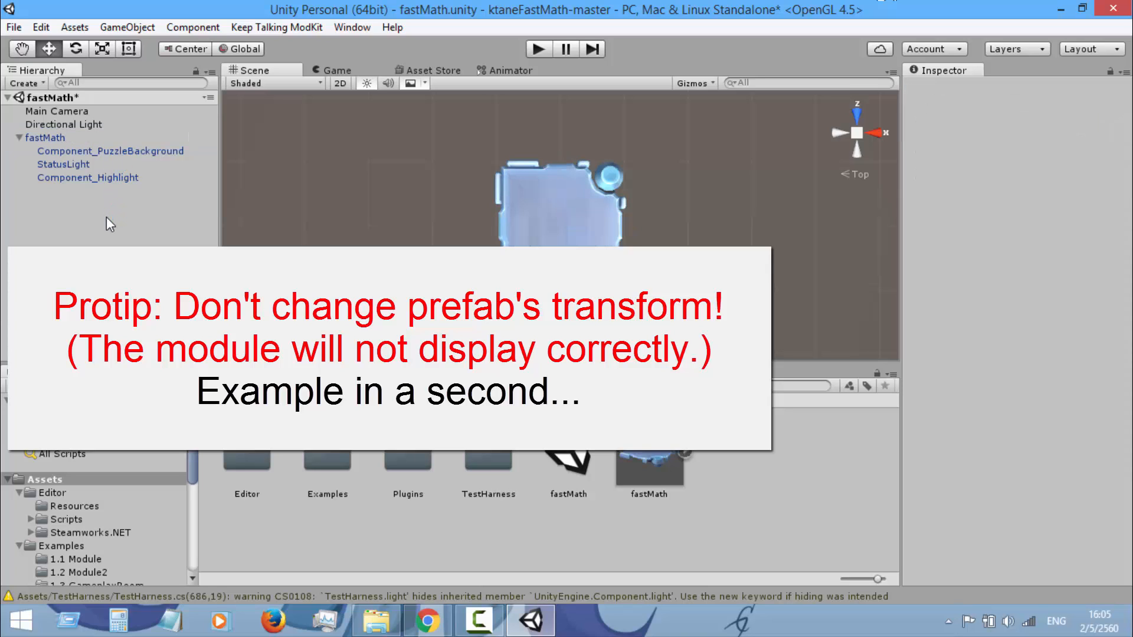
pyautogui.click(118, 143)
pyautogui.click(112, 252)
pyautogui.hotkey('ctrl', 's')
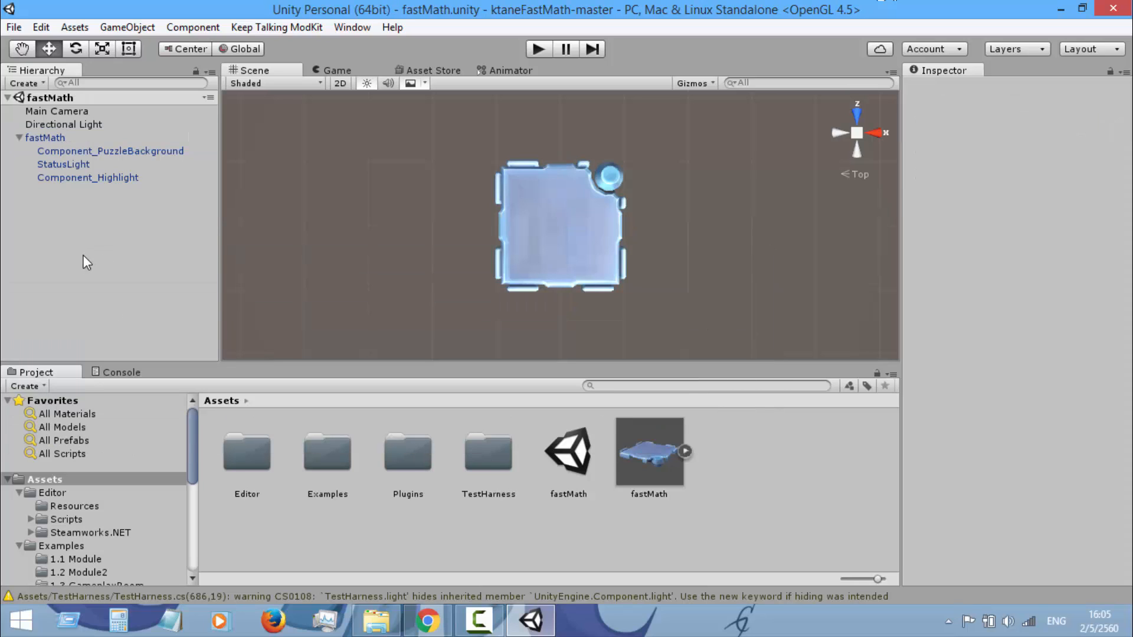
# Add the KM Audio script component to the fastMath object, browsing the components matching "km"
pyautogui.click(79, 141)
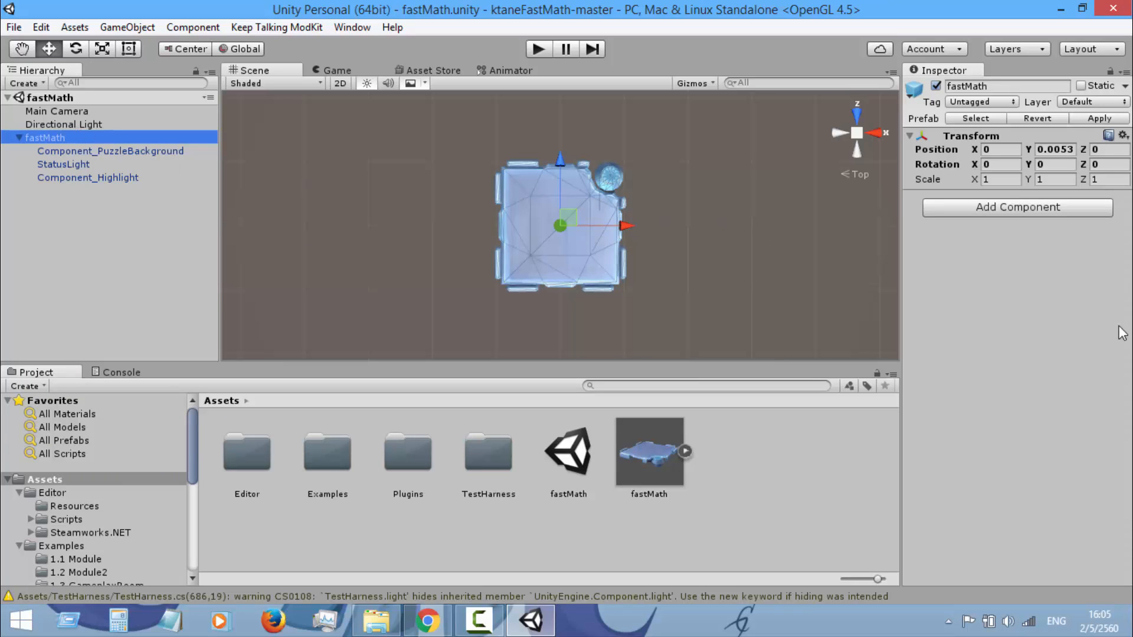
pyautogui.click(1071, 210)
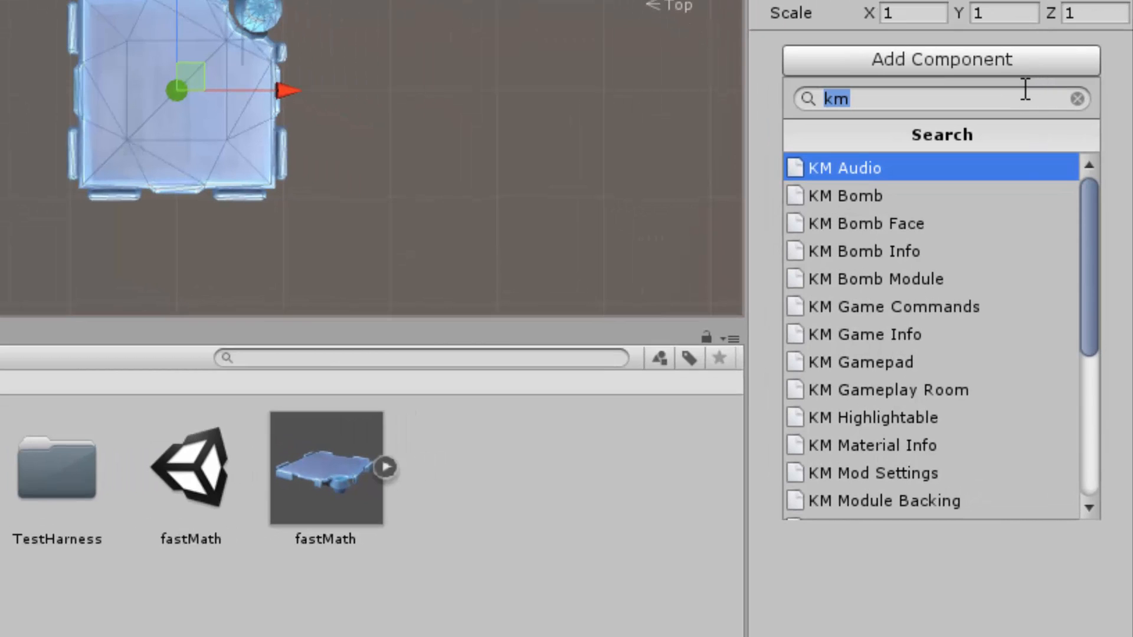
pyautogui.click(1025, 88)
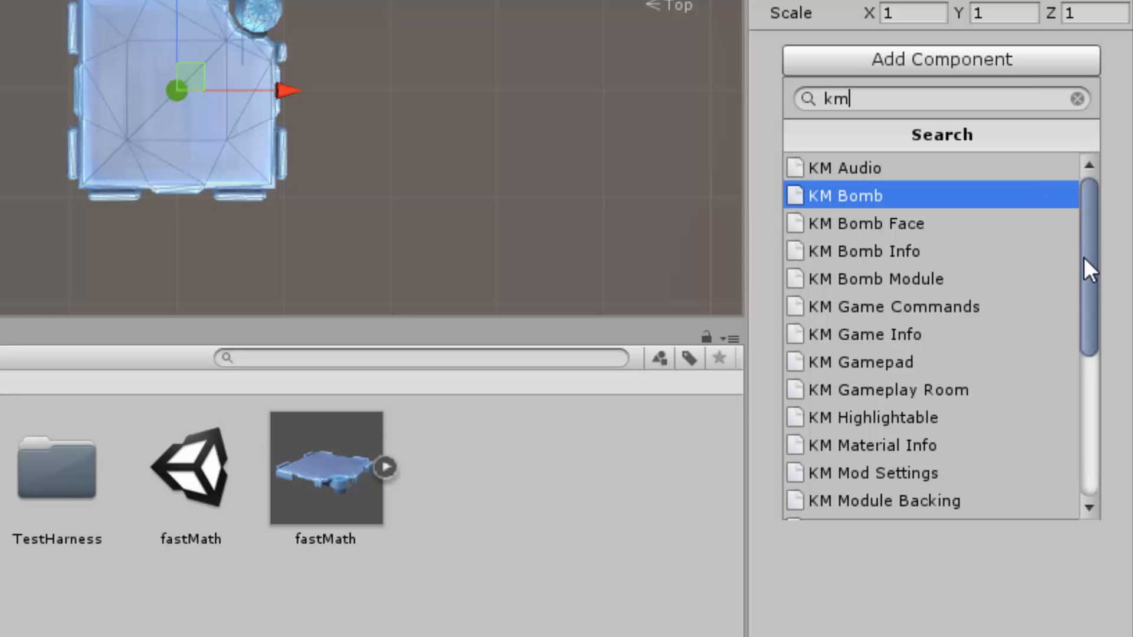
pyautogui.moveTo(1084, 257); pyautogui.dragTo(1090, 186)
pyautogui.moveTo(1090, 277); pyautogui.dragTo(1098, 413)
pyautogui.moveTo(1105, 362); pyautogui.dragTo(1129, 191)
pyautogui.click(982, 159)
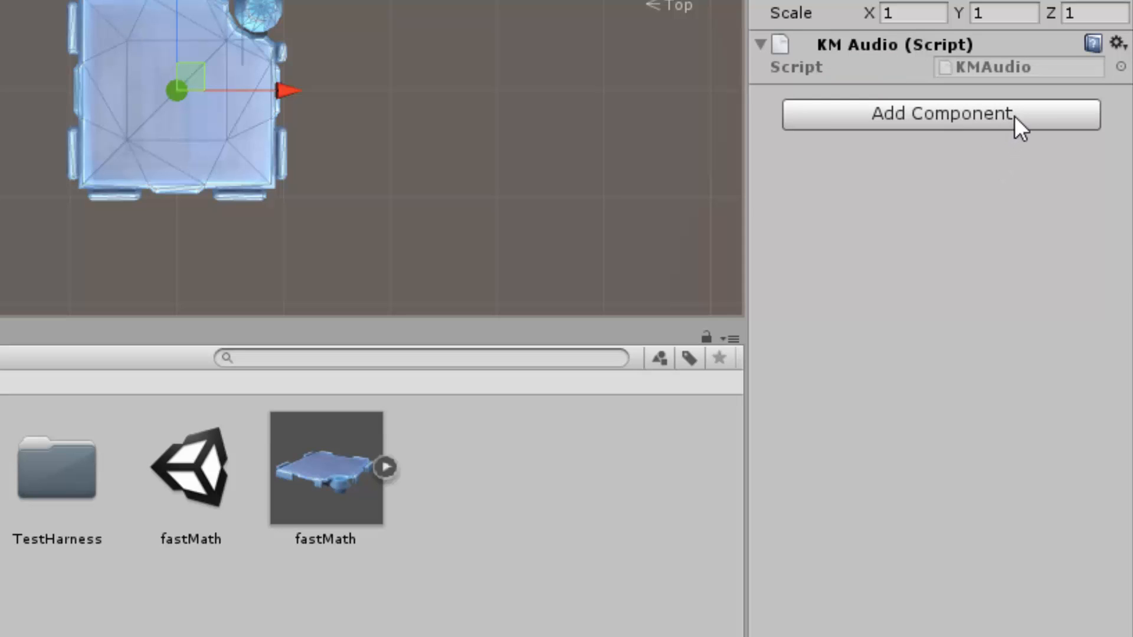
# Add the KM Bomb Info and KM Bomb Module script components to the fastMath object
pyautogui.click(1014, 116)
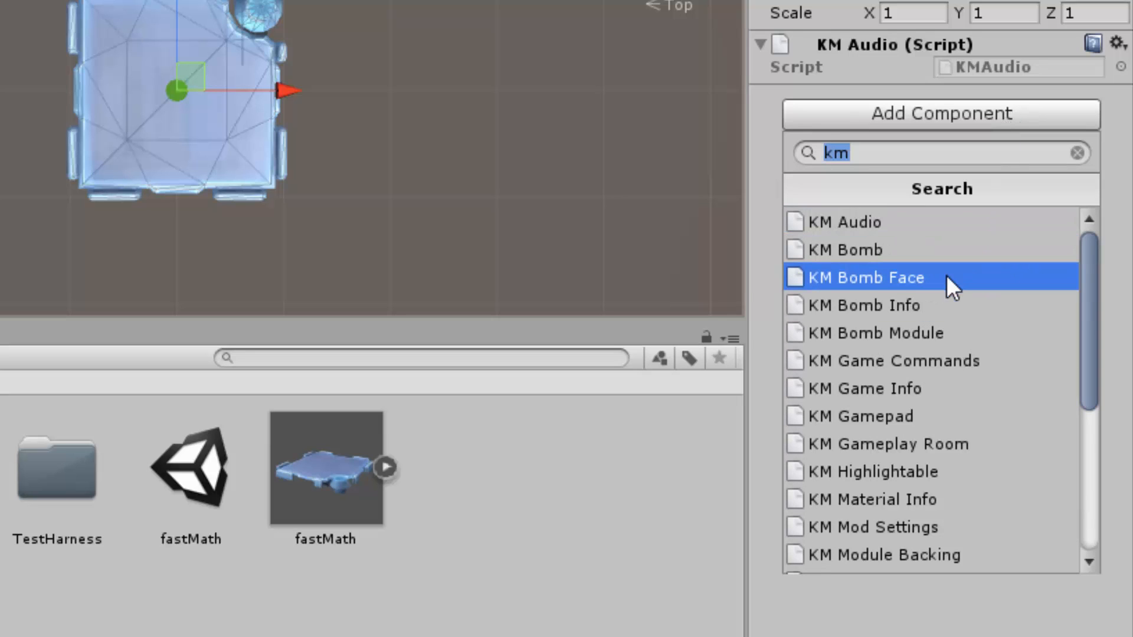
pyautogui.click(951, 306)
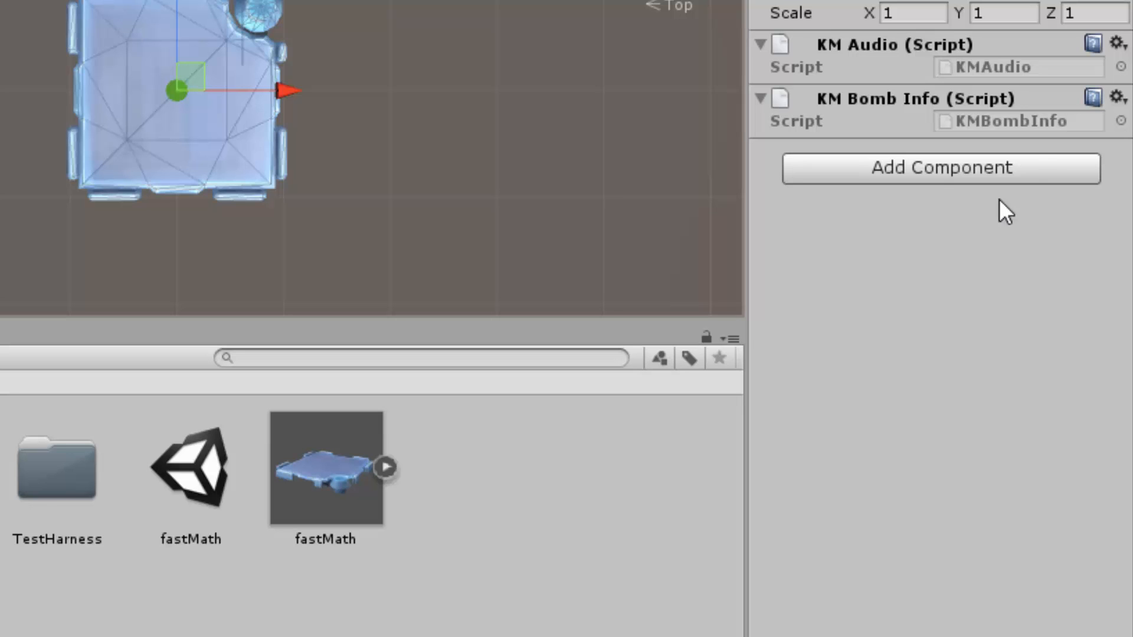
pyautogui.click(1022, 169)
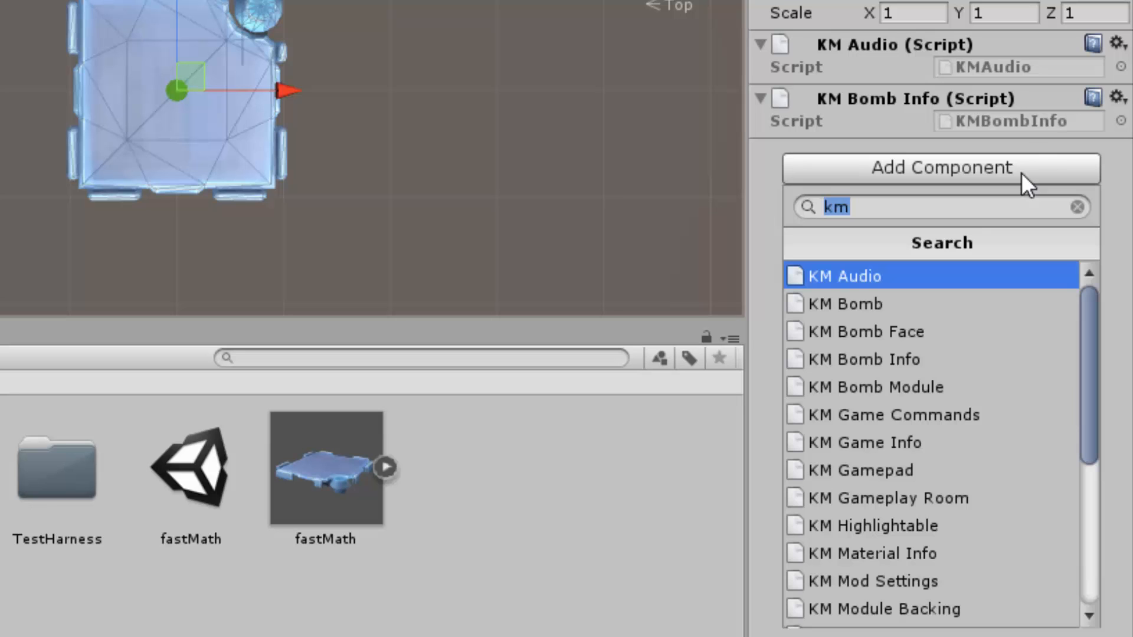
pyautogui.click(1002, 387)
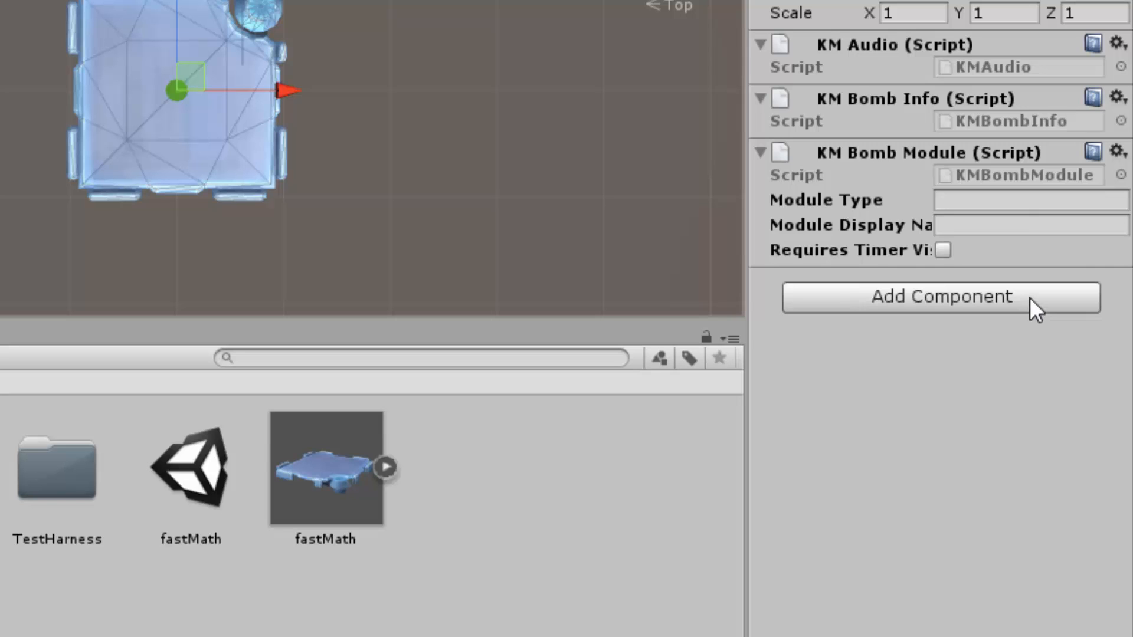
# Add the KM Selectable script component to the fastMath object
pyautogui.click(1030, 299)
pyautogui.scroll(-4, 1012, 172)
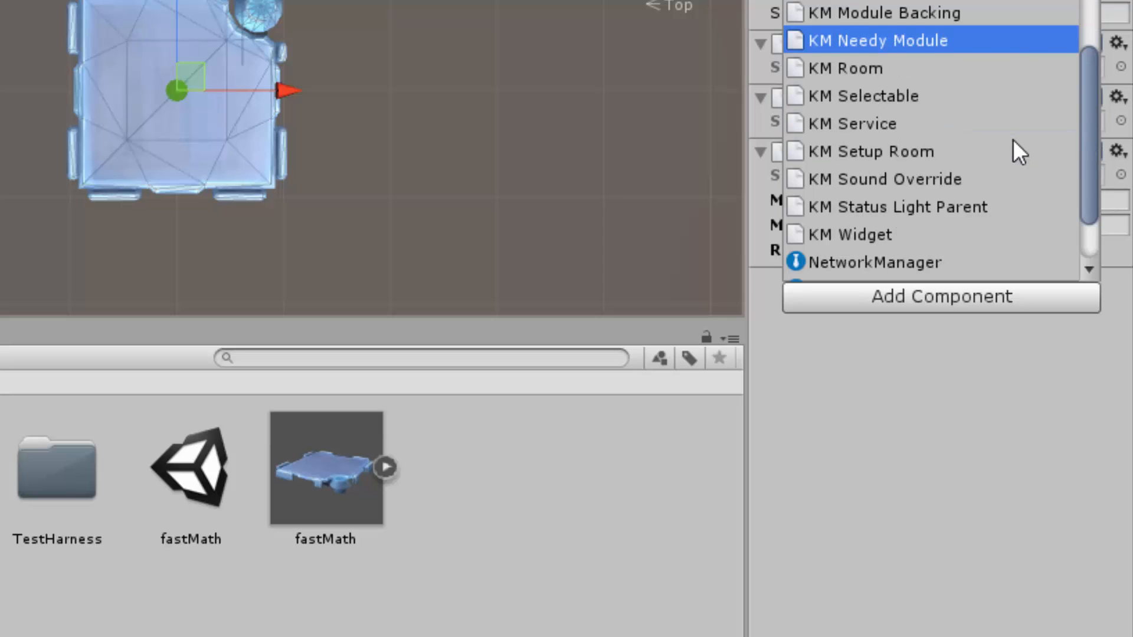
pyautogui.click(982, 98)
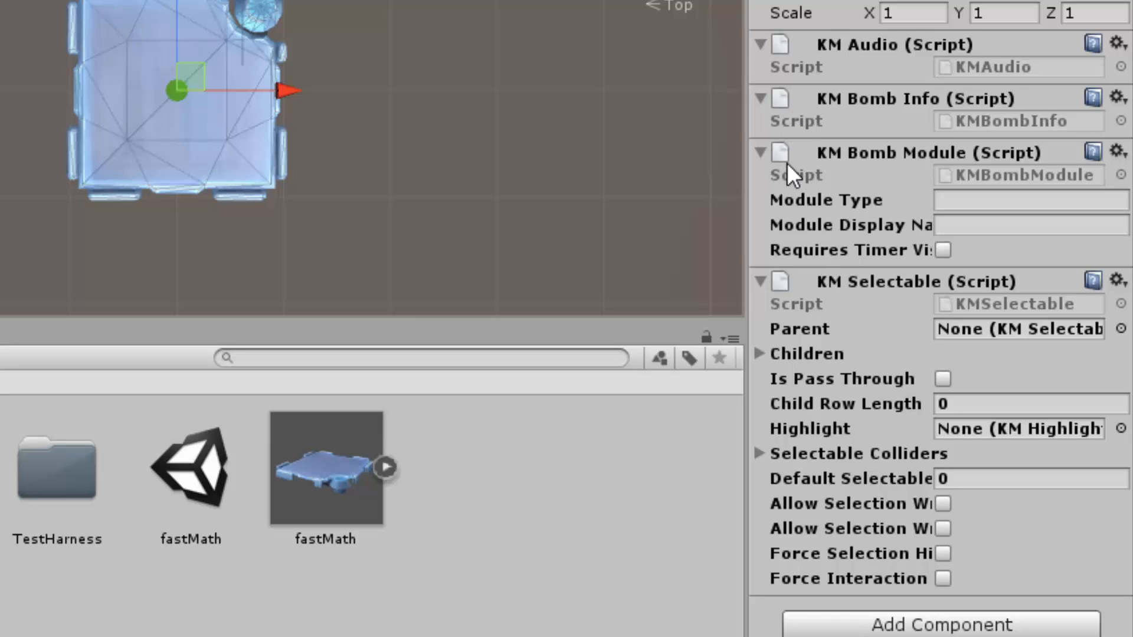
# Set the KM Bomb Module's module type to fastMath and its display name to Fast Math
pyautogui.click(1015, 204)
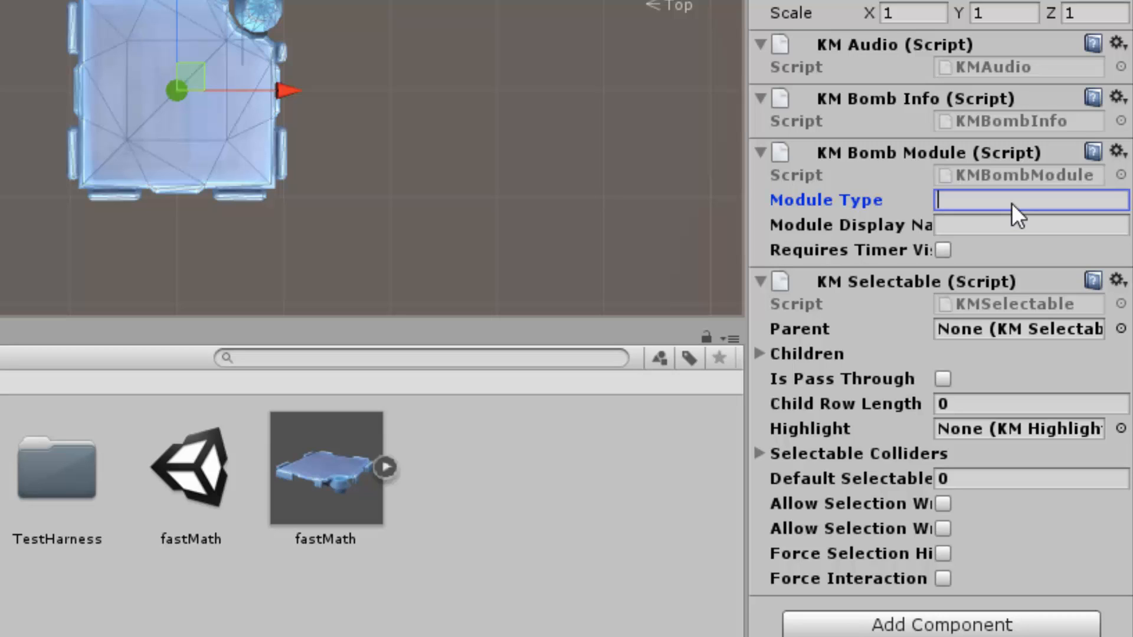
pyautogui.write('fastMath')
pyautogui.press('Tab')
pyautogui.write('Fast Math')
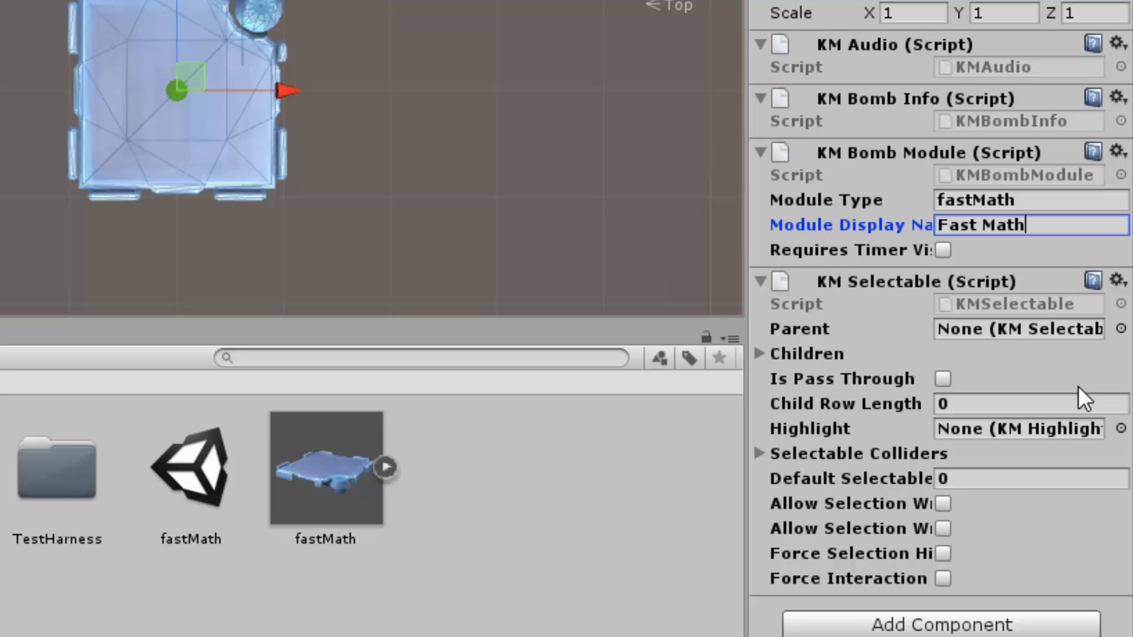
# Assign Component_Highlight as the Highlight of the KM Selectable component
pyautogui.click(760, 355)
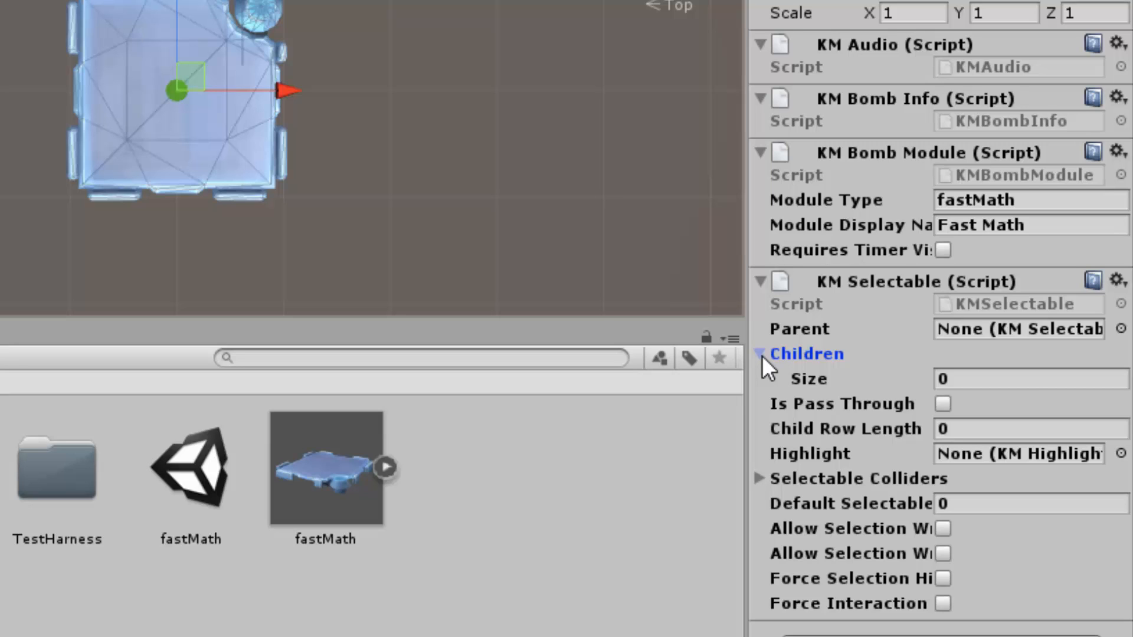
pyautogui.click(761, 354)
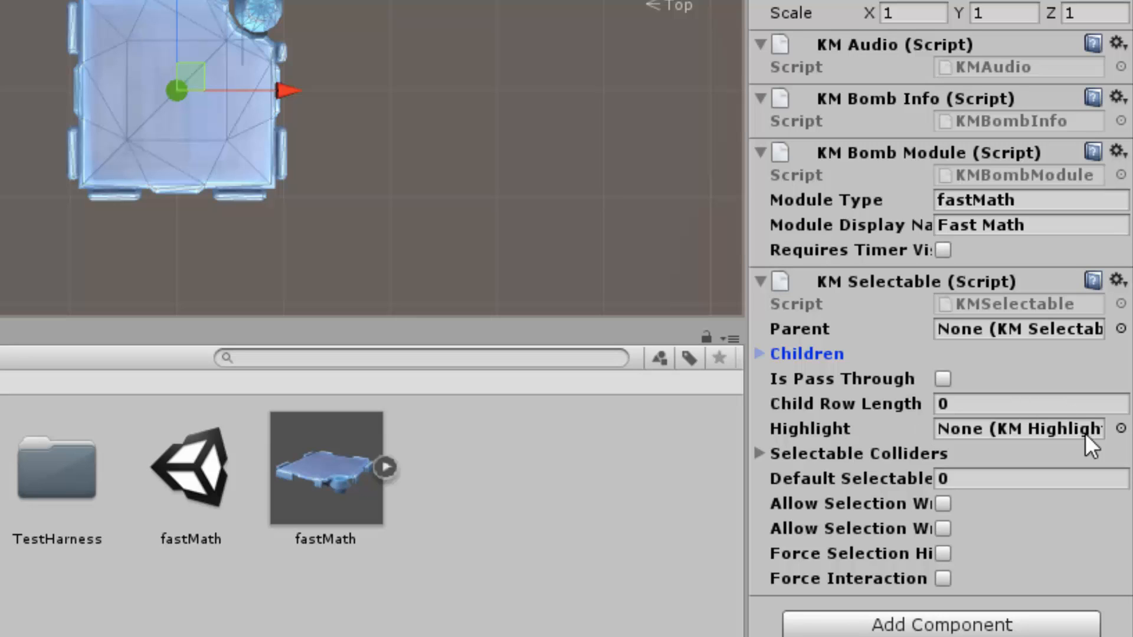
pyautogui.click(1121, 428)
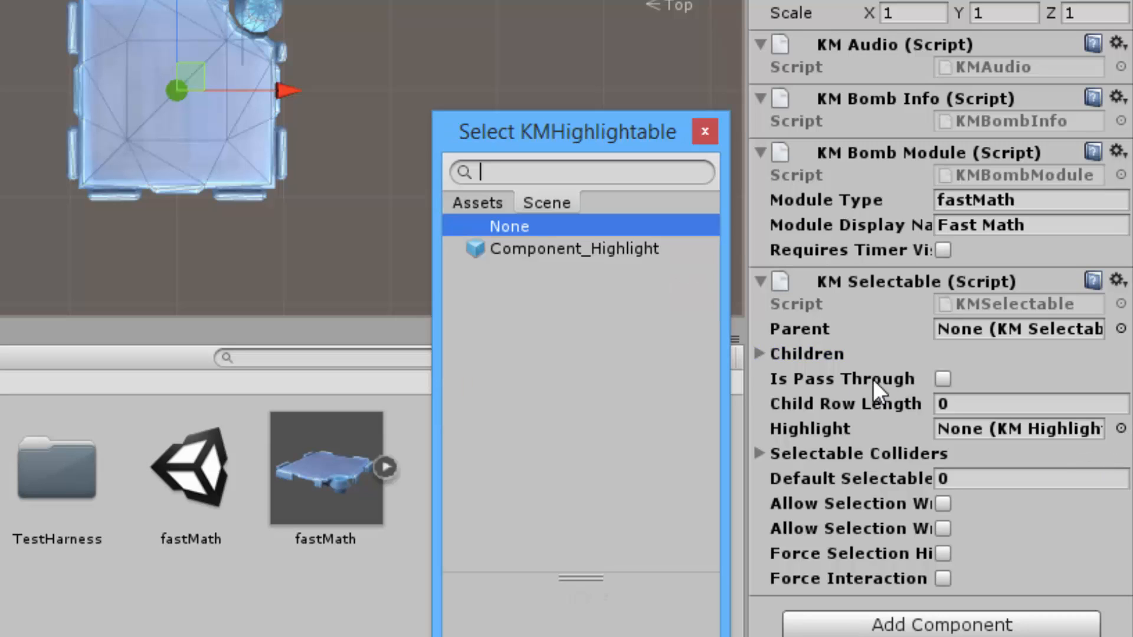
pyautogui.click(553, 250)
pyautogui.click(706, 132)
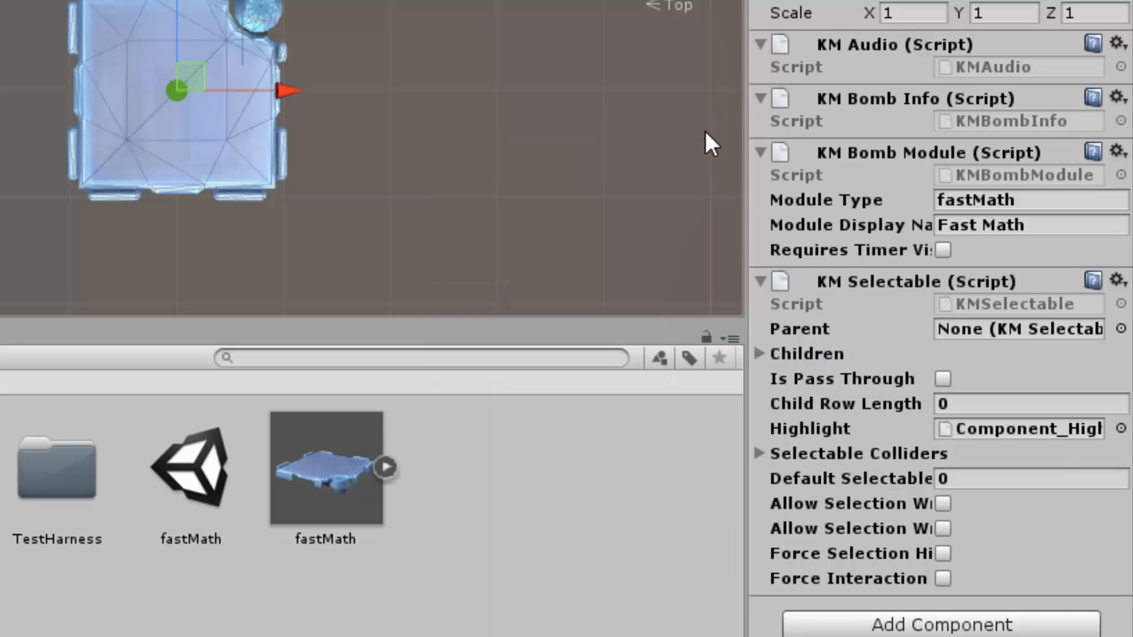
pyautogui.click(890, 317)
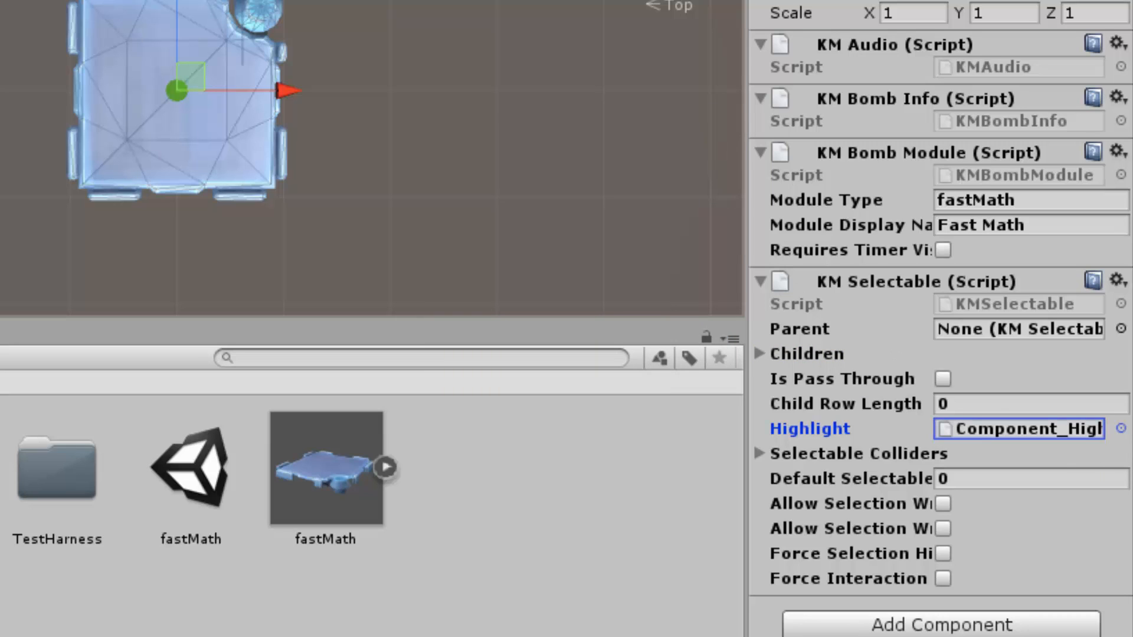
# Update the fastMath prefab in the Assets folder with the added components and build the mod's asset bundle
pyautogui.moveTo(295, 479); pyautogui.dragTo(268, 459)
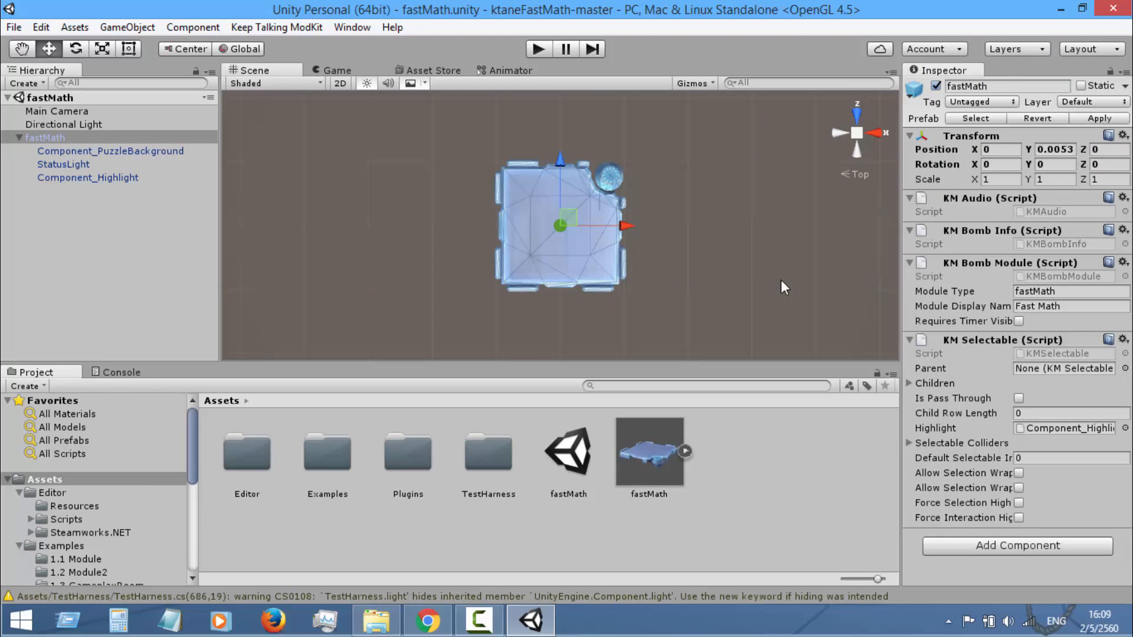
pyautogui.click(277, 27)
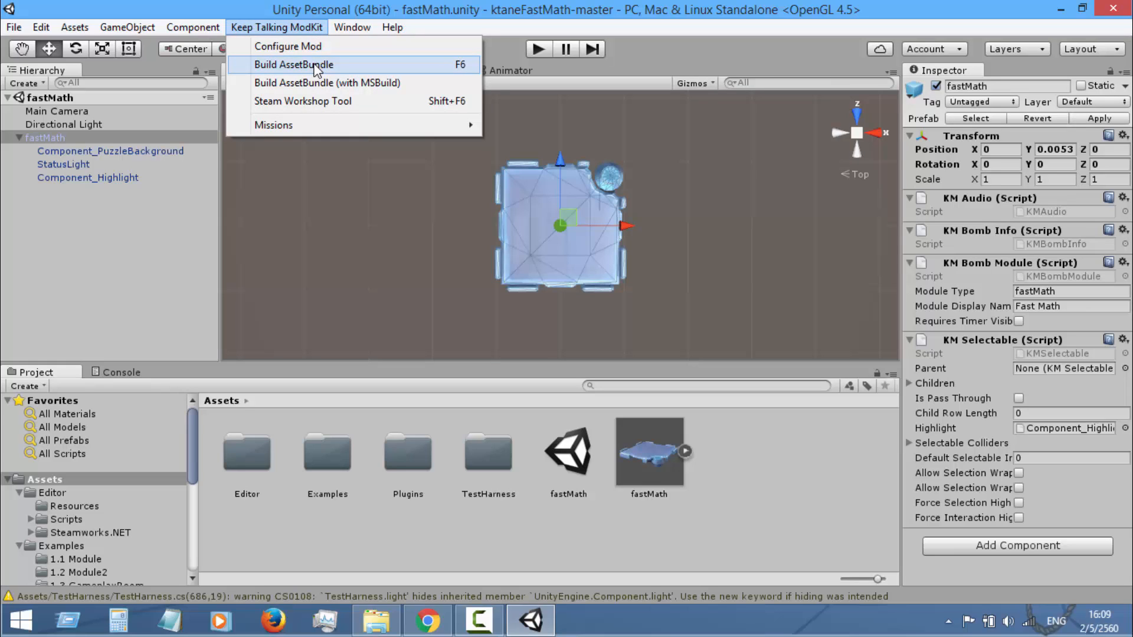
pyautogui.click(315, 66)
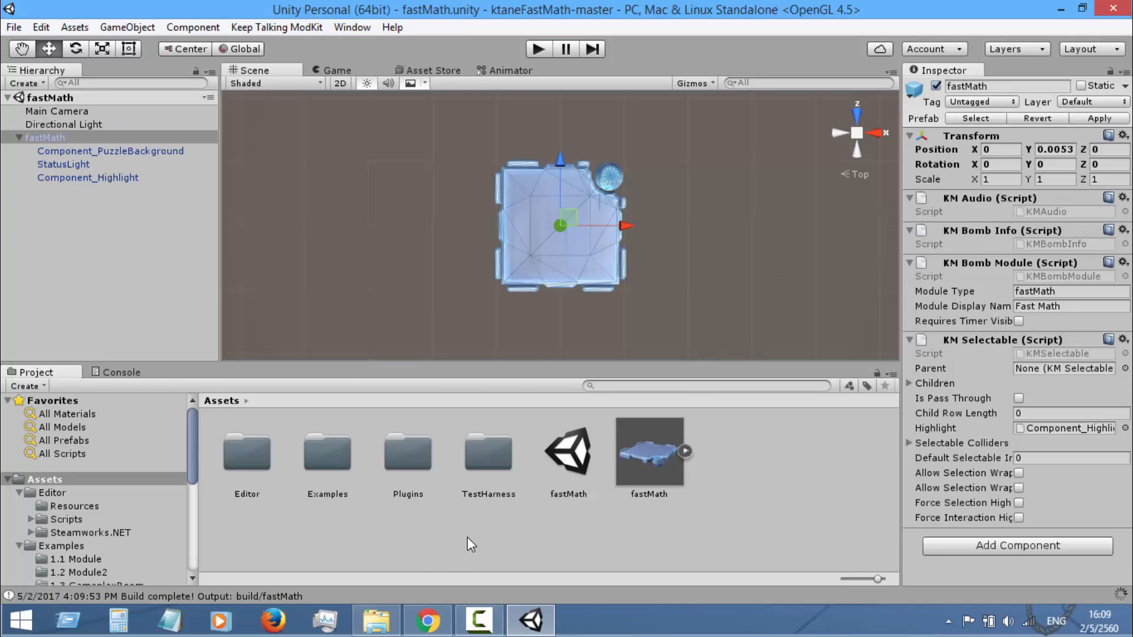
# Switch to File Explorer and open the build folder inside ktaneFastMath-master
pyautogui.click(394, 619)
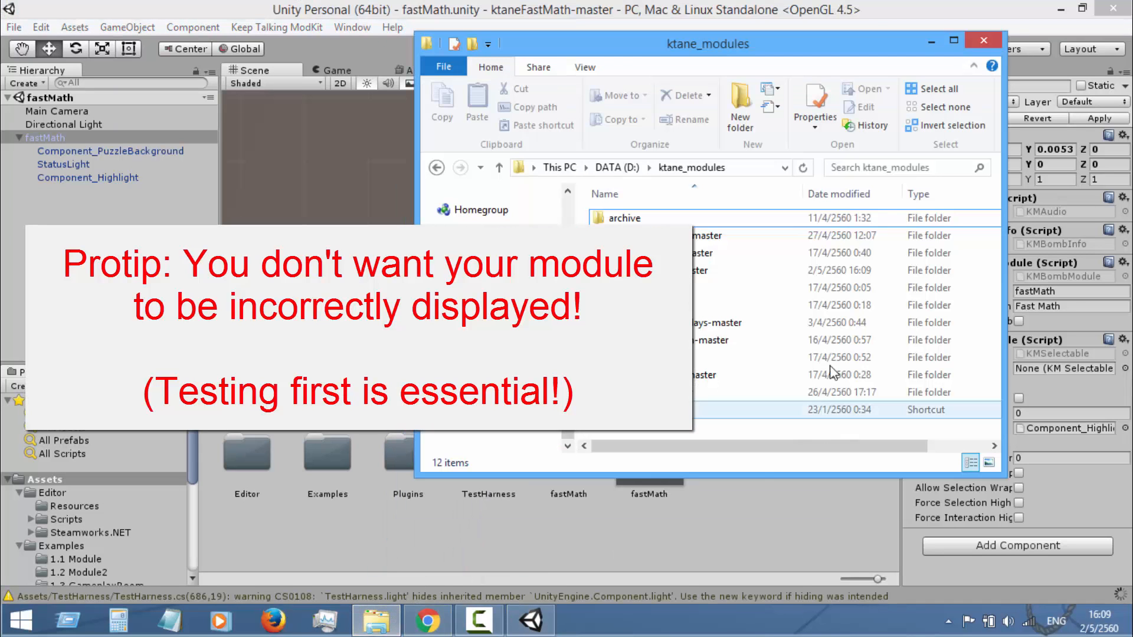
pyautogui.doubleClick(788, 271)
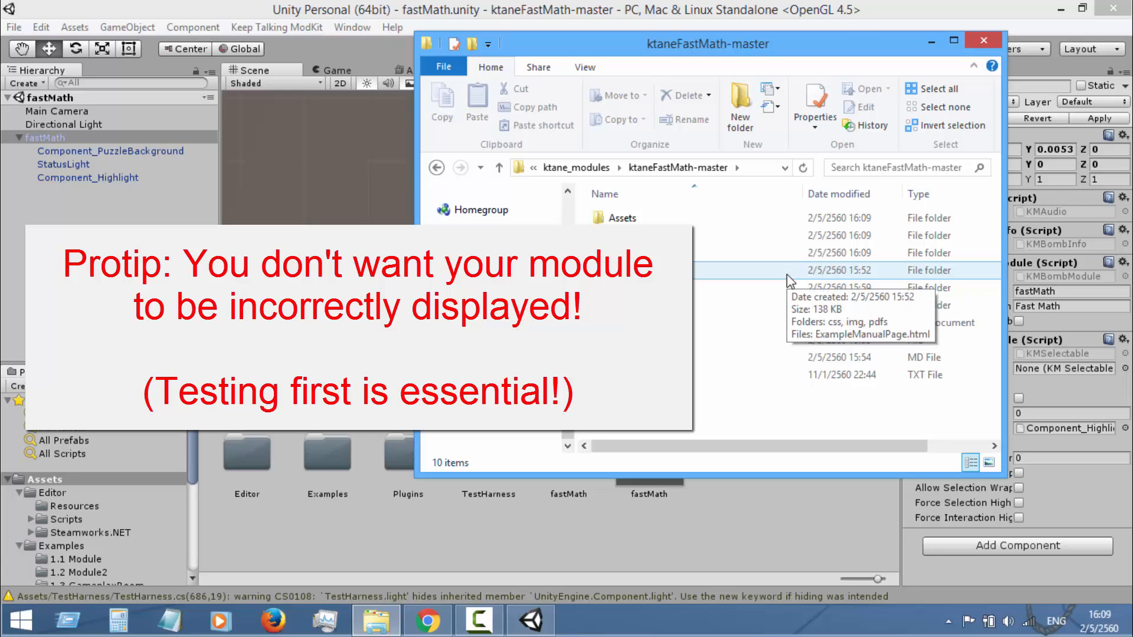
pyautogui.doubleClick(734, 237)
pyautogui.click(700, 224)
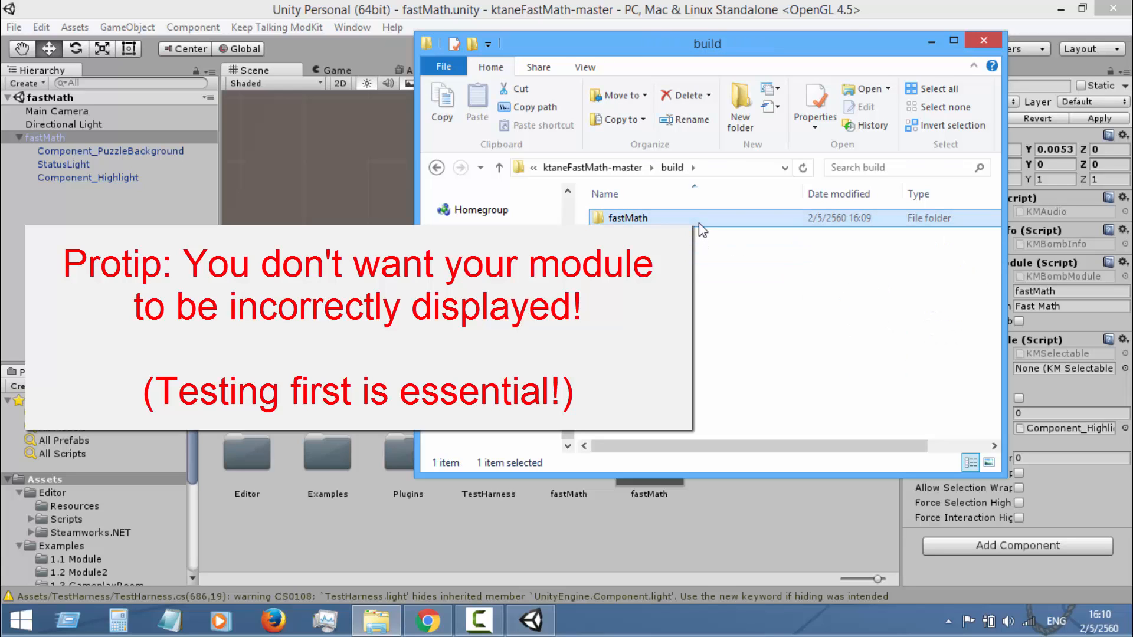
pyautogui.rightClick(698, 223)
pyautogui.click(687, 224)
pyautogui.click(667, 271)
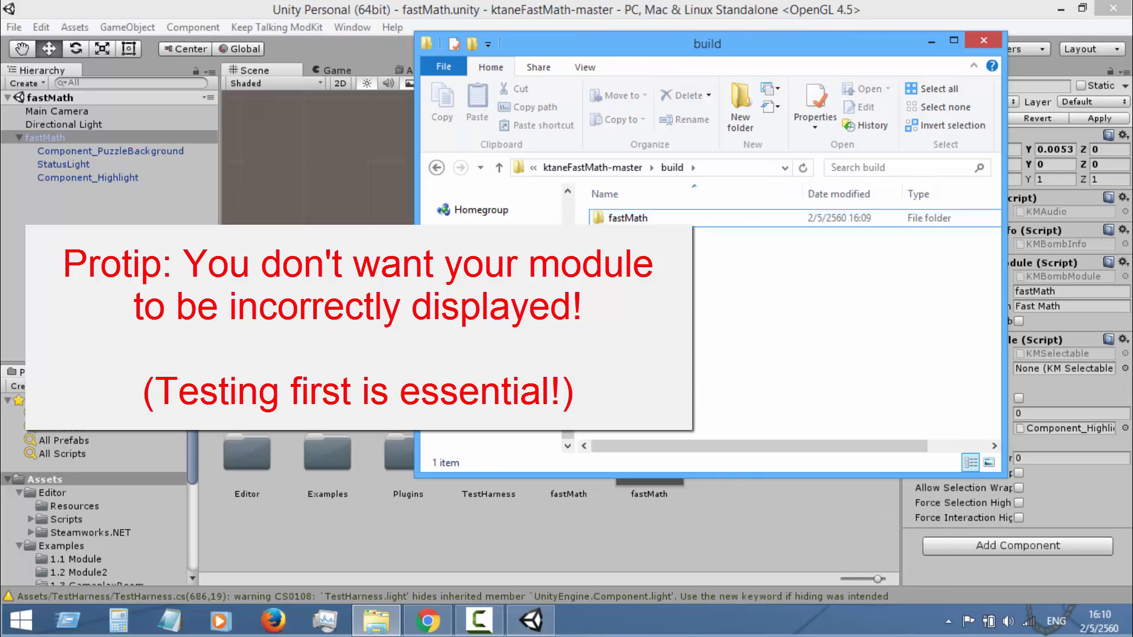
pyautogui.click(655, 219)
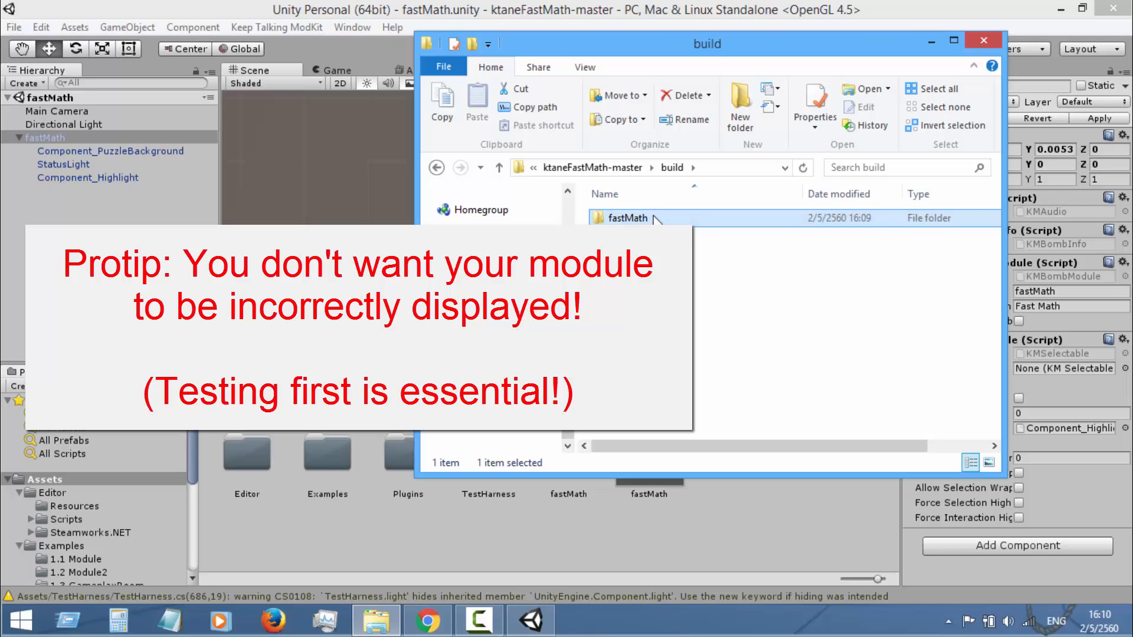
pyautogui.click(593, 168)
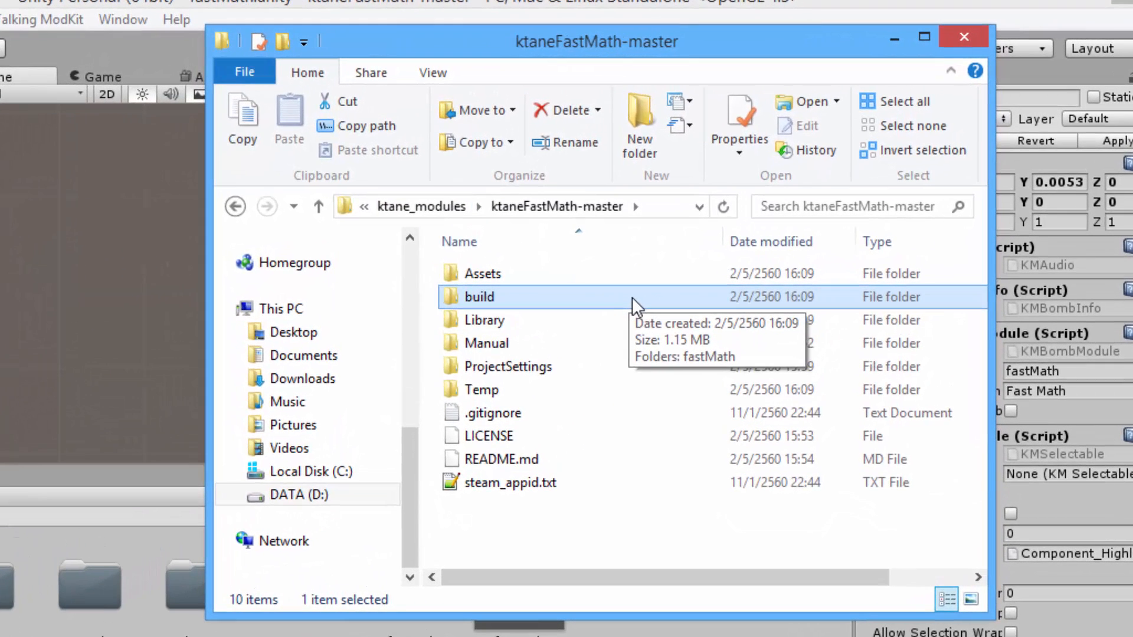
pyautogui.doubleClick(632, 296)
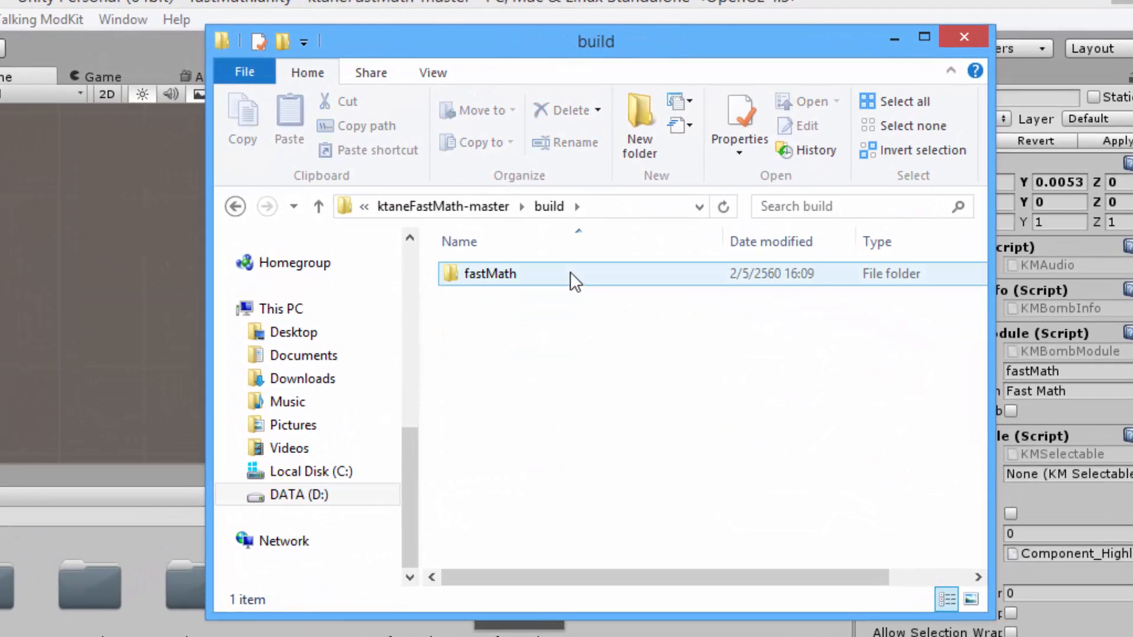
# Copy the built fastMath folder
pyautogui.rightClick(570, 273)
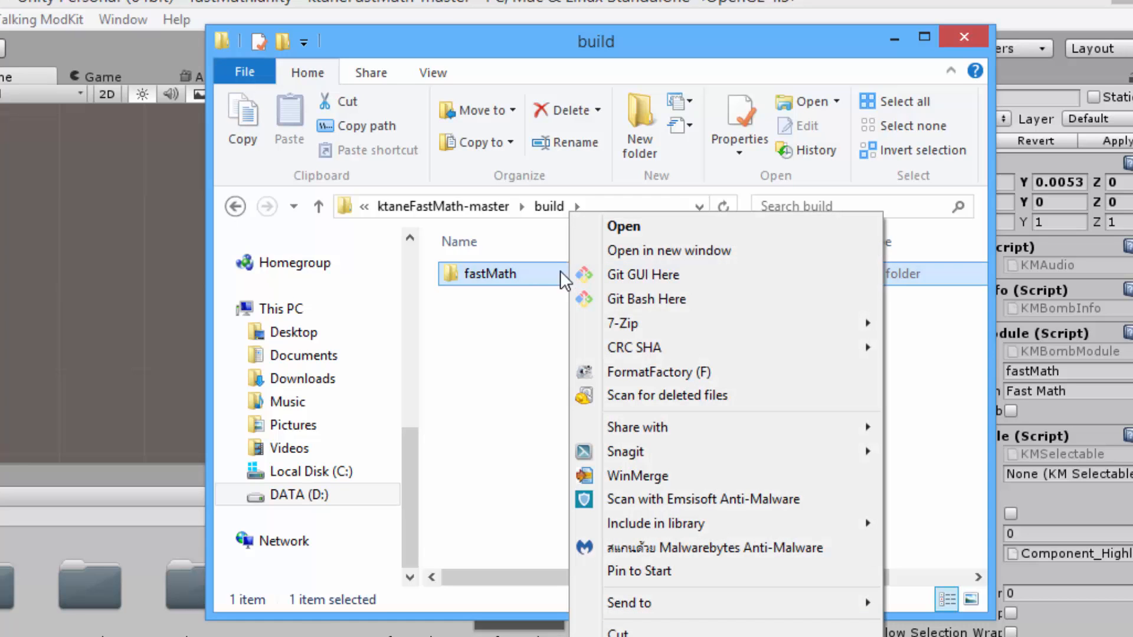
pyautogui.rightClick(530, 273)
pyautogui.click(581, 636)
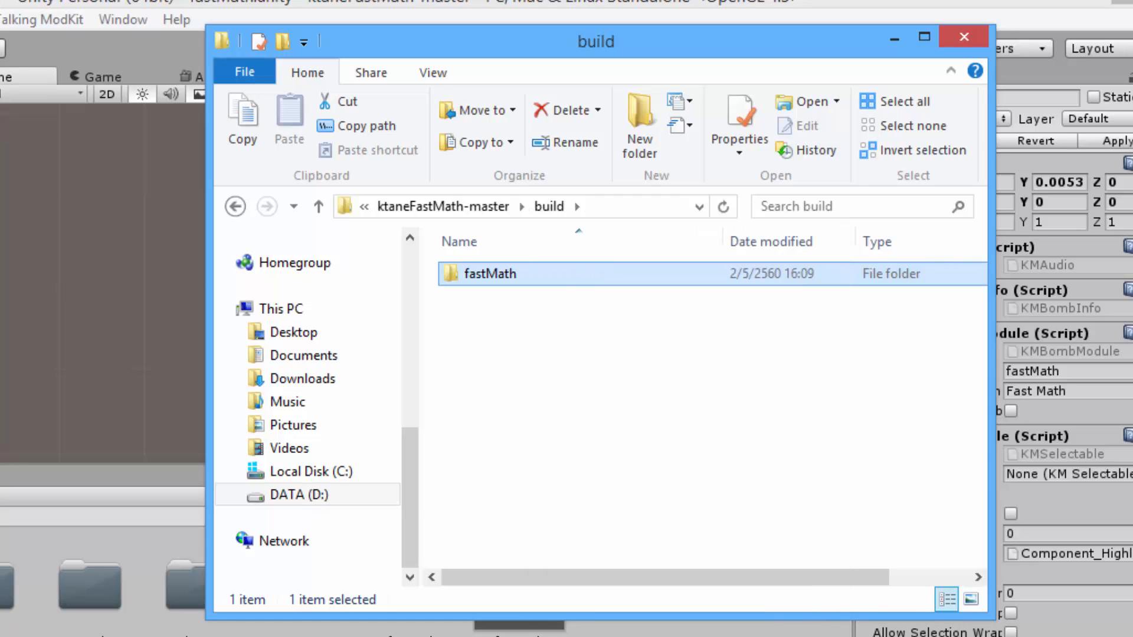
# Permanently delete the old fastMath folder from the Keep Talking and Nobody Explodes mods folder
pyautogui.click(430, 210)
pyautogui.click(441, 210)
pyautogui.doubleClick(571, 527)
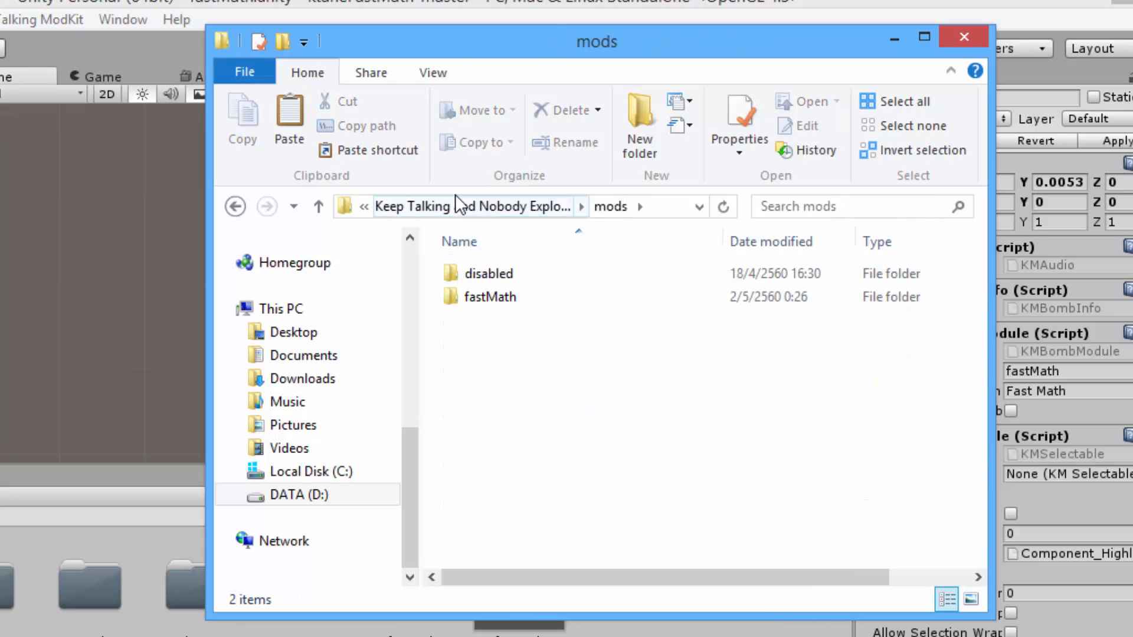
pyautogui.click(468, 289)
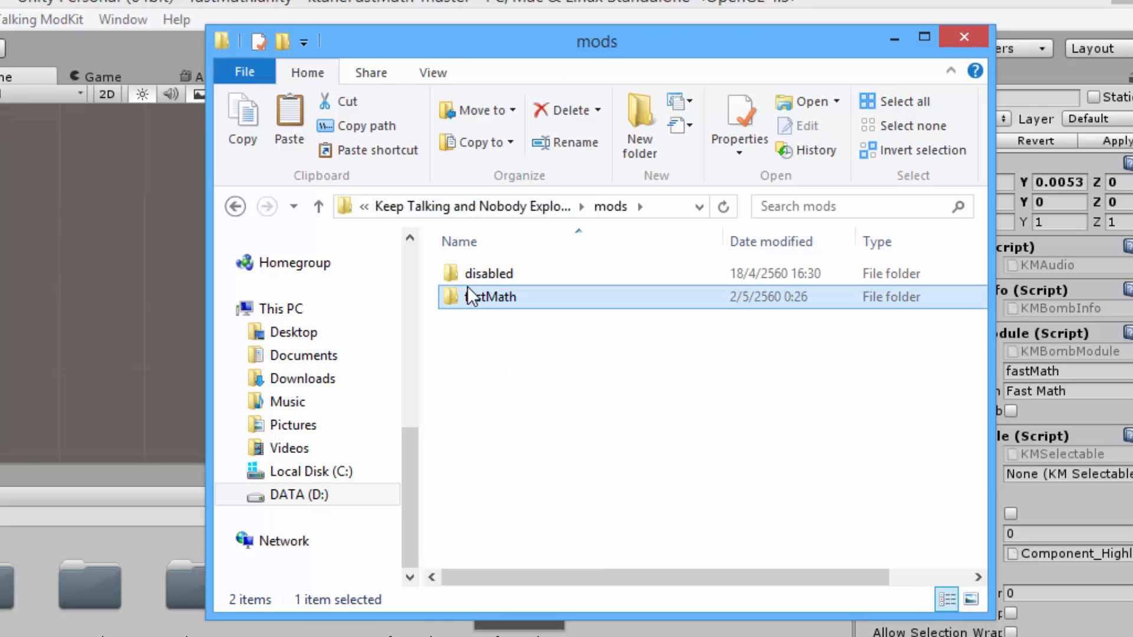
pyautogui.hotkey('shift', 'Delete')
pyautogui.press('Return')
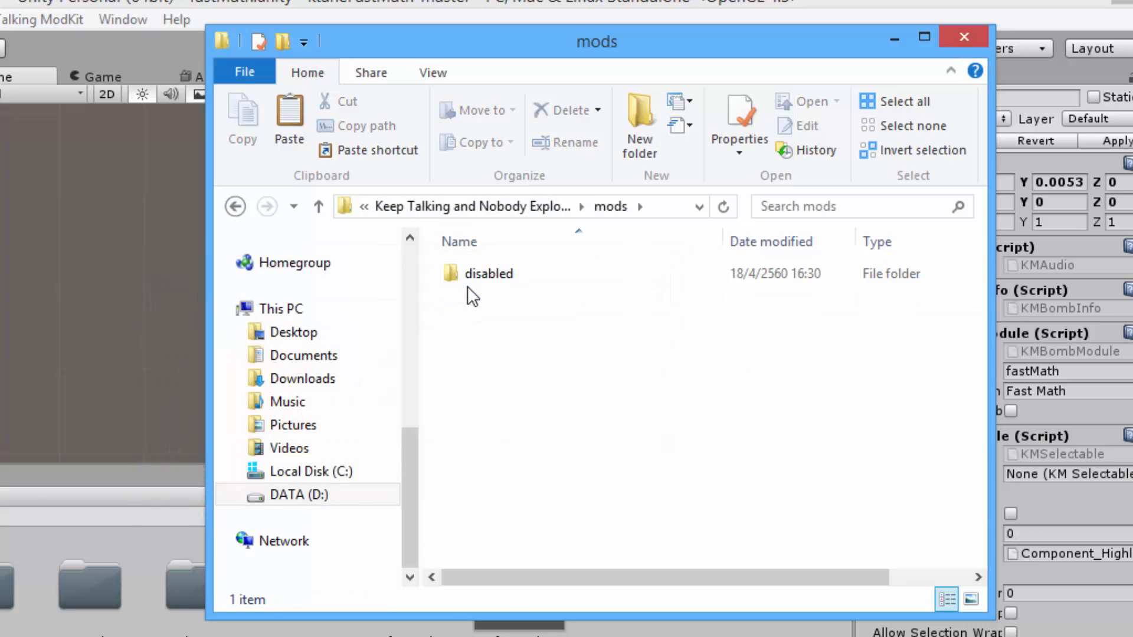
# Paste the newly built fastMath folder into the game's mods folder
pyautogui.click(537, 211)
pyautogui.doubleClick(564, 365)
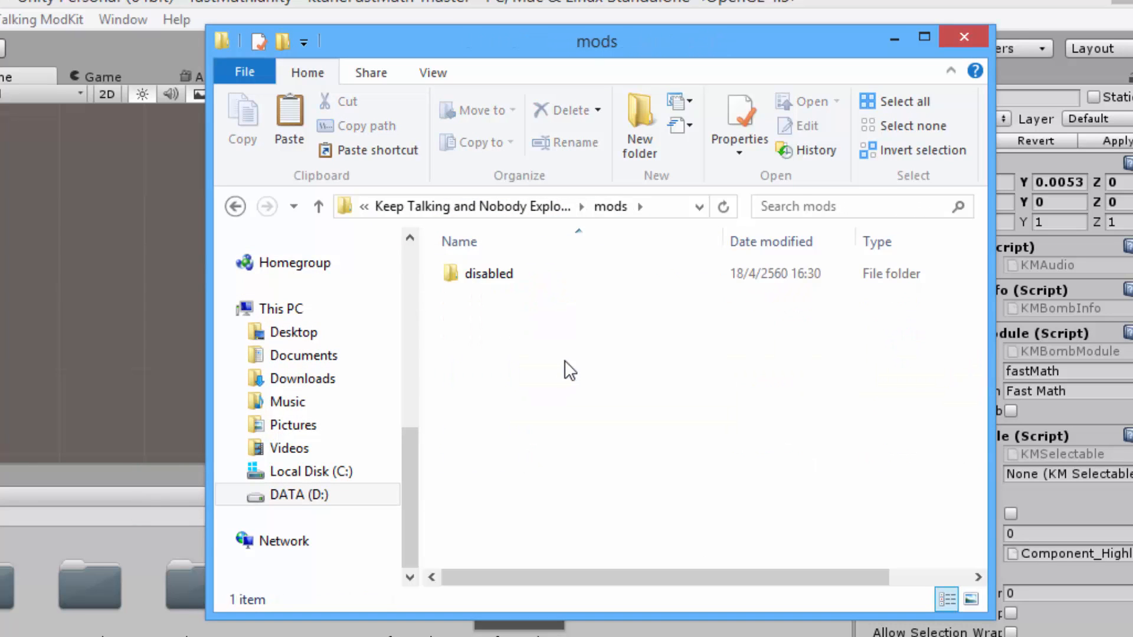
pyautogui.hotkey('ctrl', 'v')
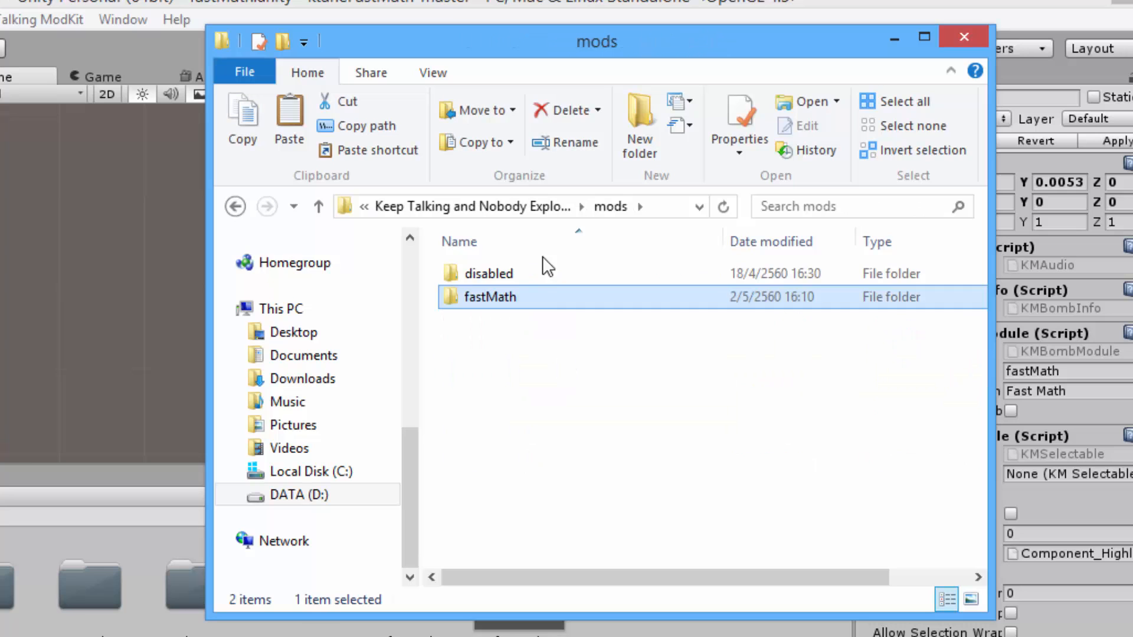
# Launch ktane.exe from the Keep Talking and Nobody Explodes folder and start a Free Play bomb with modded modules only
pyautogui.click(551, 205)
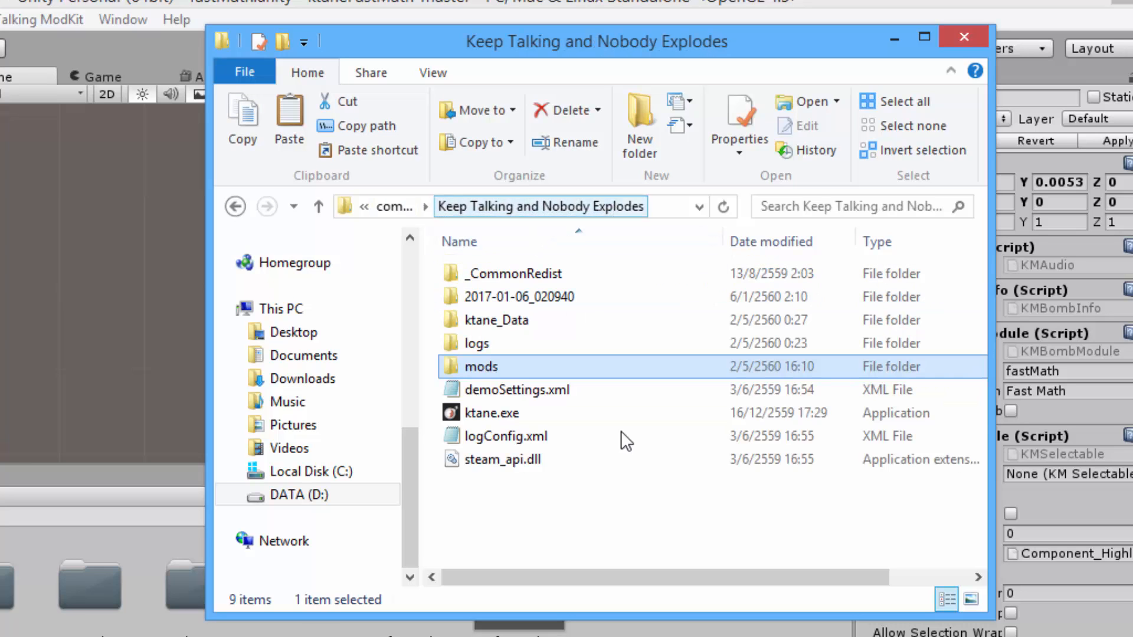
pyautogui.click(536, 409)
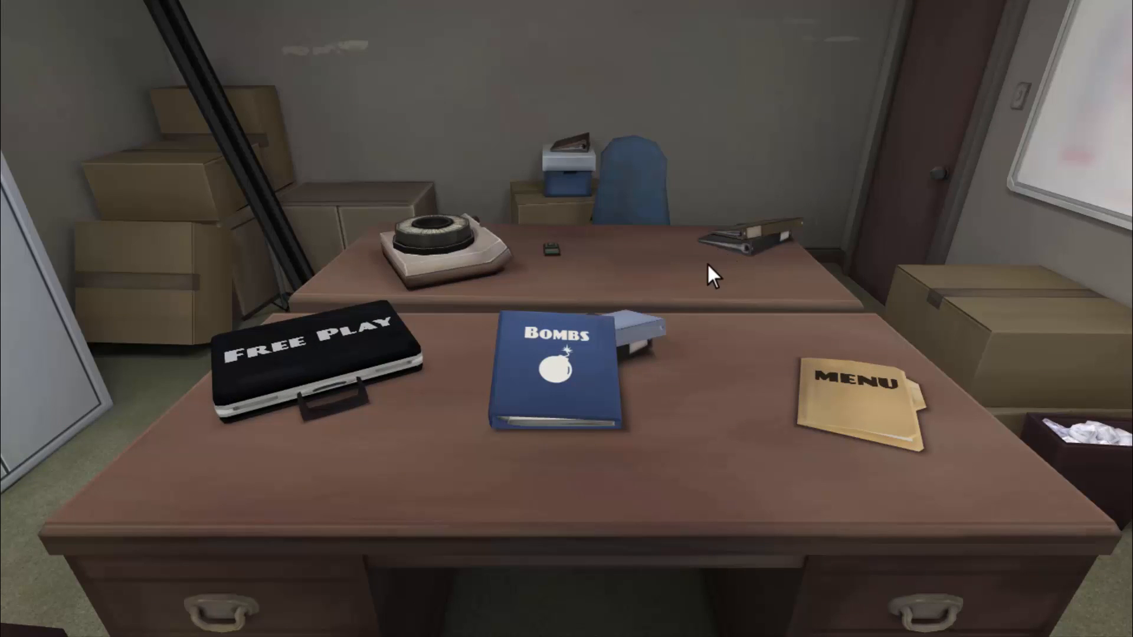
pyautogui.click(367, 369)
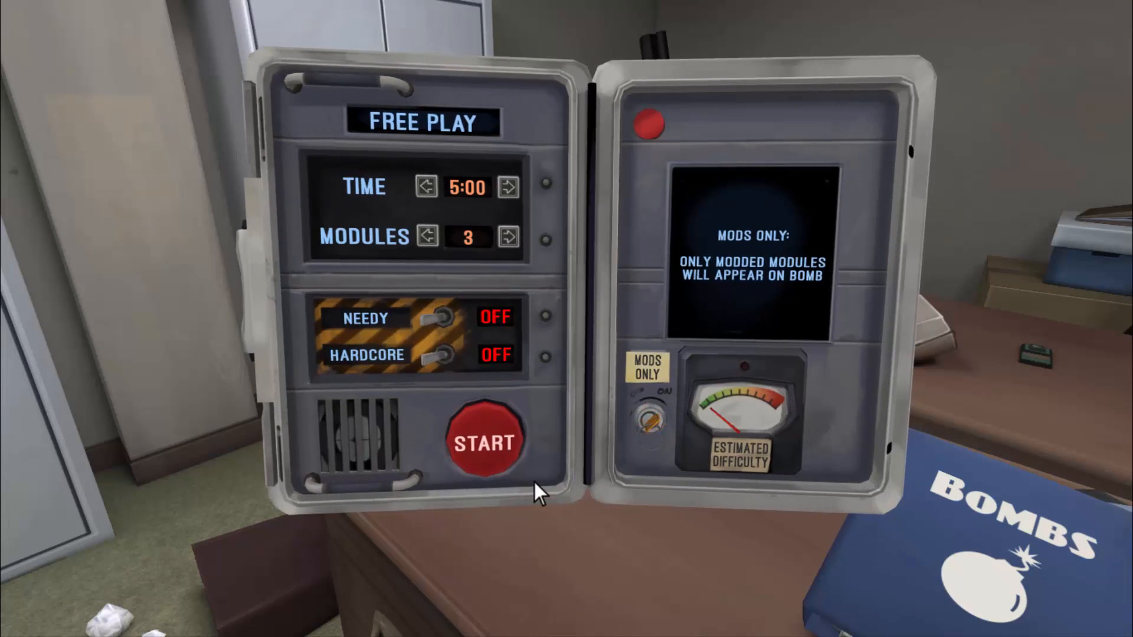
pyautogui.click(518, 440)
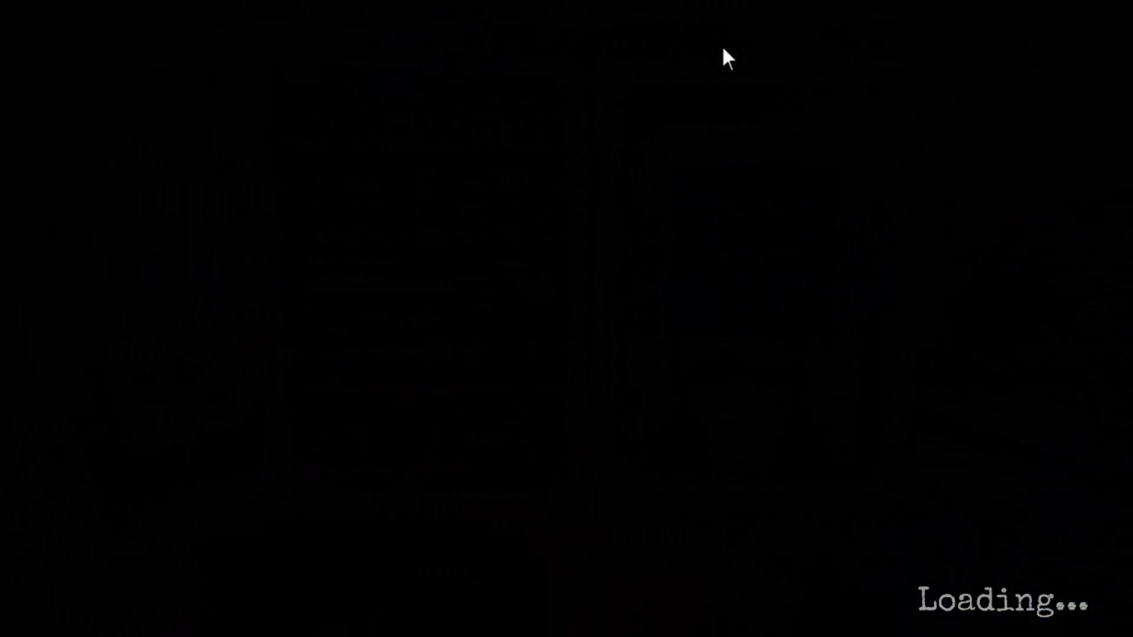